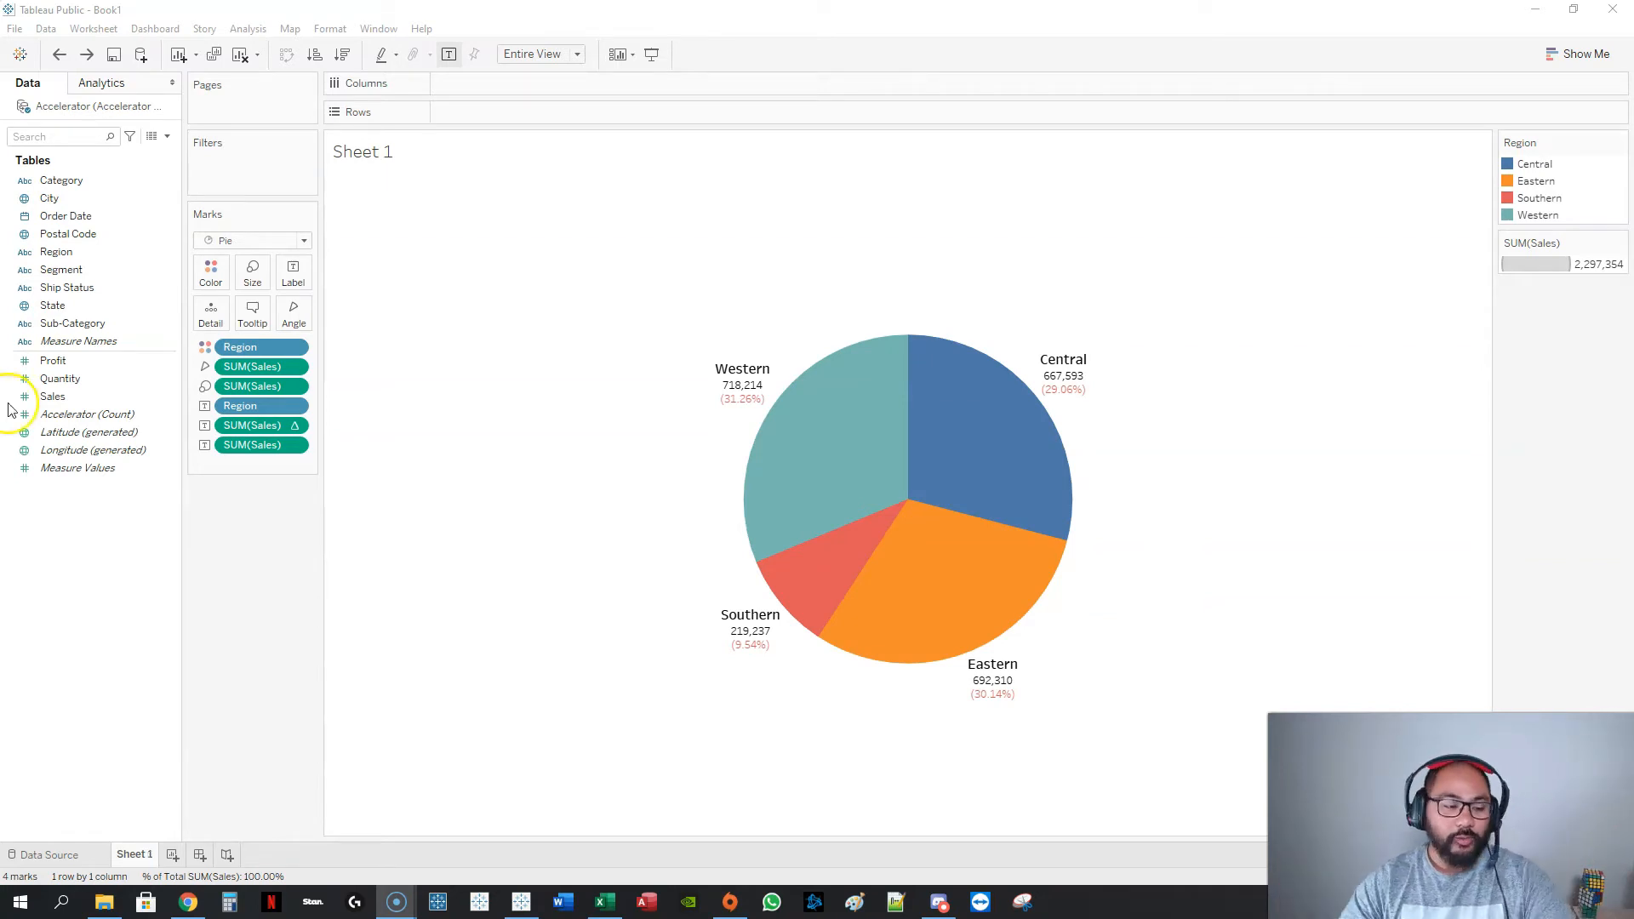
left_click(136, 415)
left_click(213, 464)
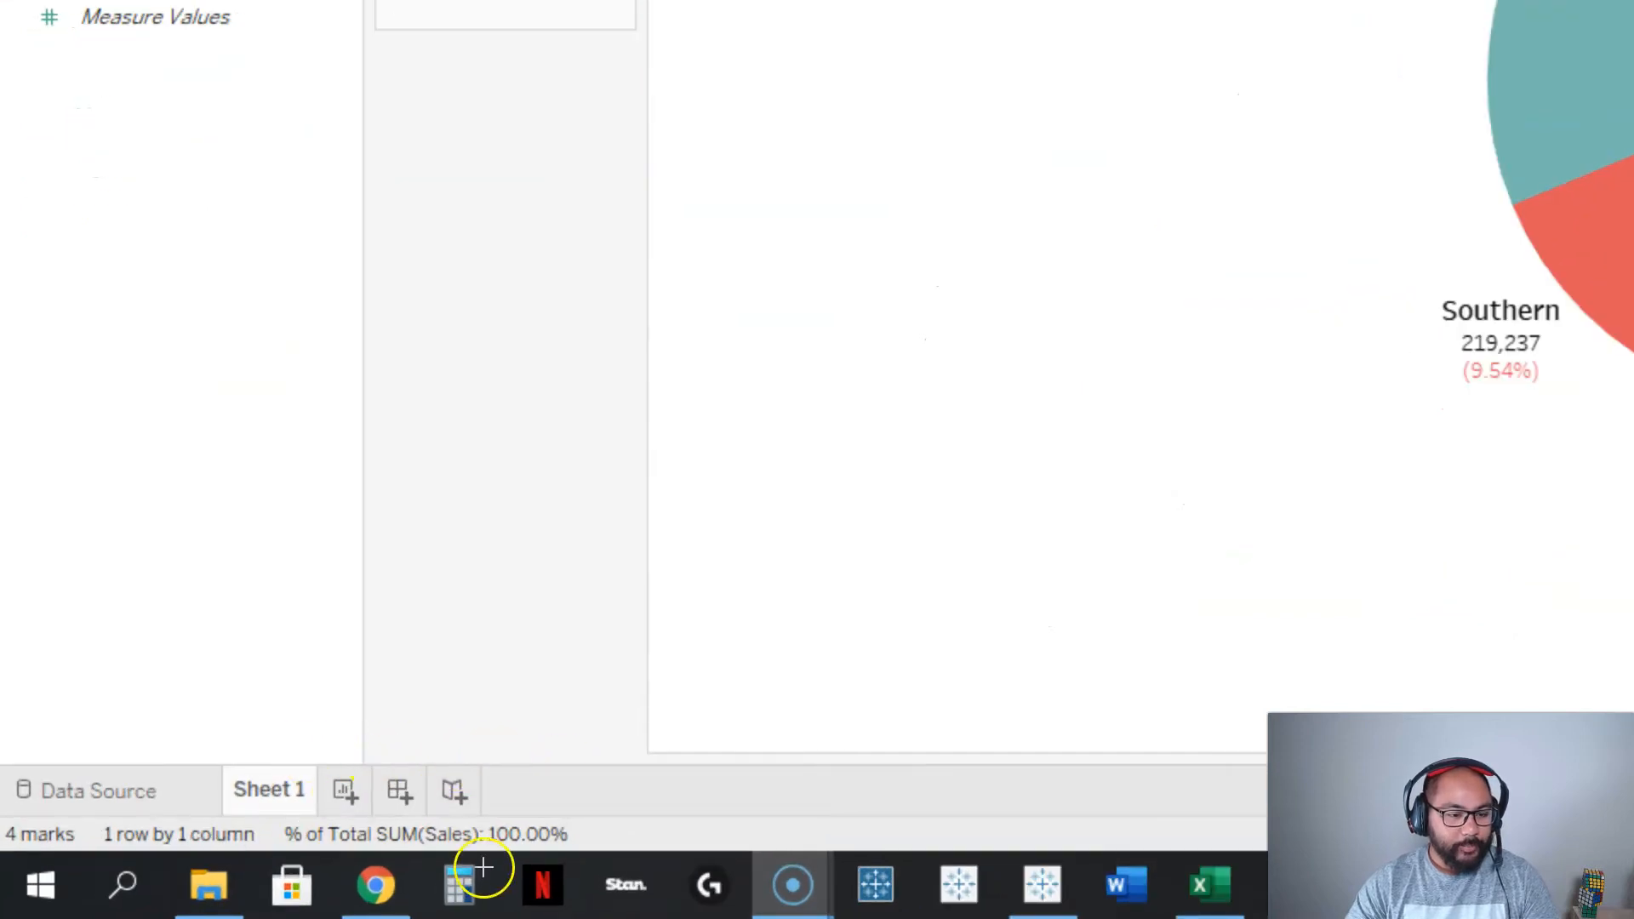
left_click_drag(317, 762, 385, 756)
left_click_drag(353, 826, 322, 756)
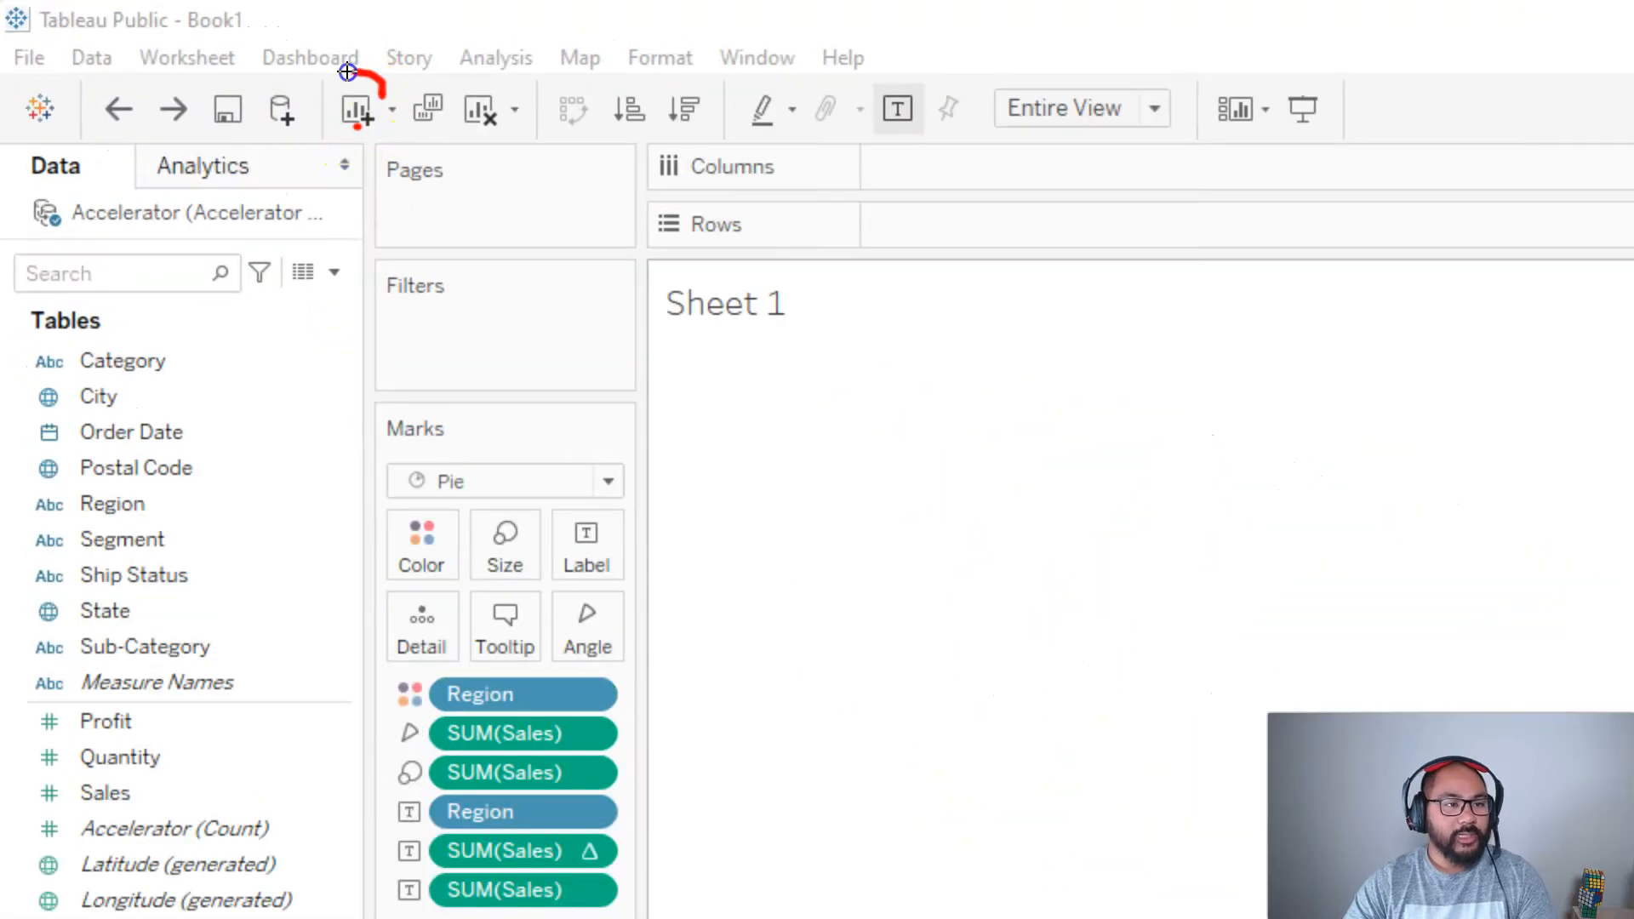
left_click_drag(348, 72, 389, 133)
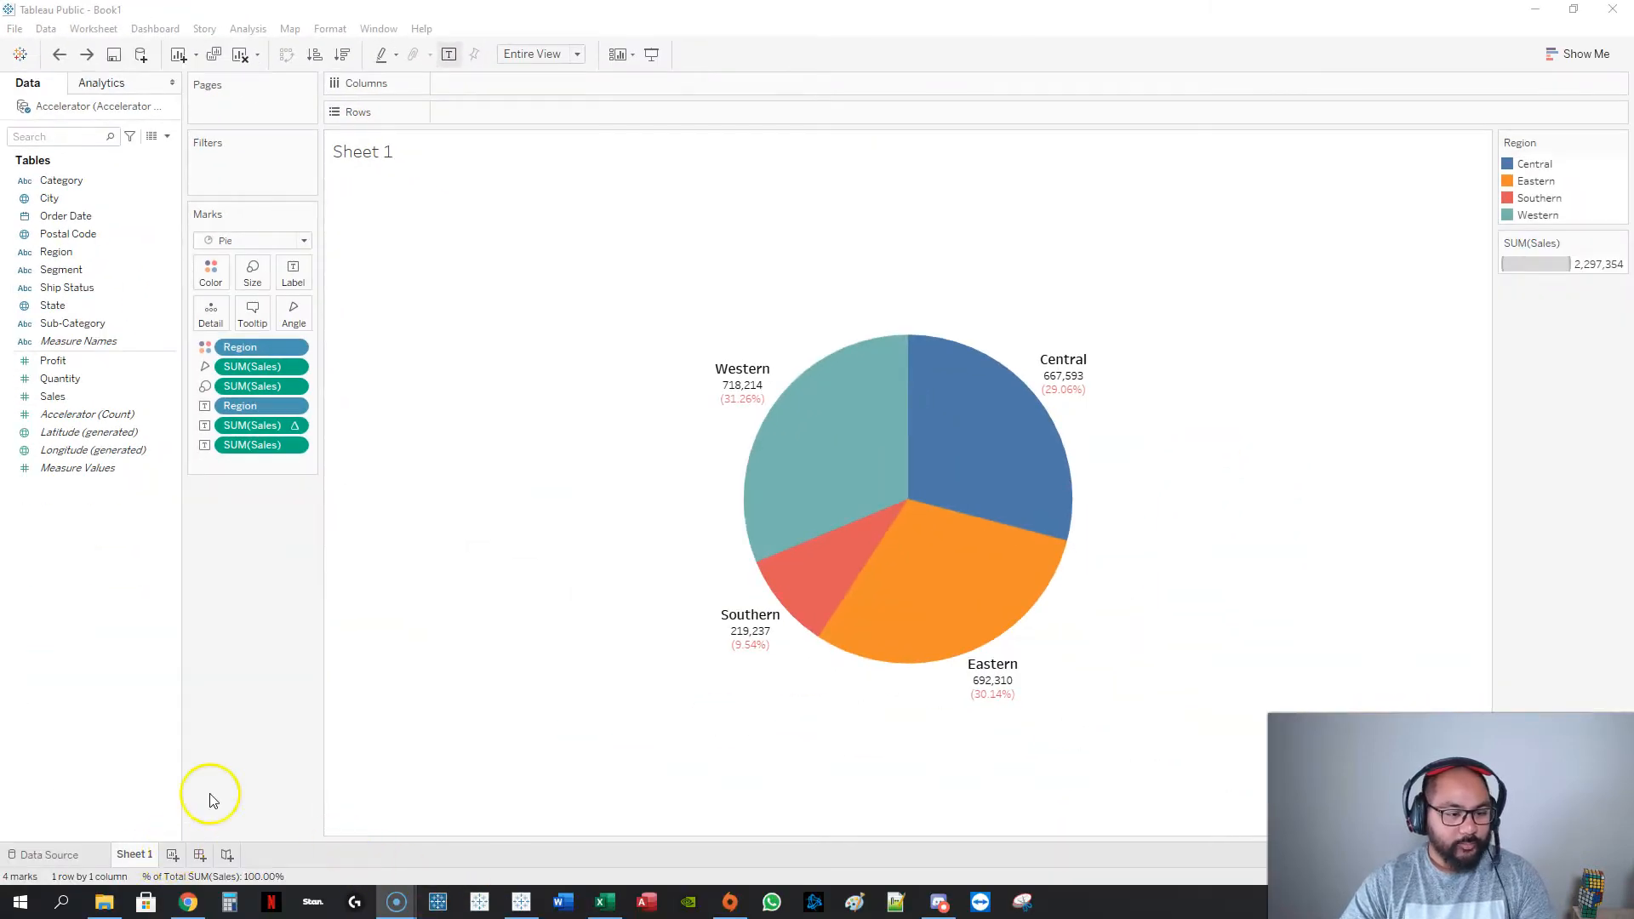
Add a new blank worksheet and delete Sheet 1, which holds the pie chart
left_click(173, 856)
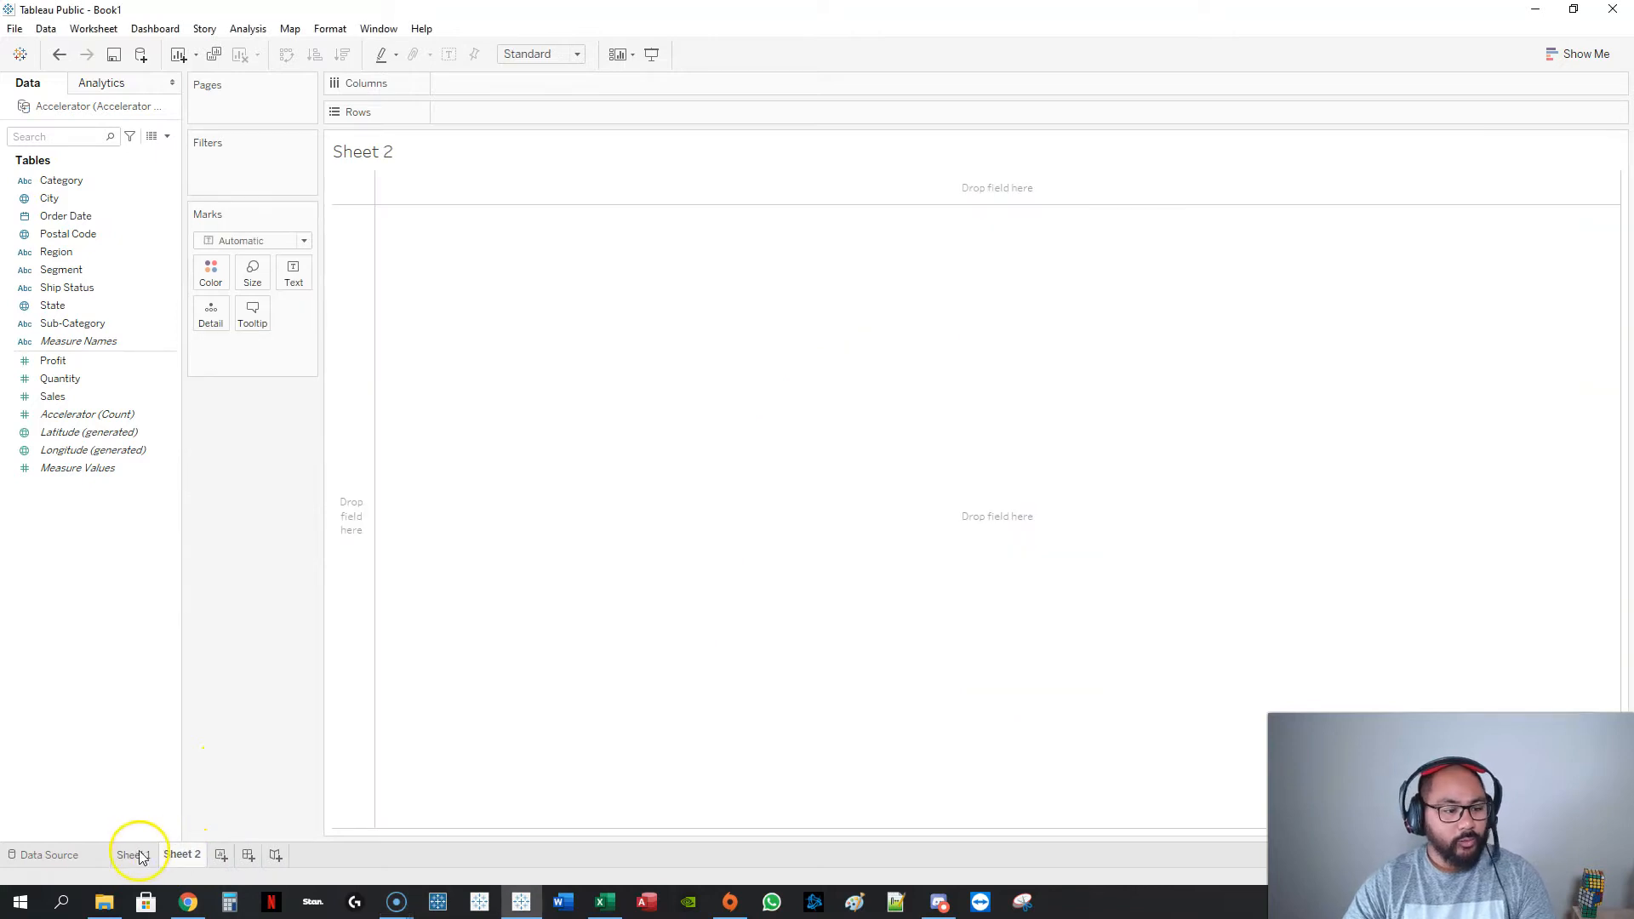
left_click(134, 855)
left_click(166, 856)
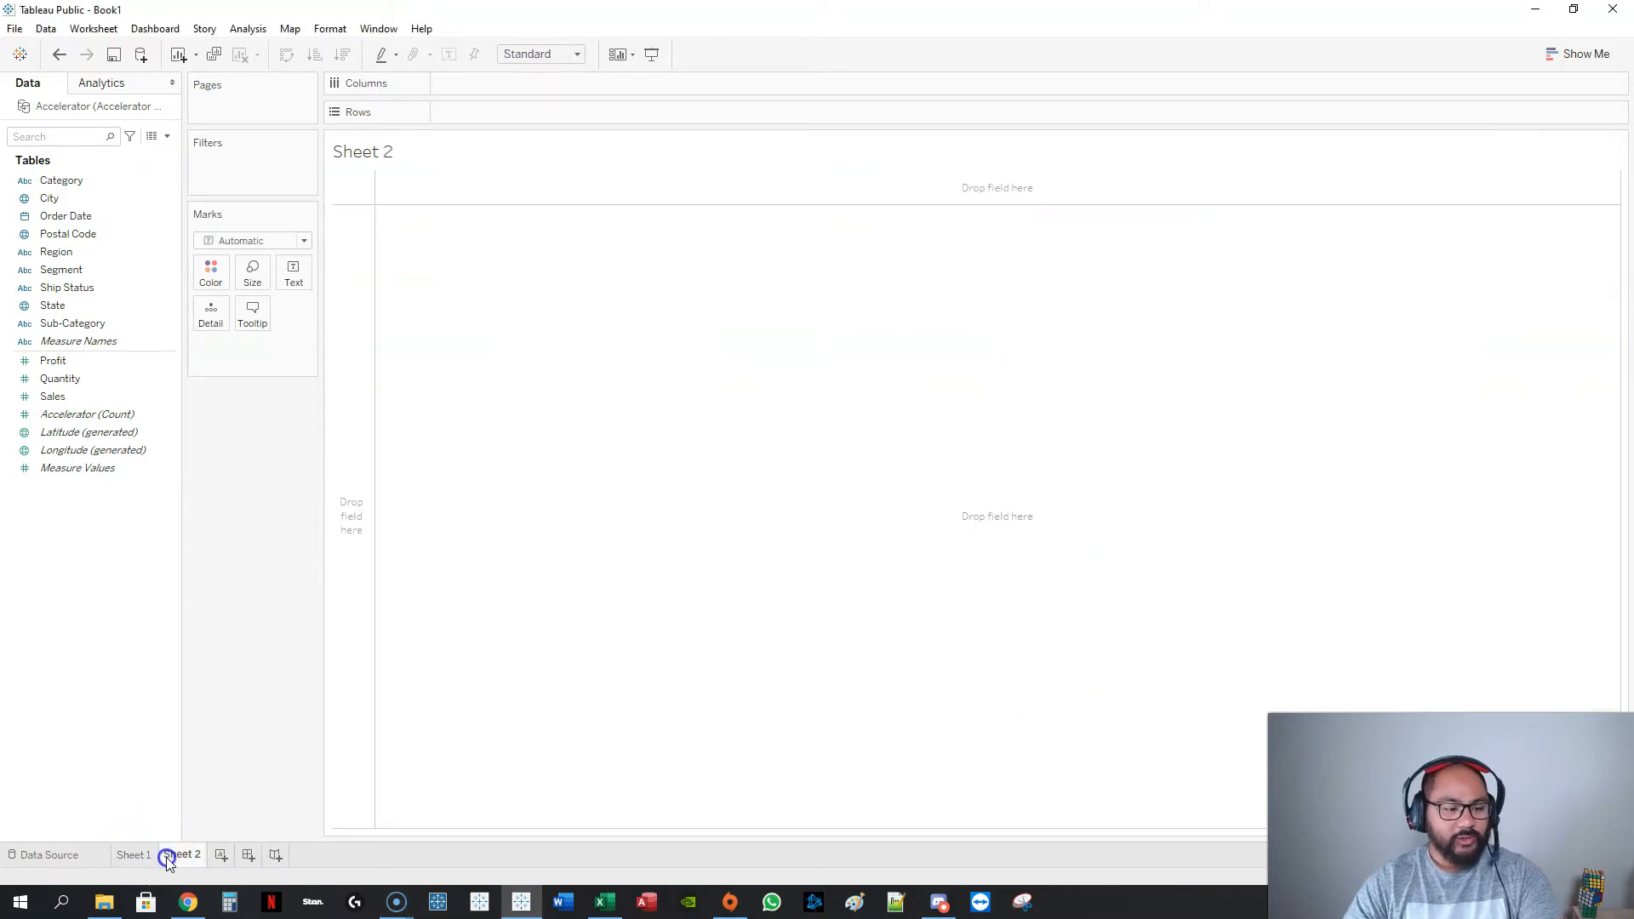
left_click(147, 855)
right_click(137, 857)
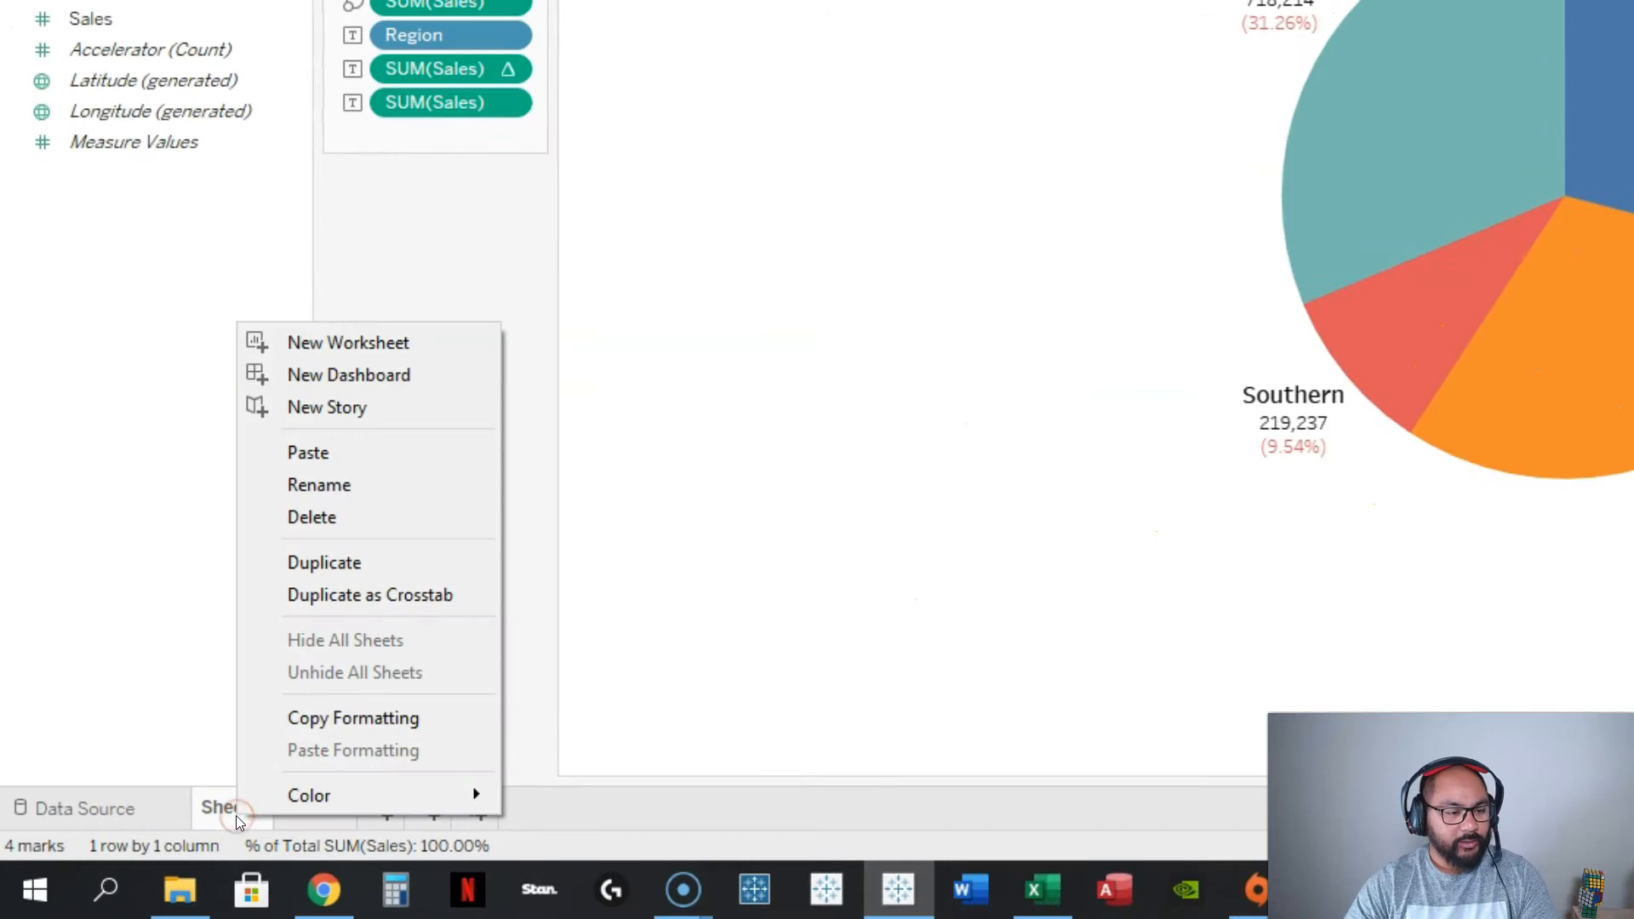
left_click(397, 519)
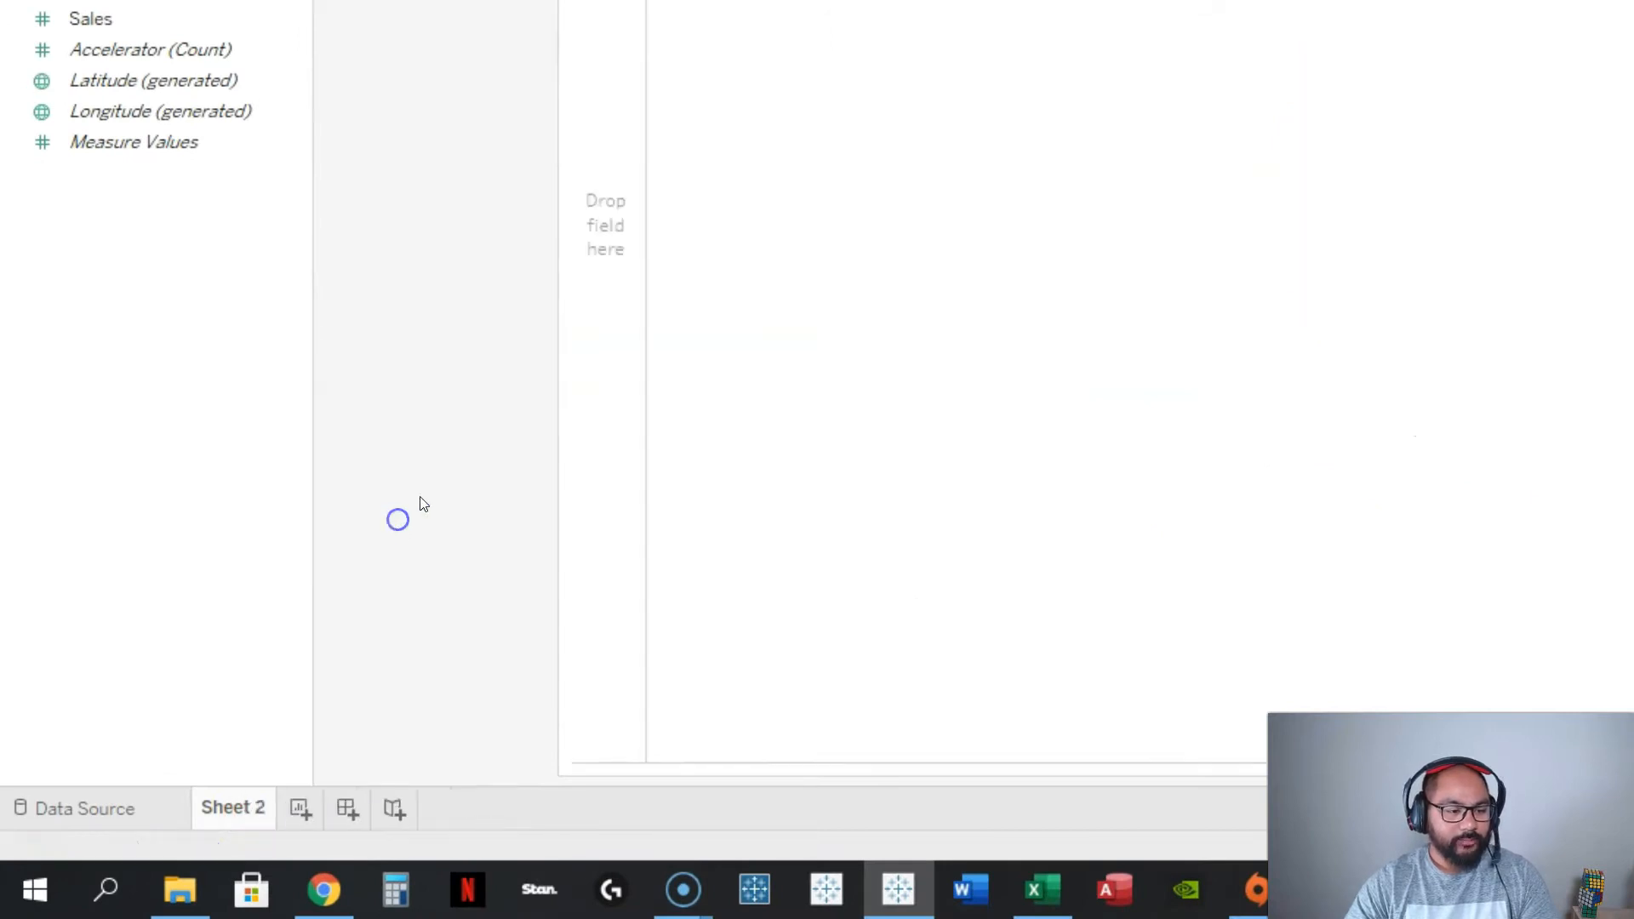
Add two more blank worksheets and rename Sheet 2 as Bar
left_click(299, 811)
left_click(386, 810)
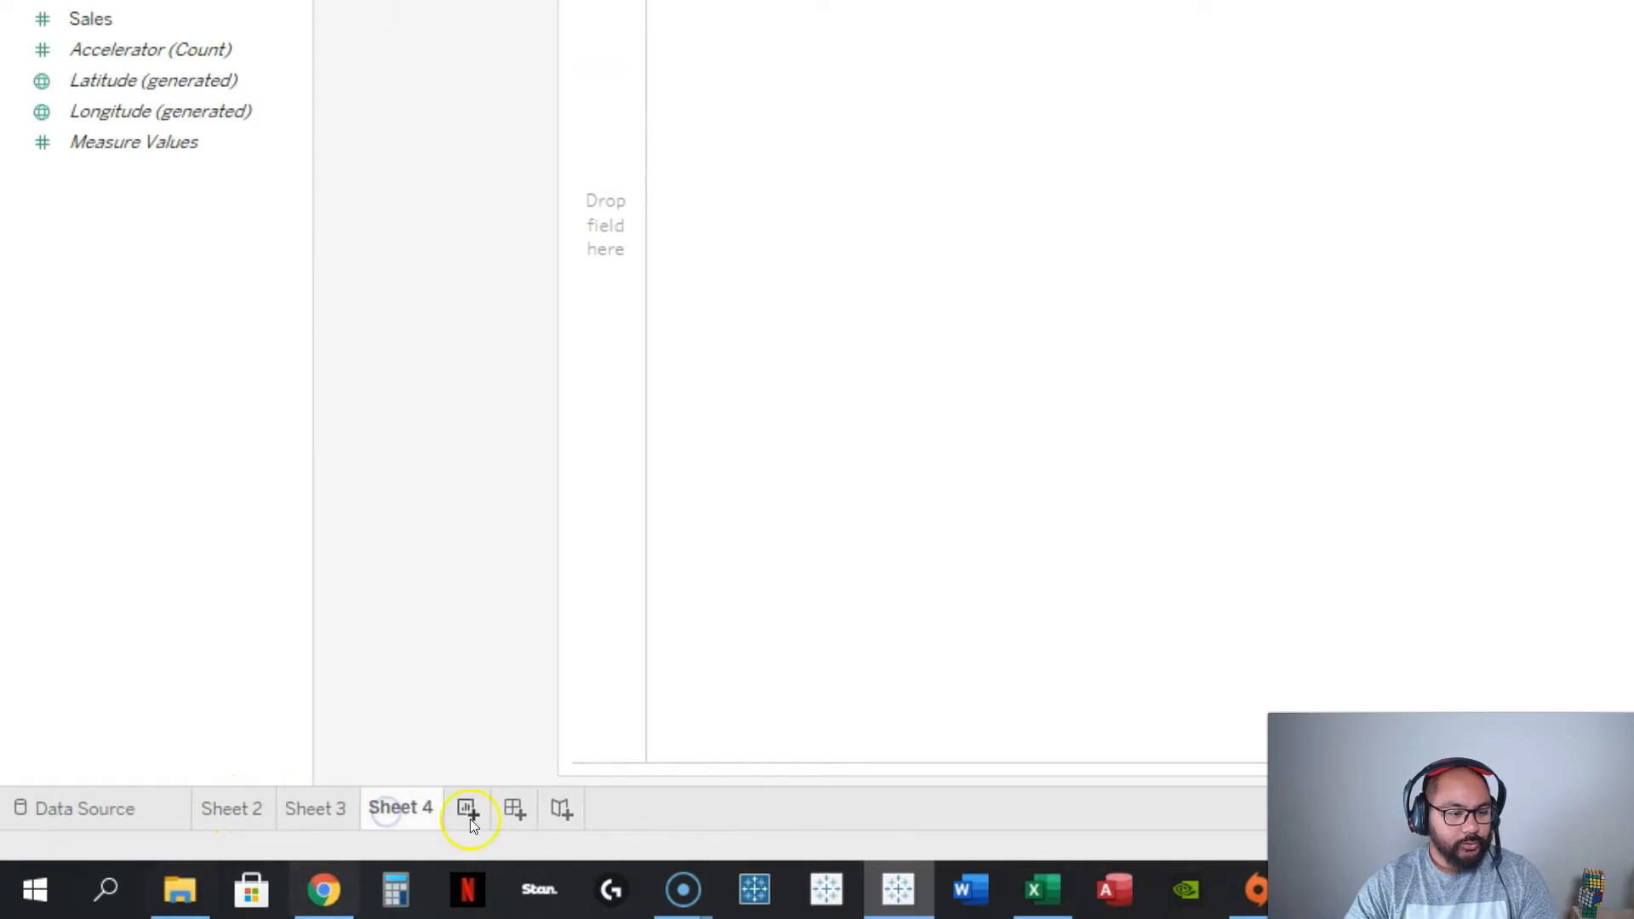
left_click(236, 814)
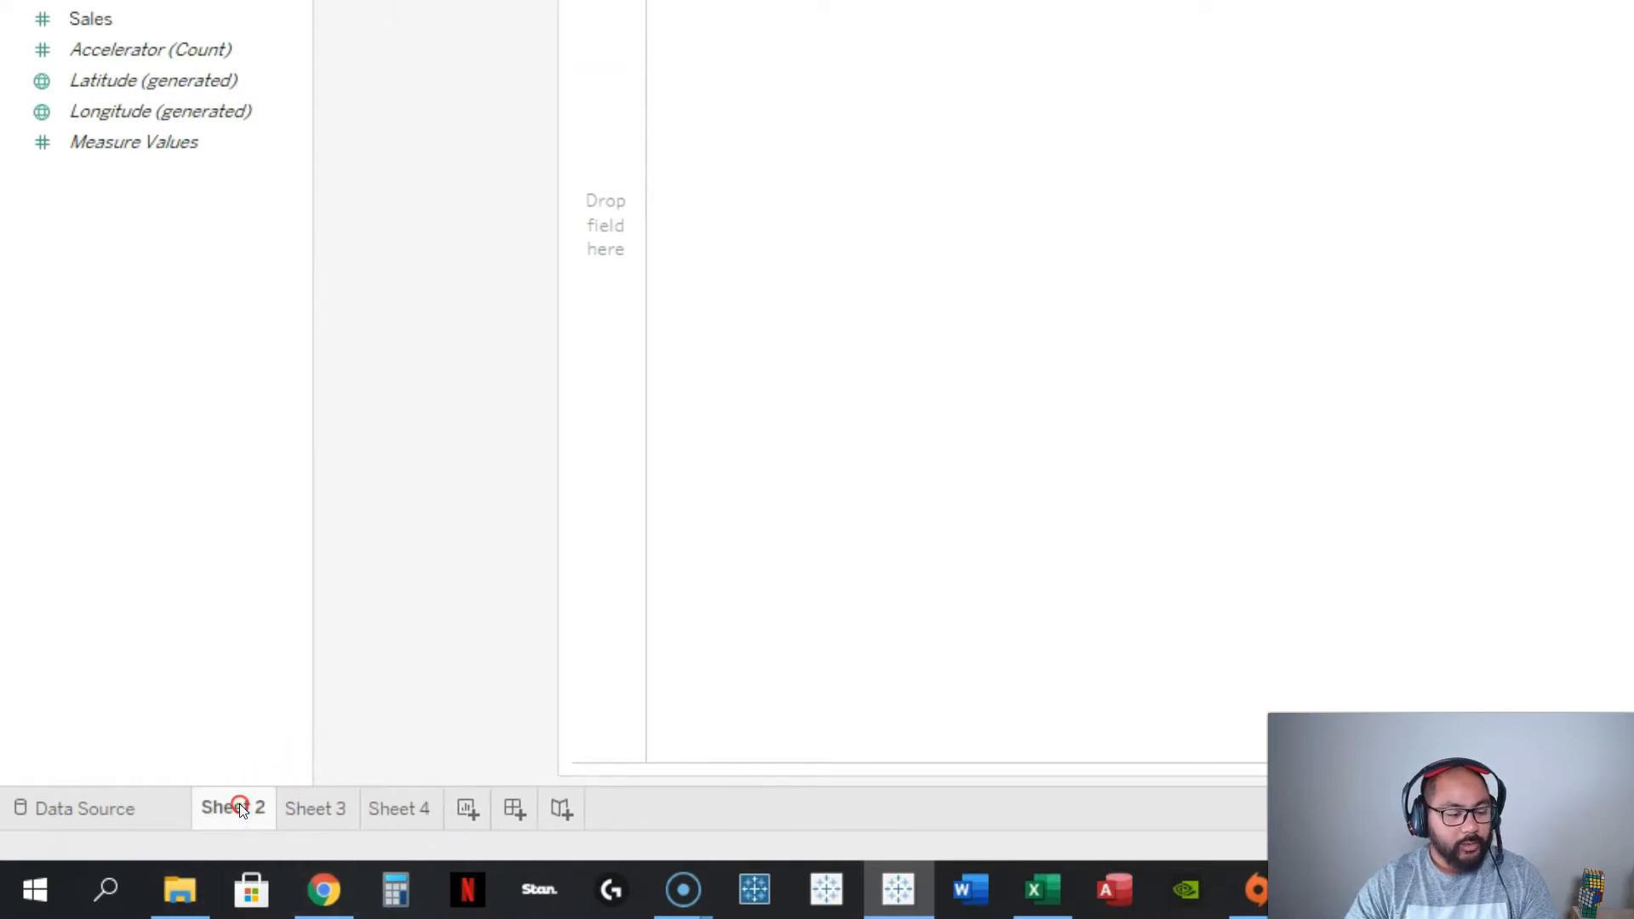
right_click(239, 804)
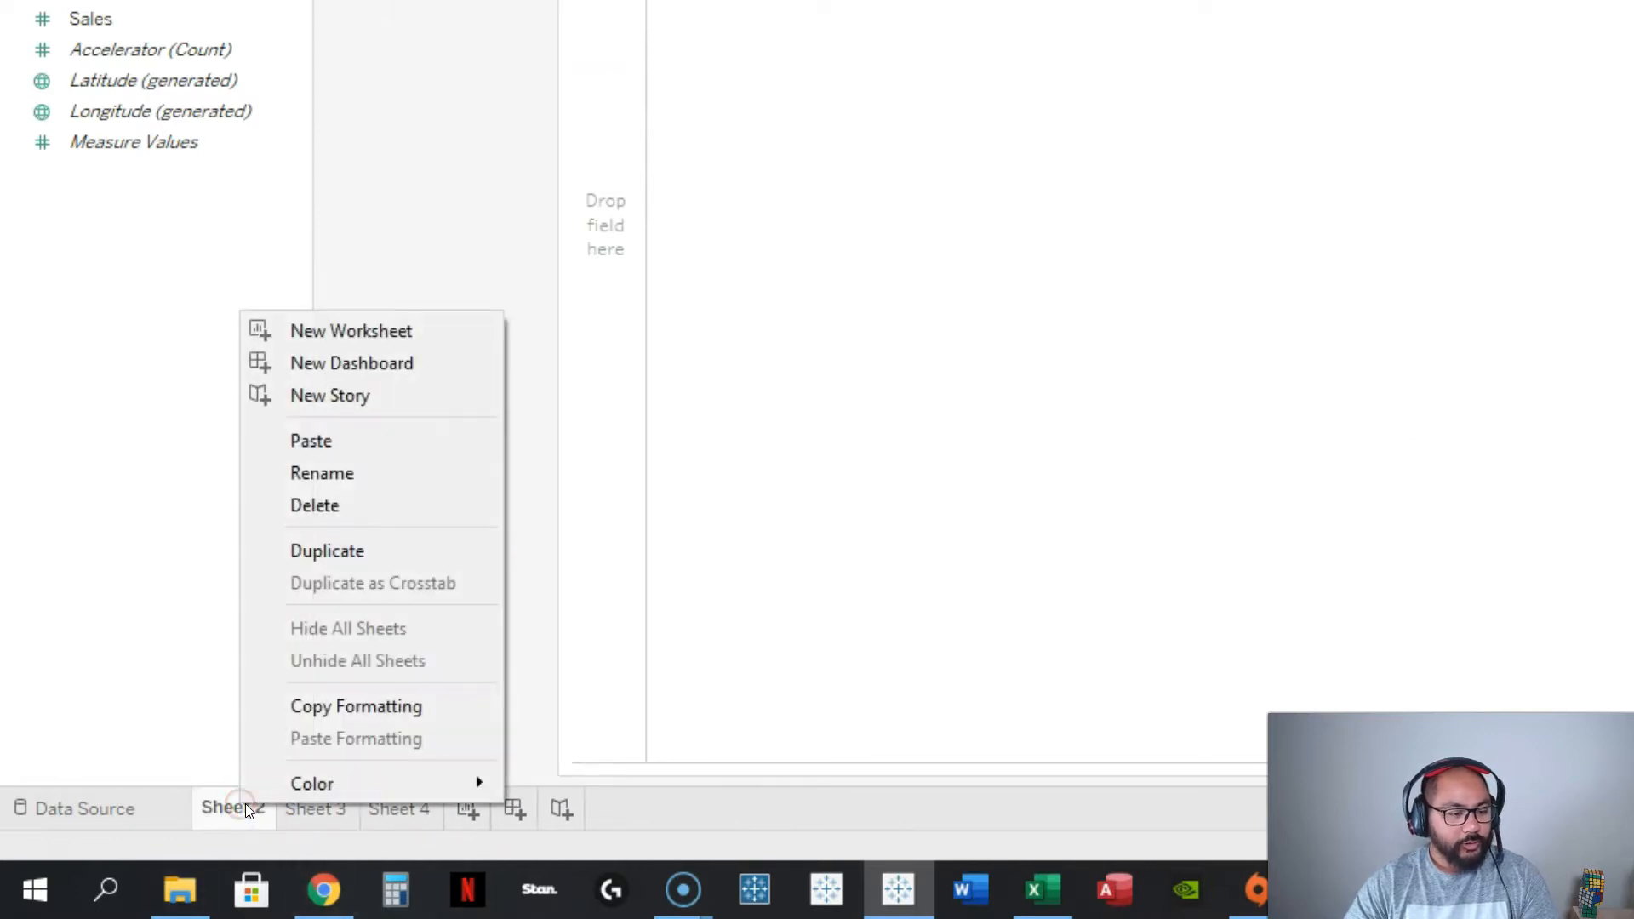
left_click(351, 469)
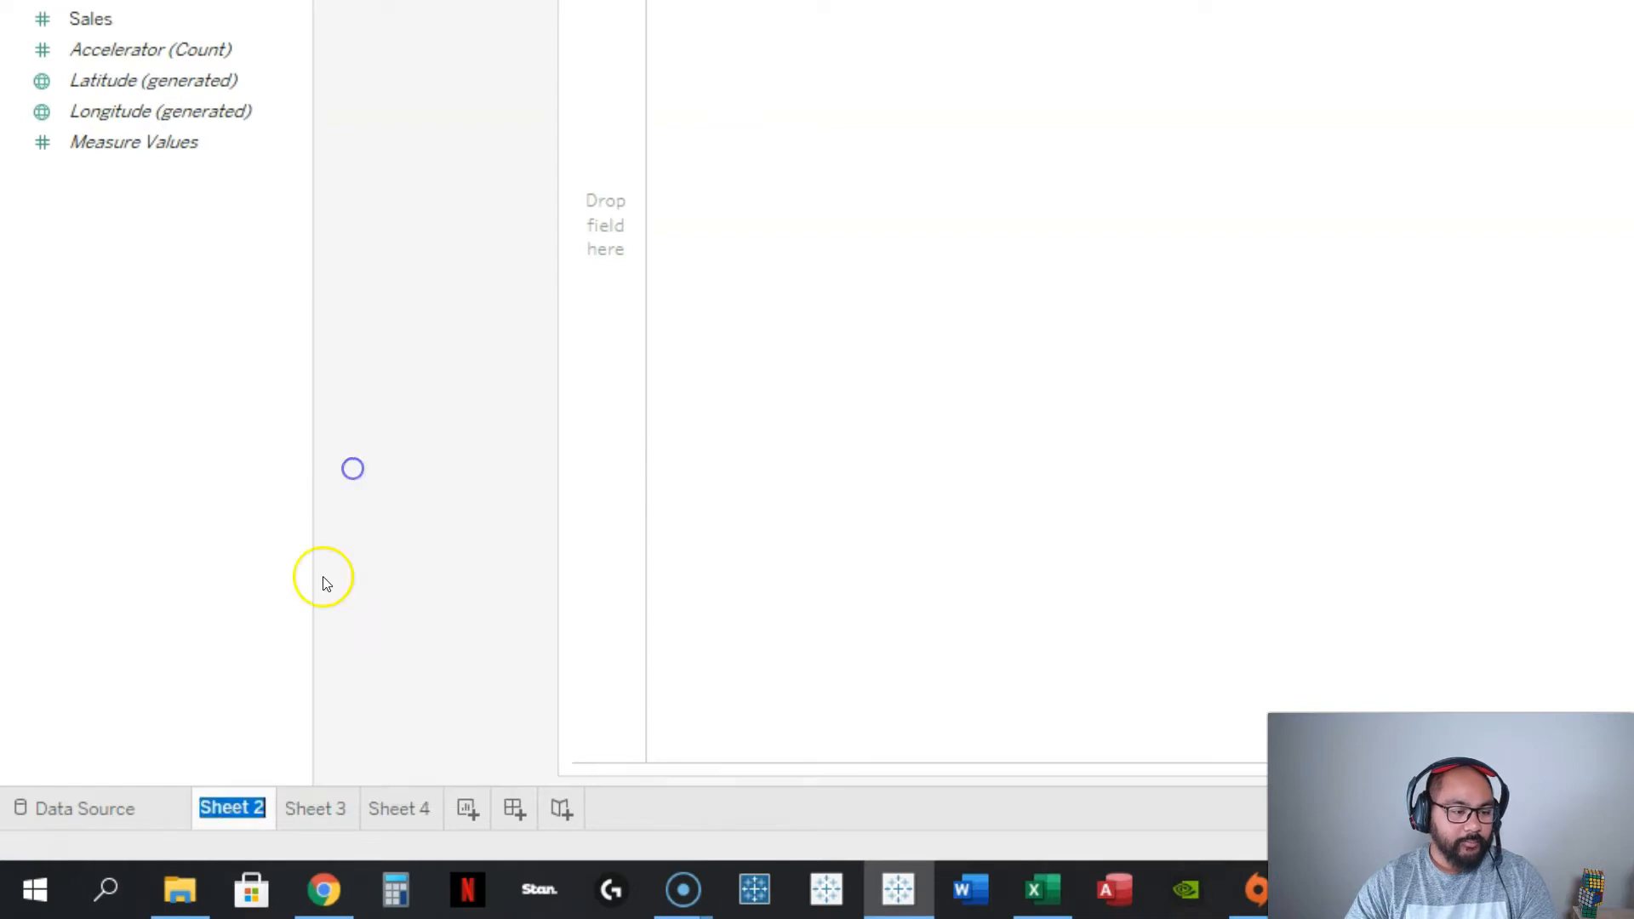
double_click(247, 812)
type("Bar")
key("Return")
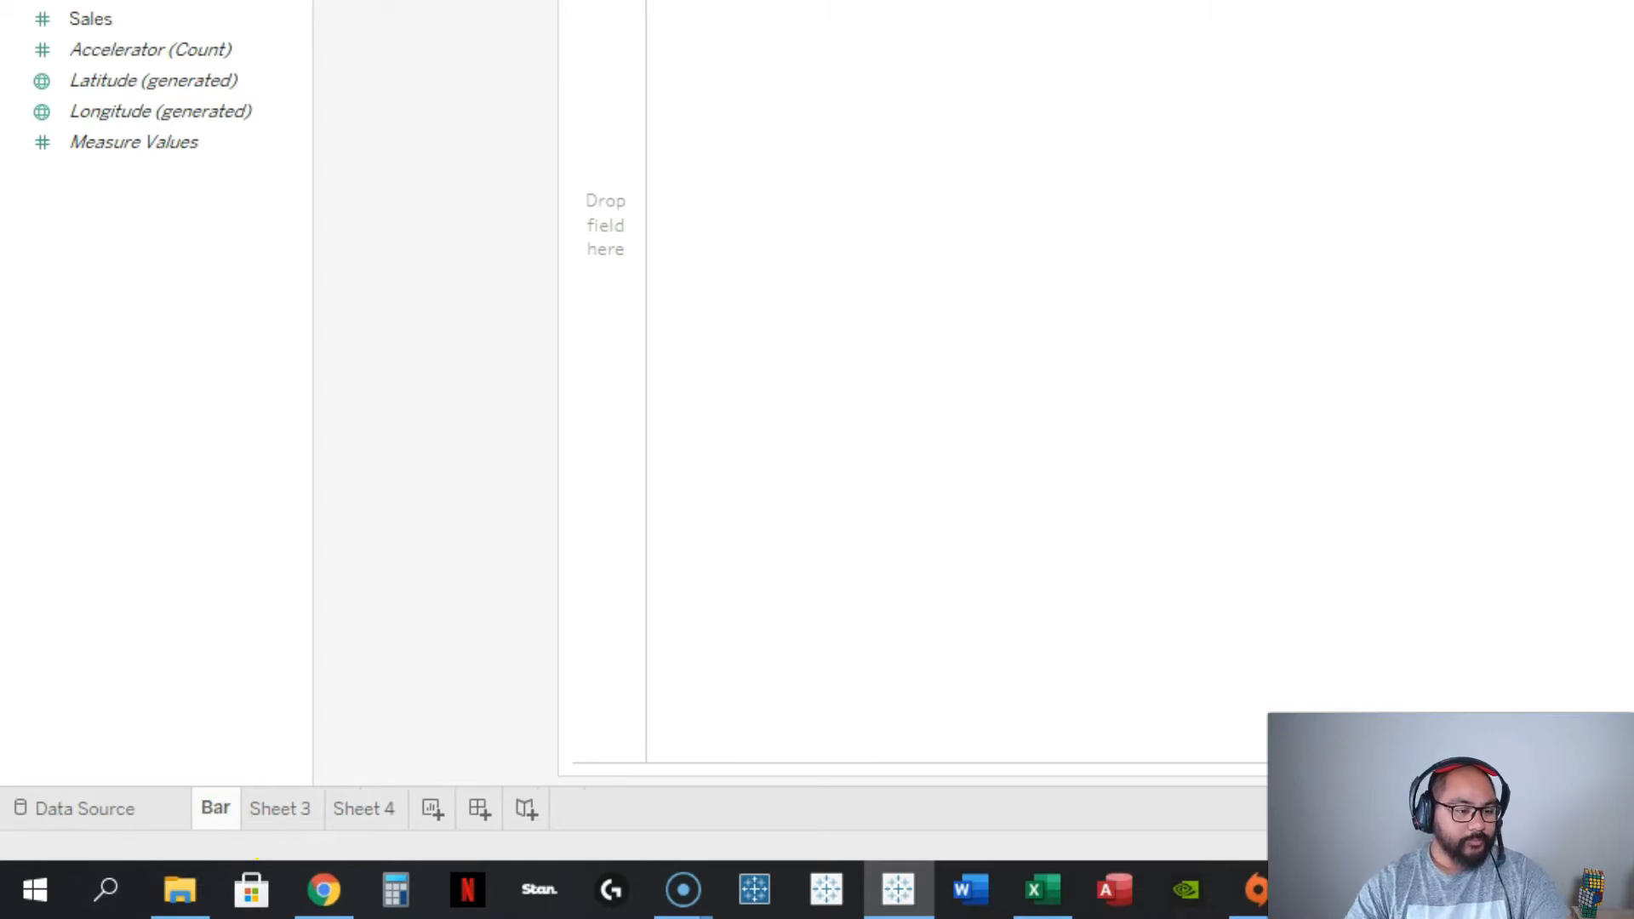
Rename Sheet 3 as Line and Sheet 4 as Pie
left_click(308, 812)
double_click(306, 810)
type("Lin")
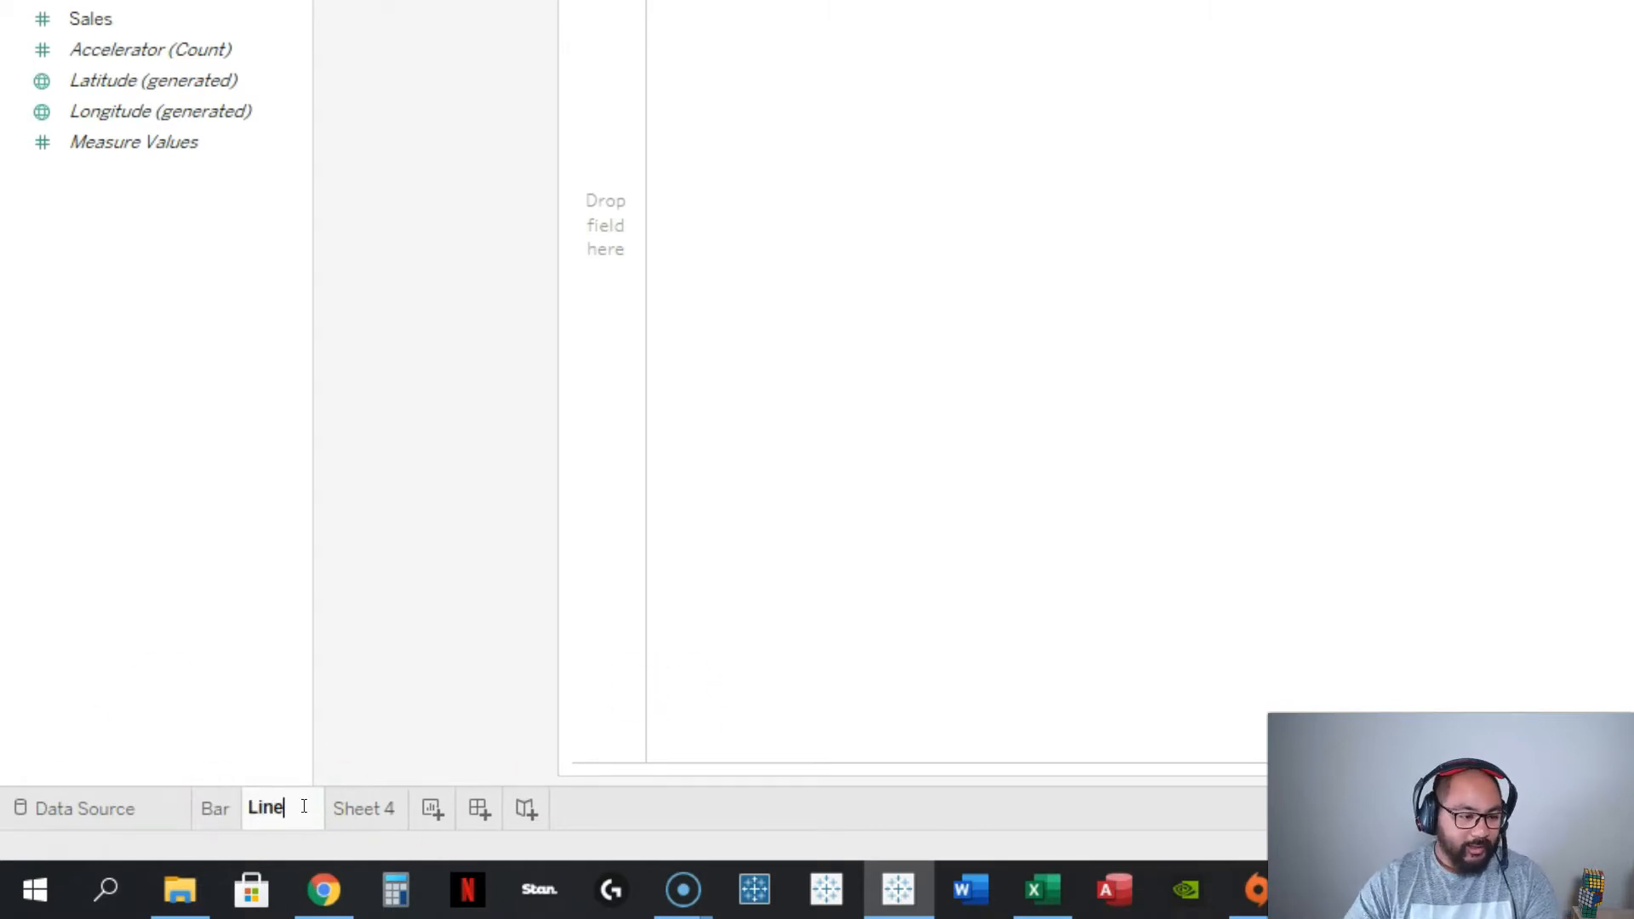
type("e")
double_click(347, 810)
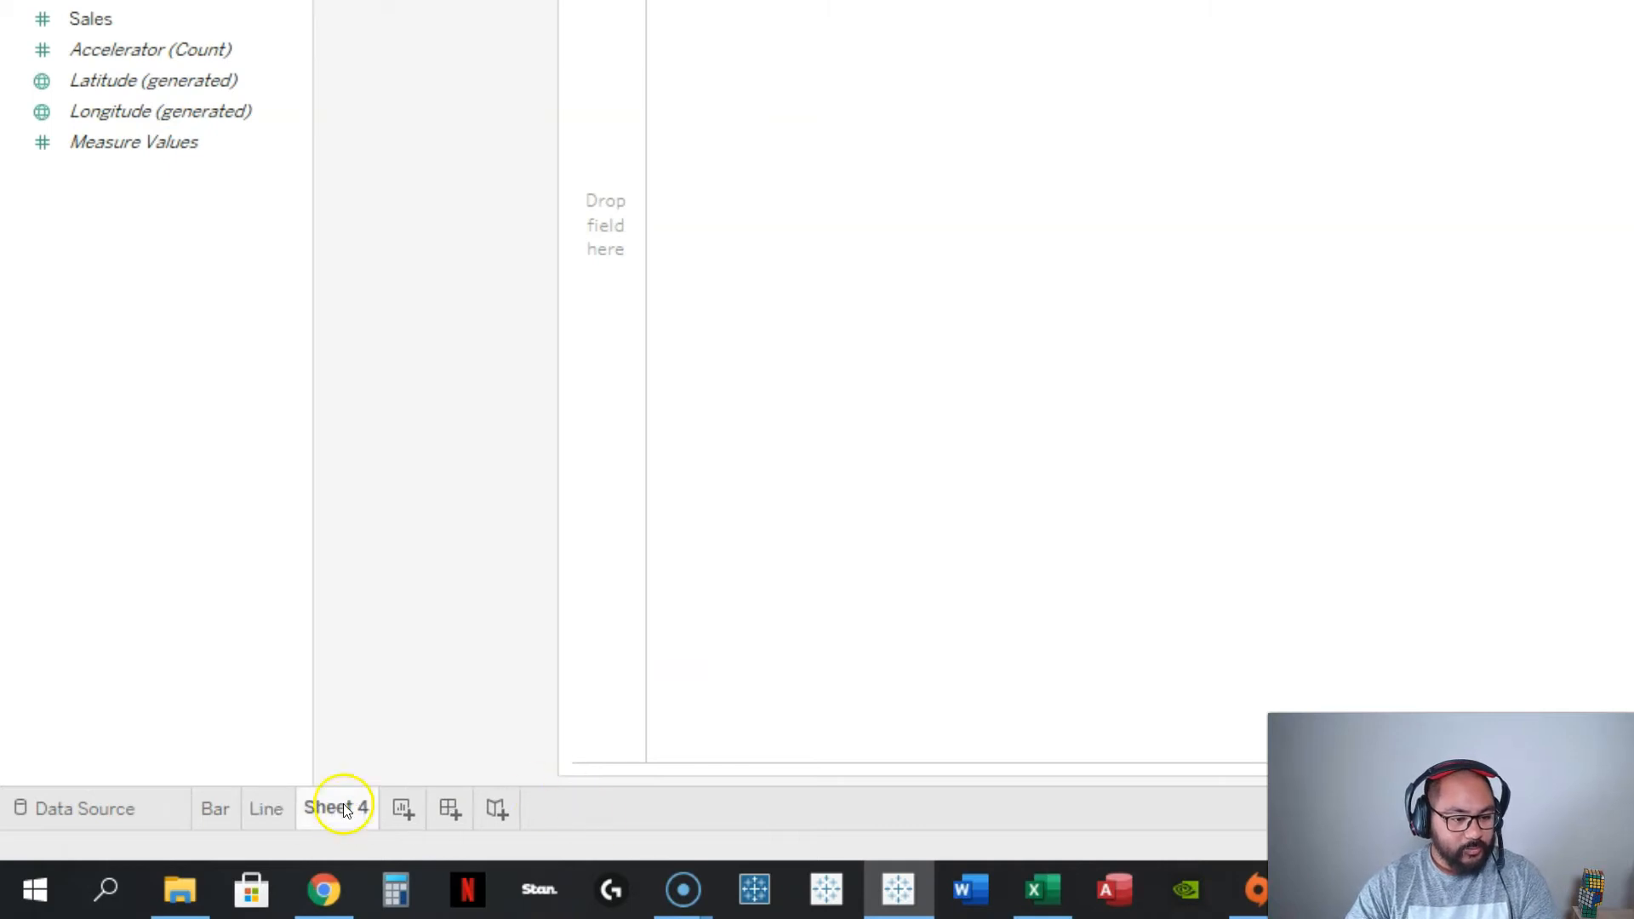
type("Pie")
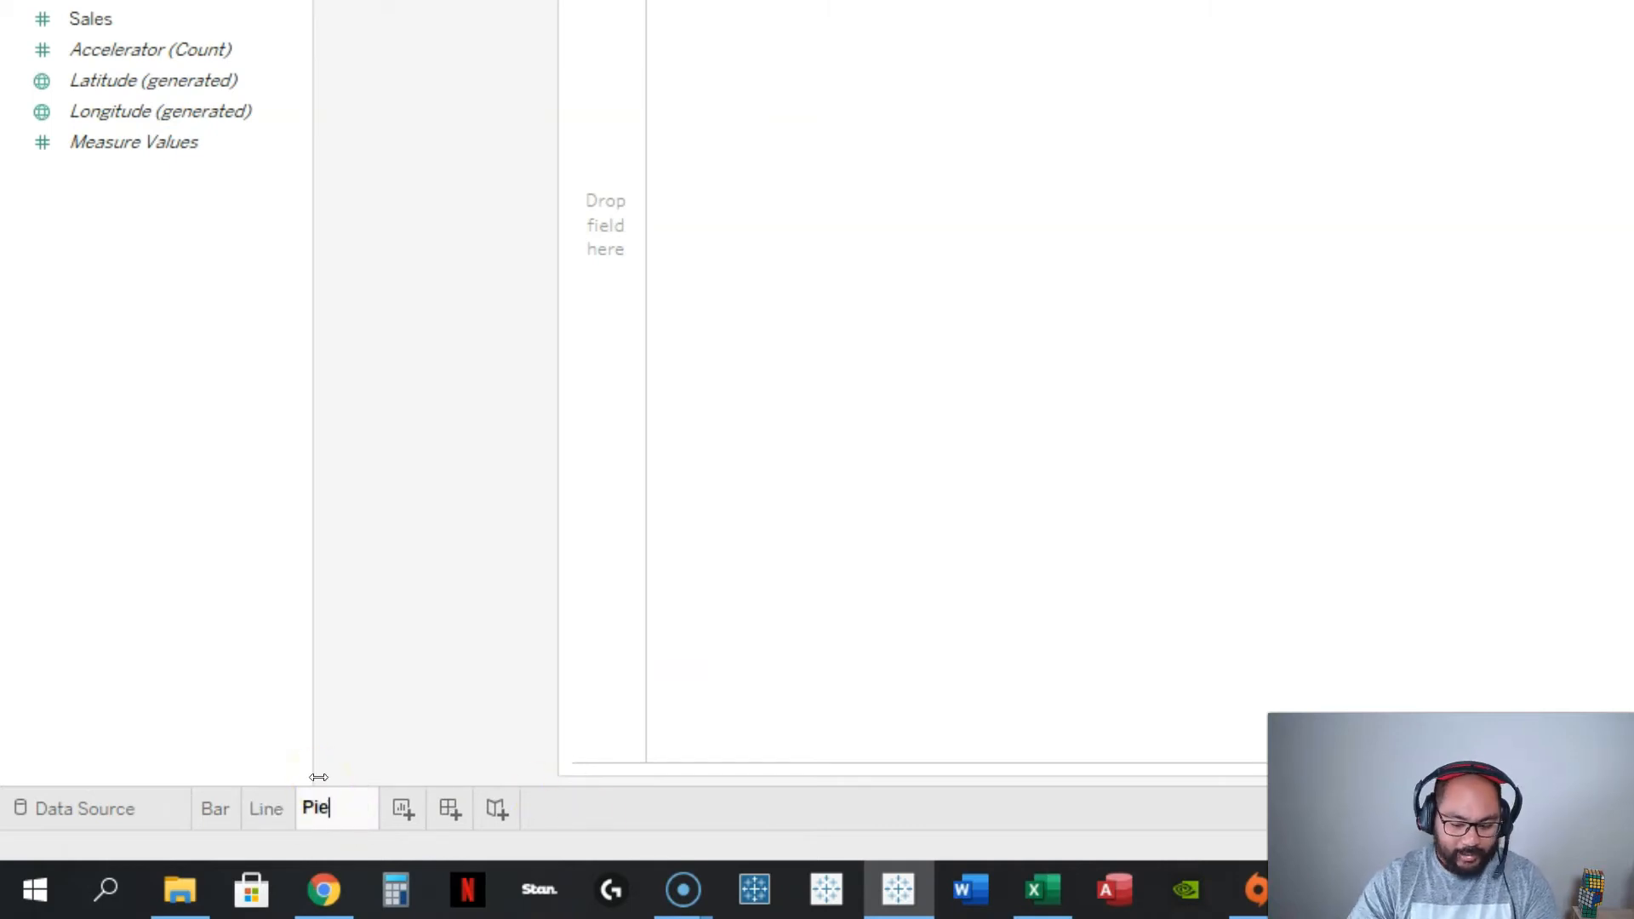
key("Return")
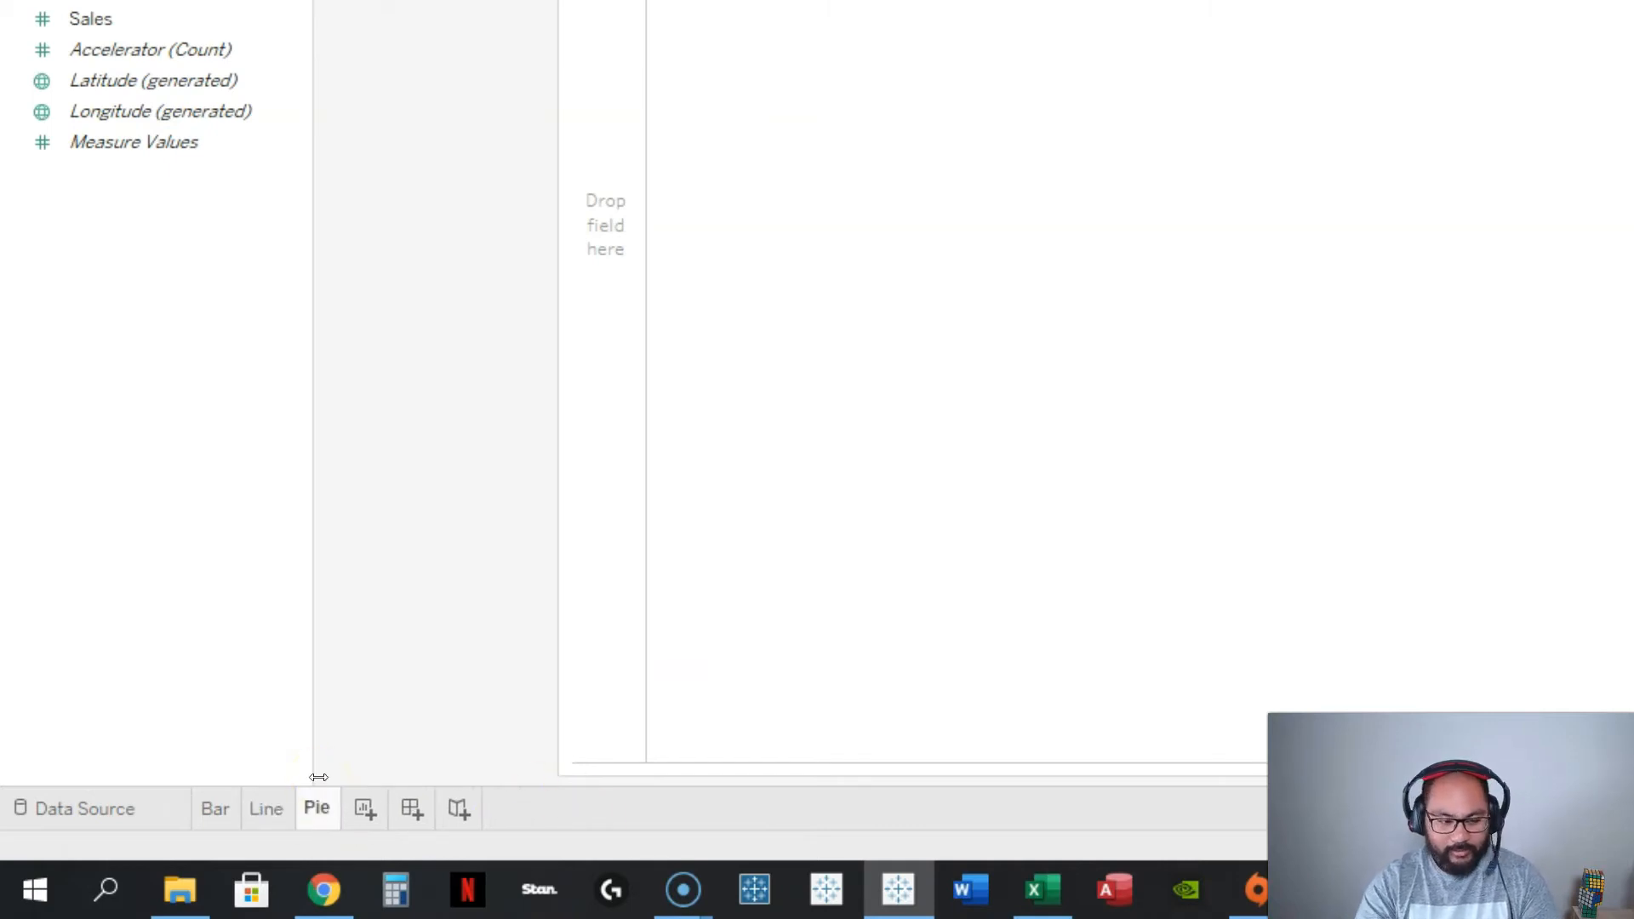
Switch to the Bar worksheet and display the Show Me chart types
left_click(223, 808)
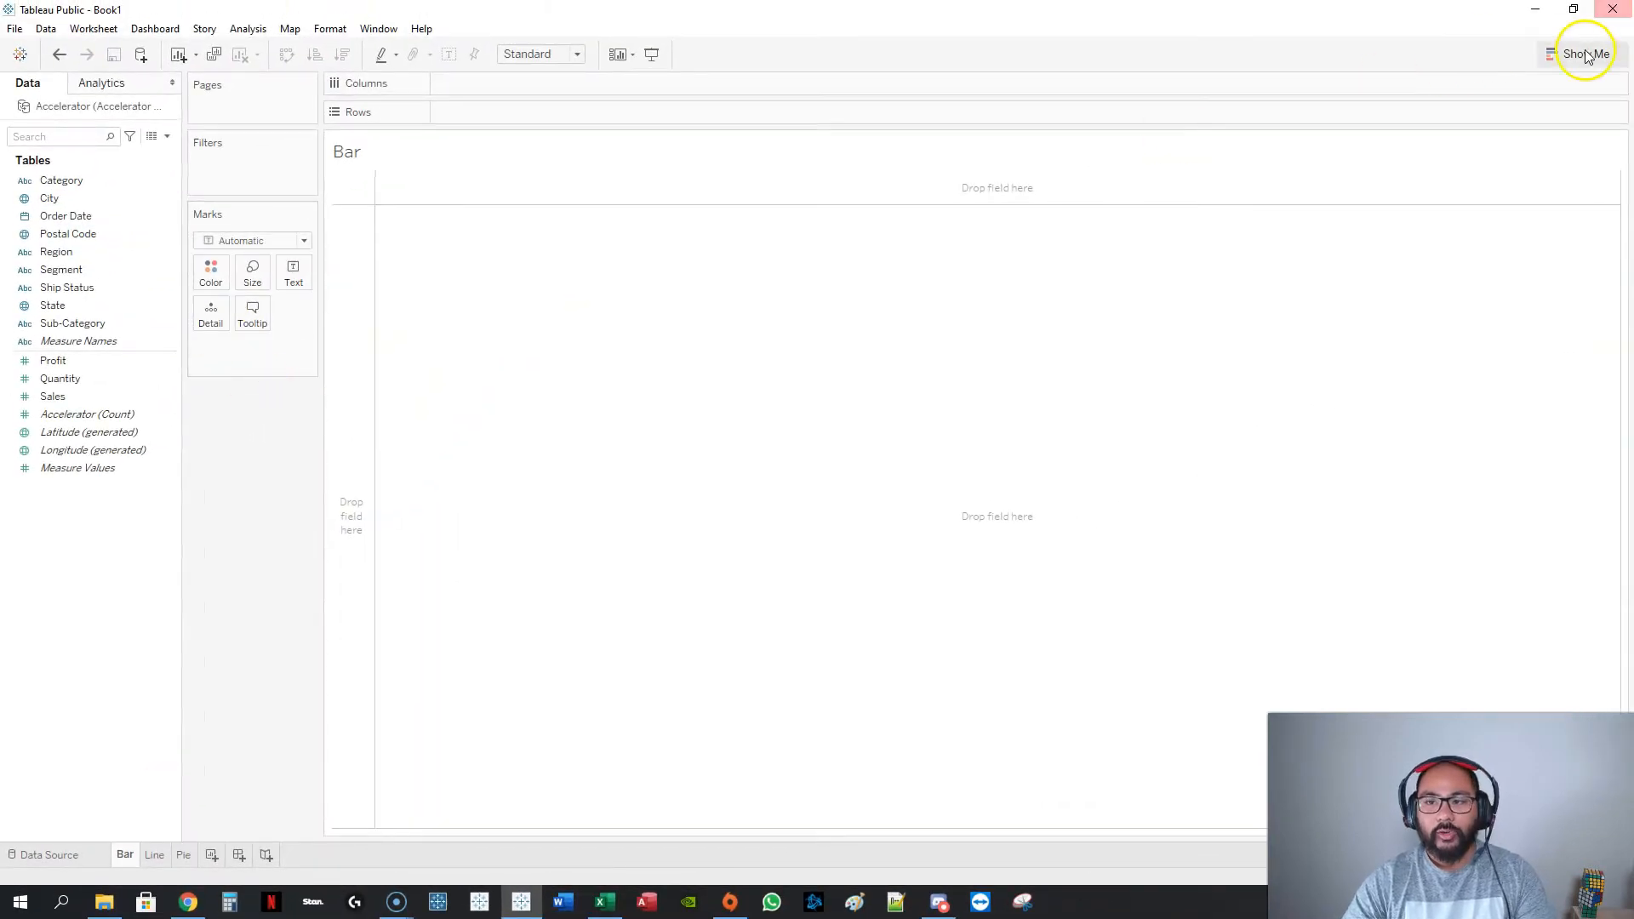
left_click(1585, 54)
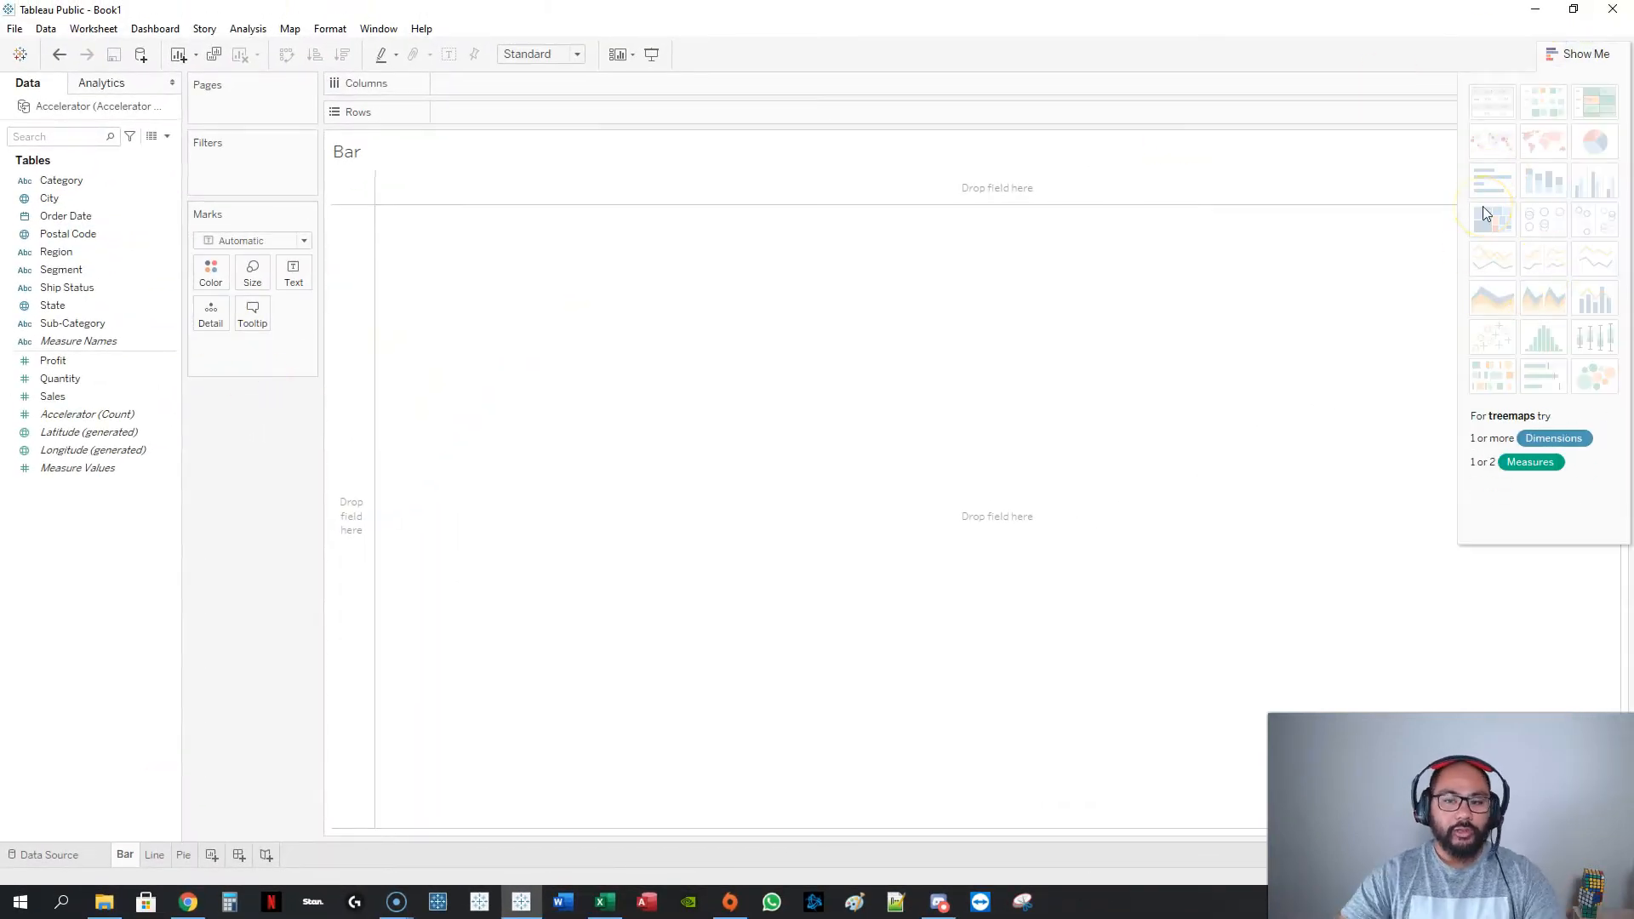
left_click(85, 305)
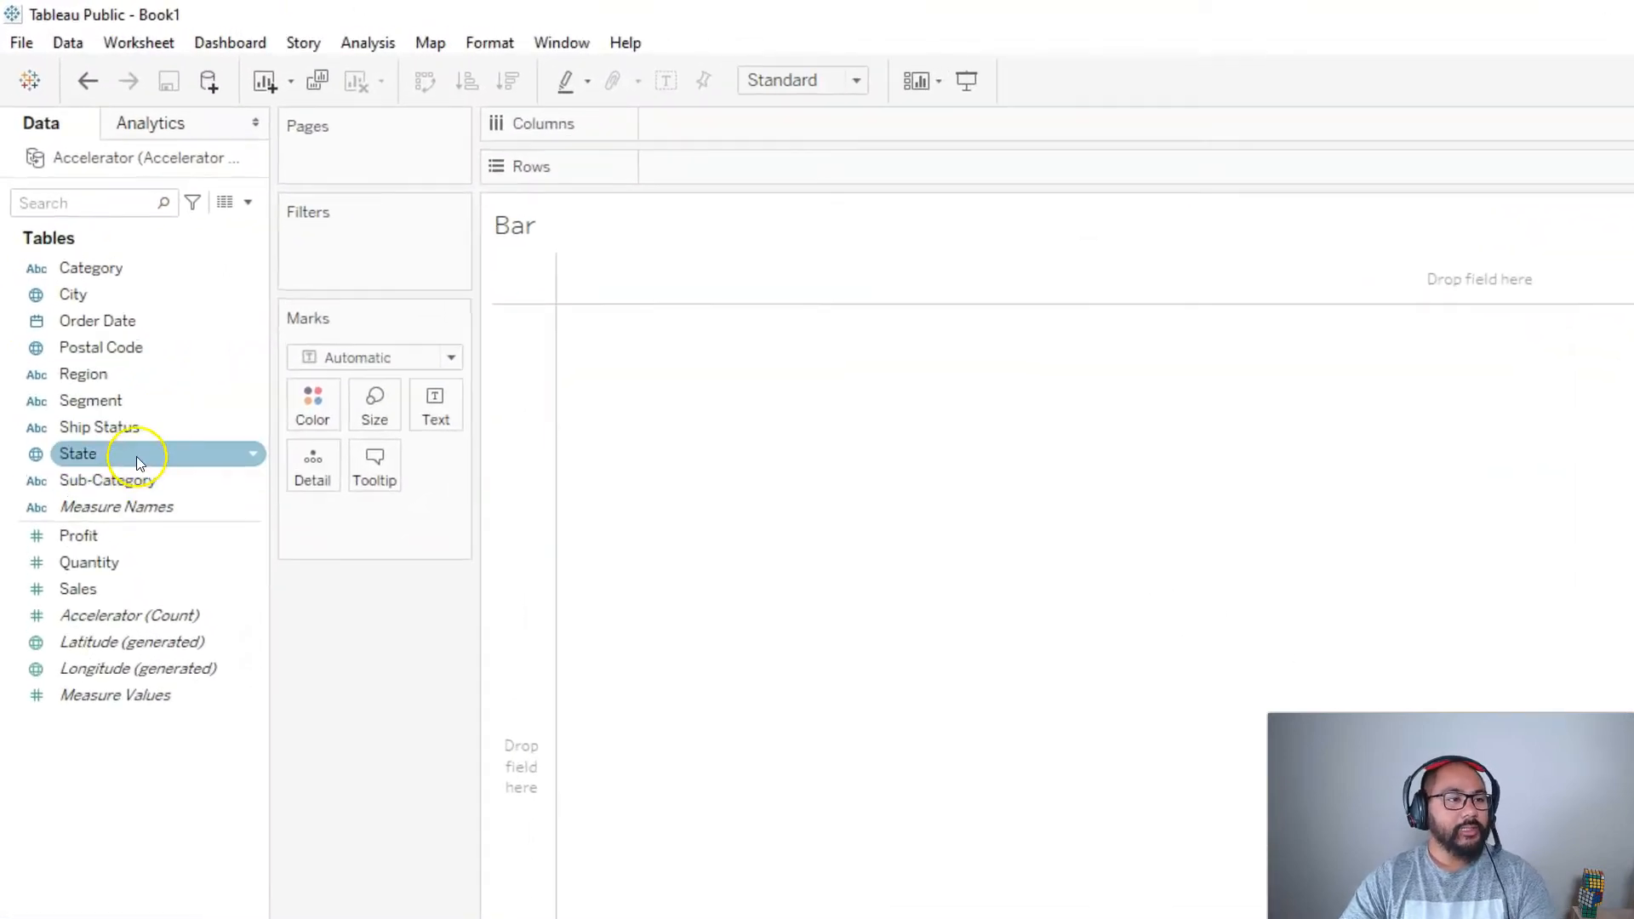
mouse_move(196, 242)
left_mouse_down()
mouse_move(240, 230)
mouse_move(311, 482)
left_mouse_up()
mouse_move(230, 536)
left_mouse_down()
mouse_move(281, 631)
mouse_move(279, 726)
left_mouse_up()
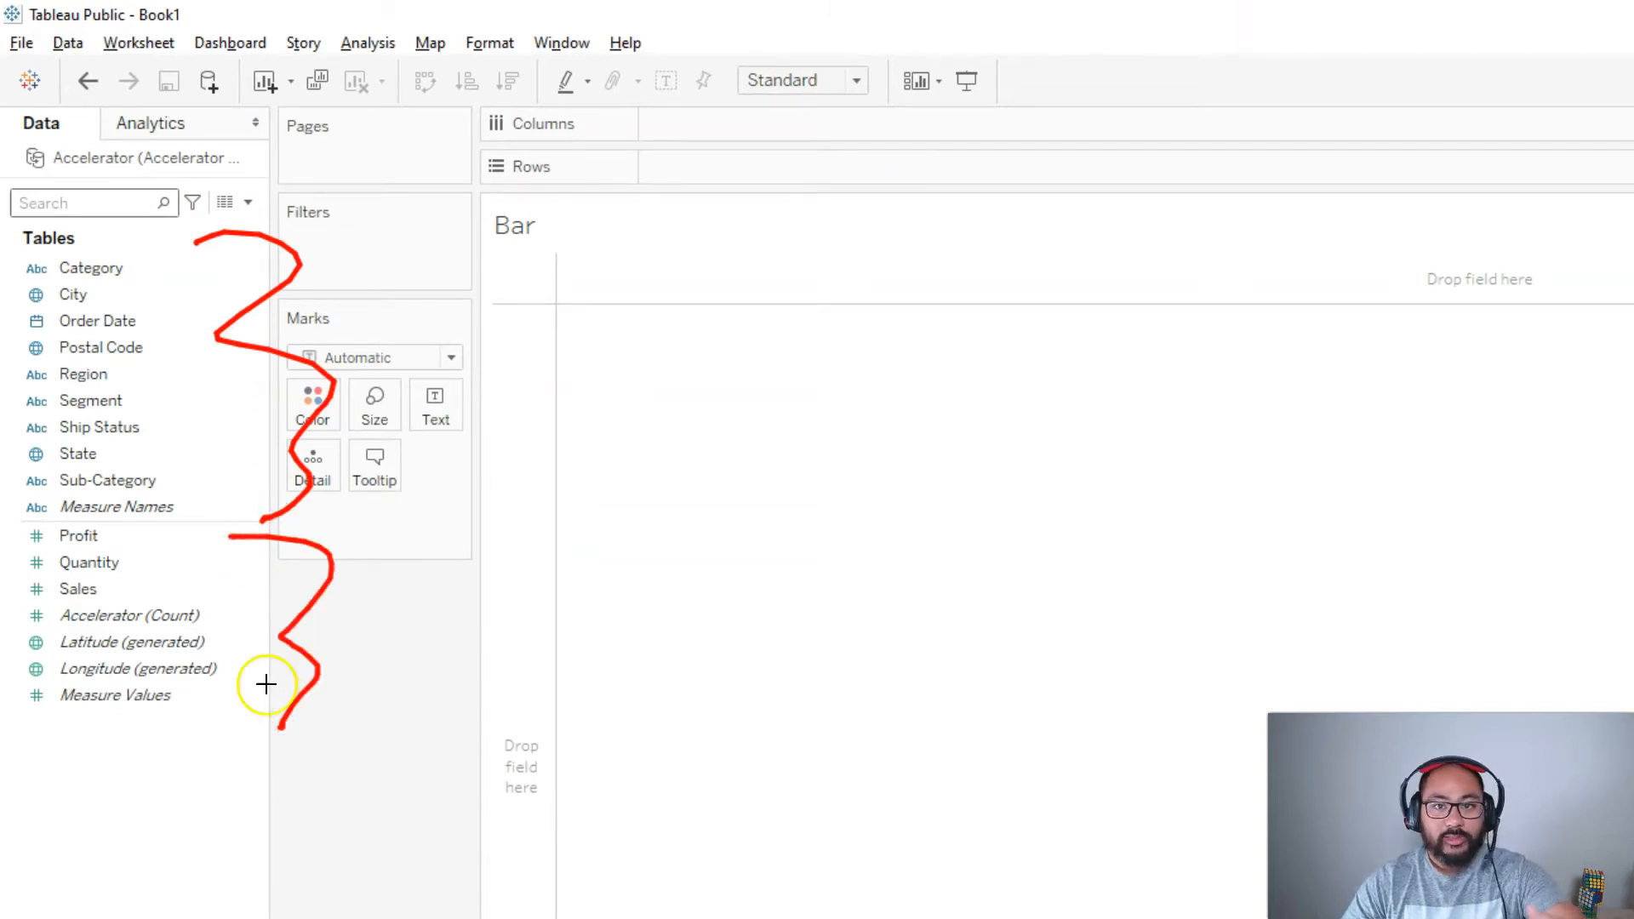
key("Escape")
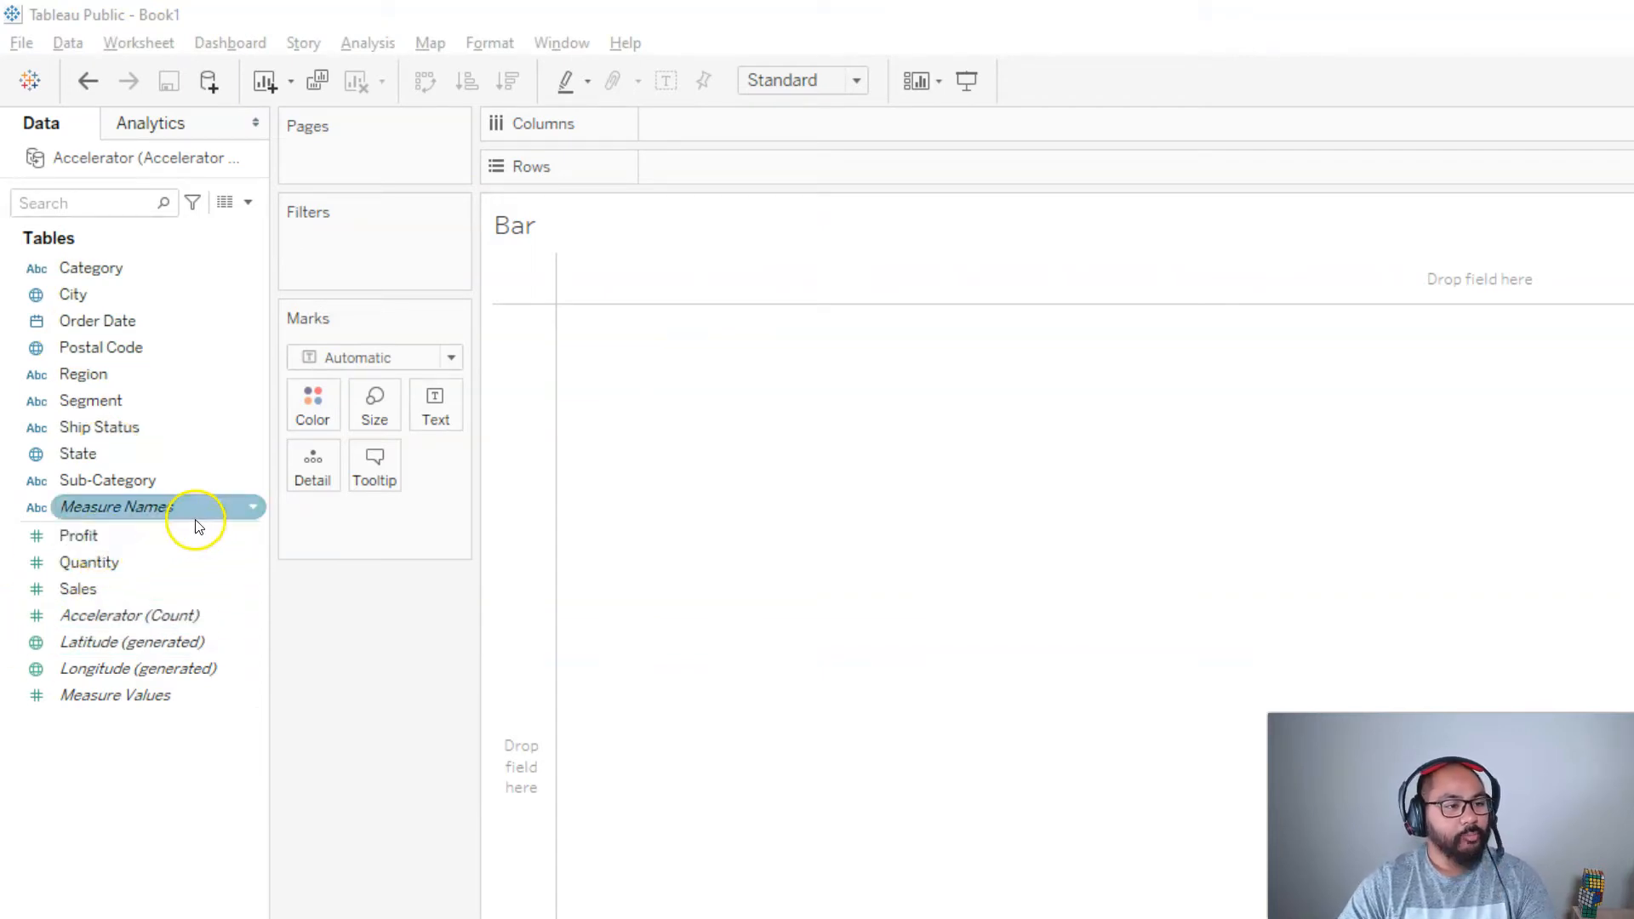
Create a horizontal bar chart from Profit, Sub-Category and Category with Show Me, and close the chart type list
left_click(125, 534)
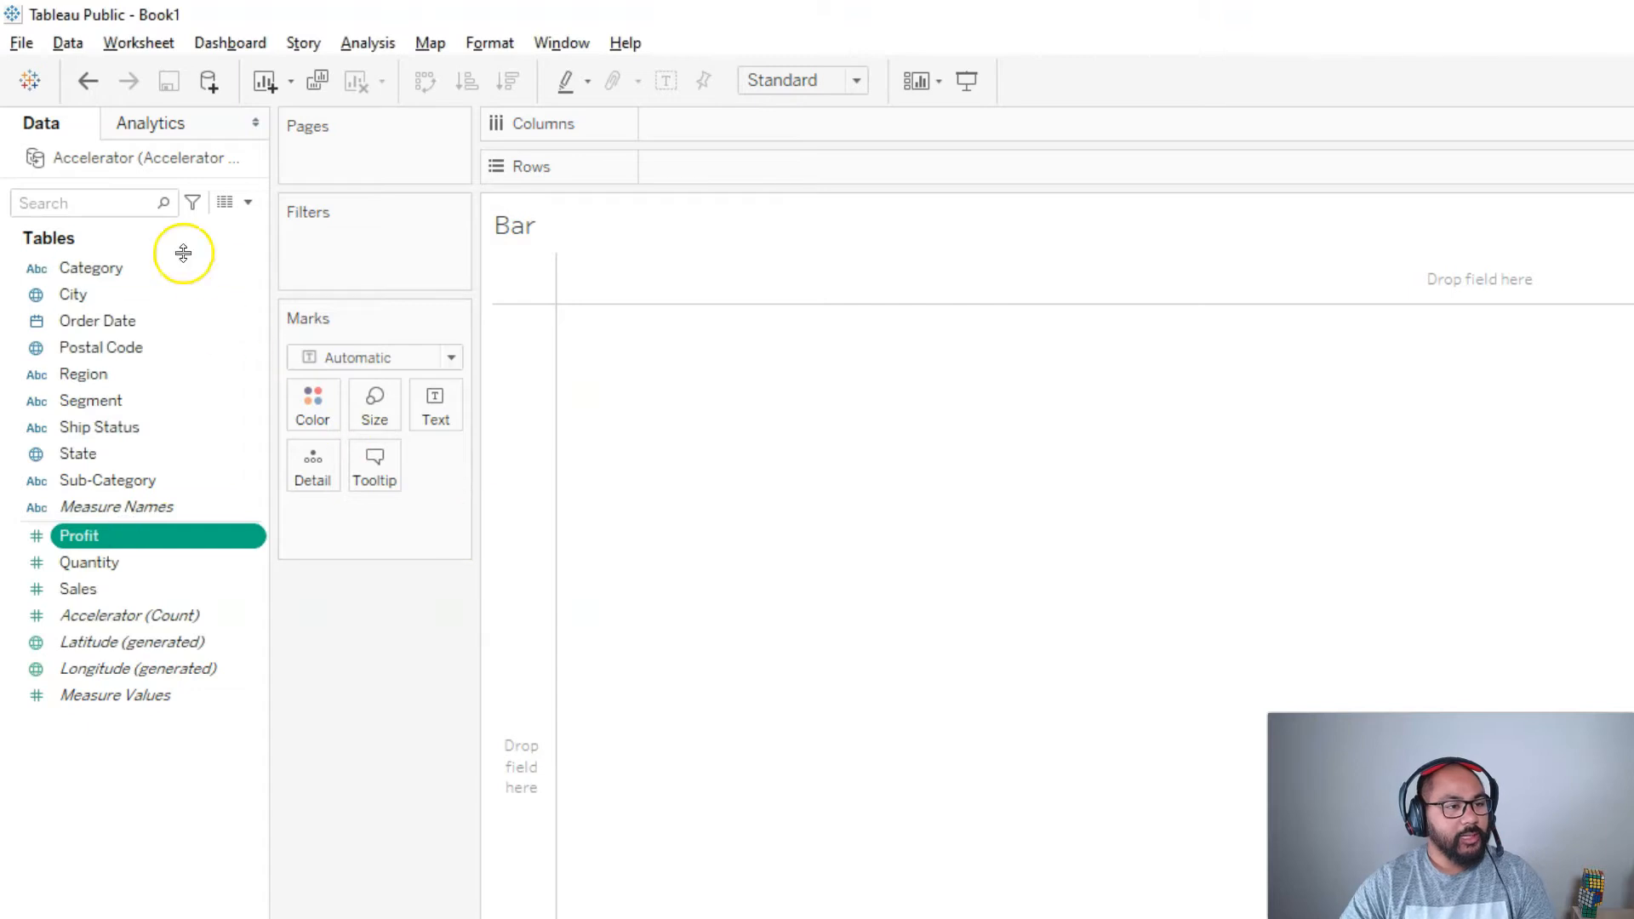
left_click(131, 482, "ctrl")
left_click(123, 277, "ctrl")
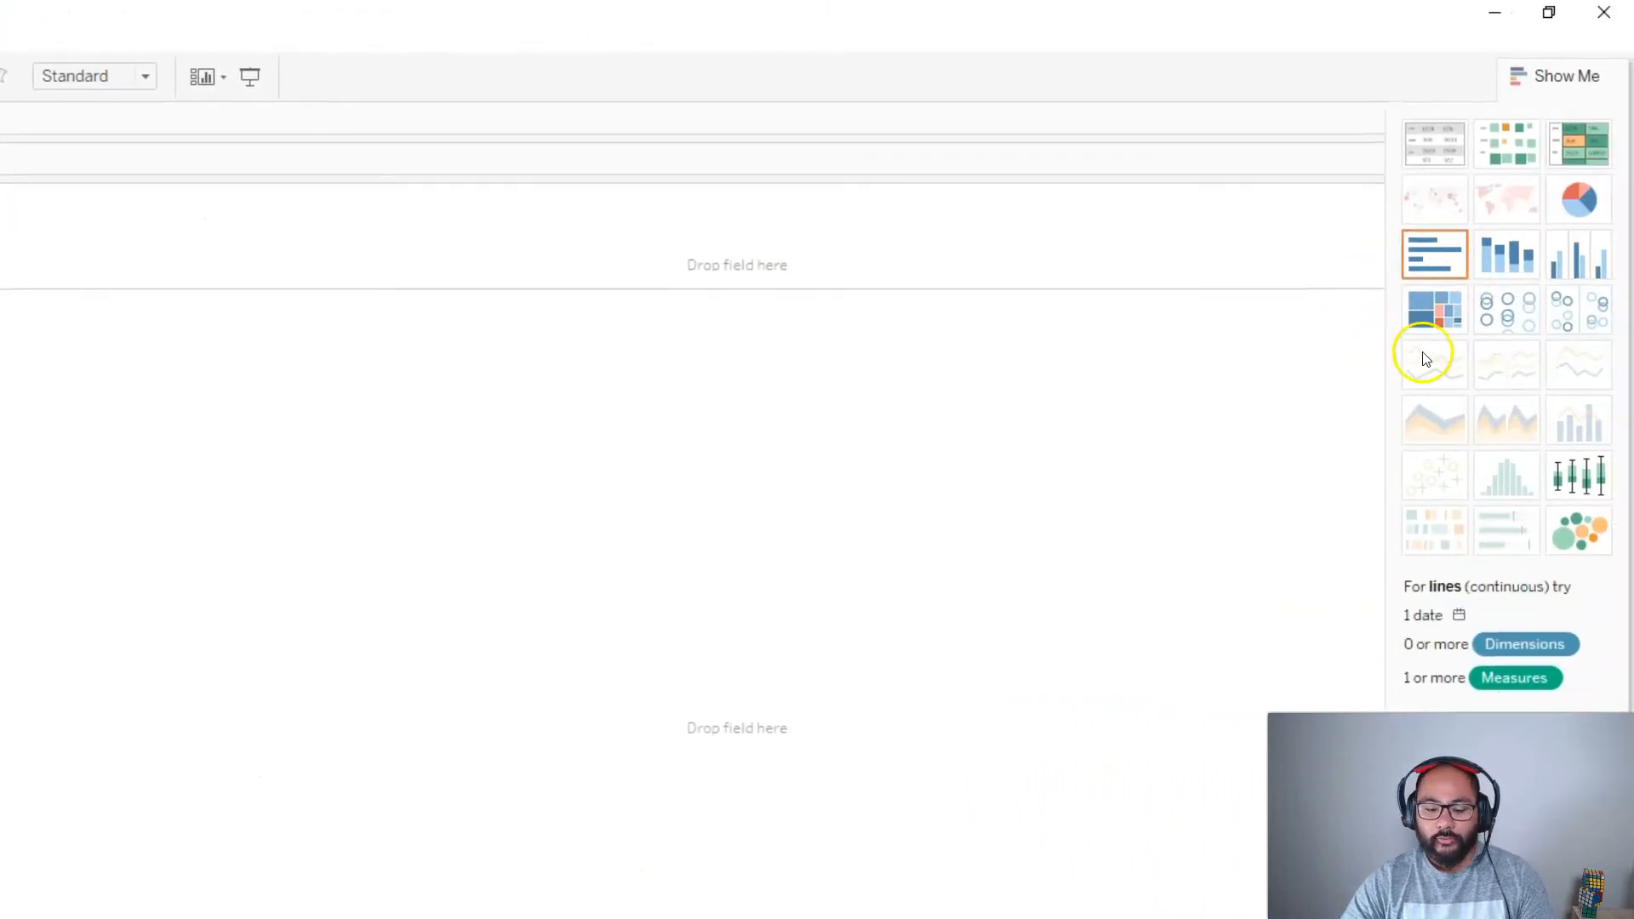
mouse_move(1475, 232)
left_mouse_down()
mouse_move(1464, 211)
mouse_move(1373, 263)
mouse_move(1470, 255)
left_mouse_up()
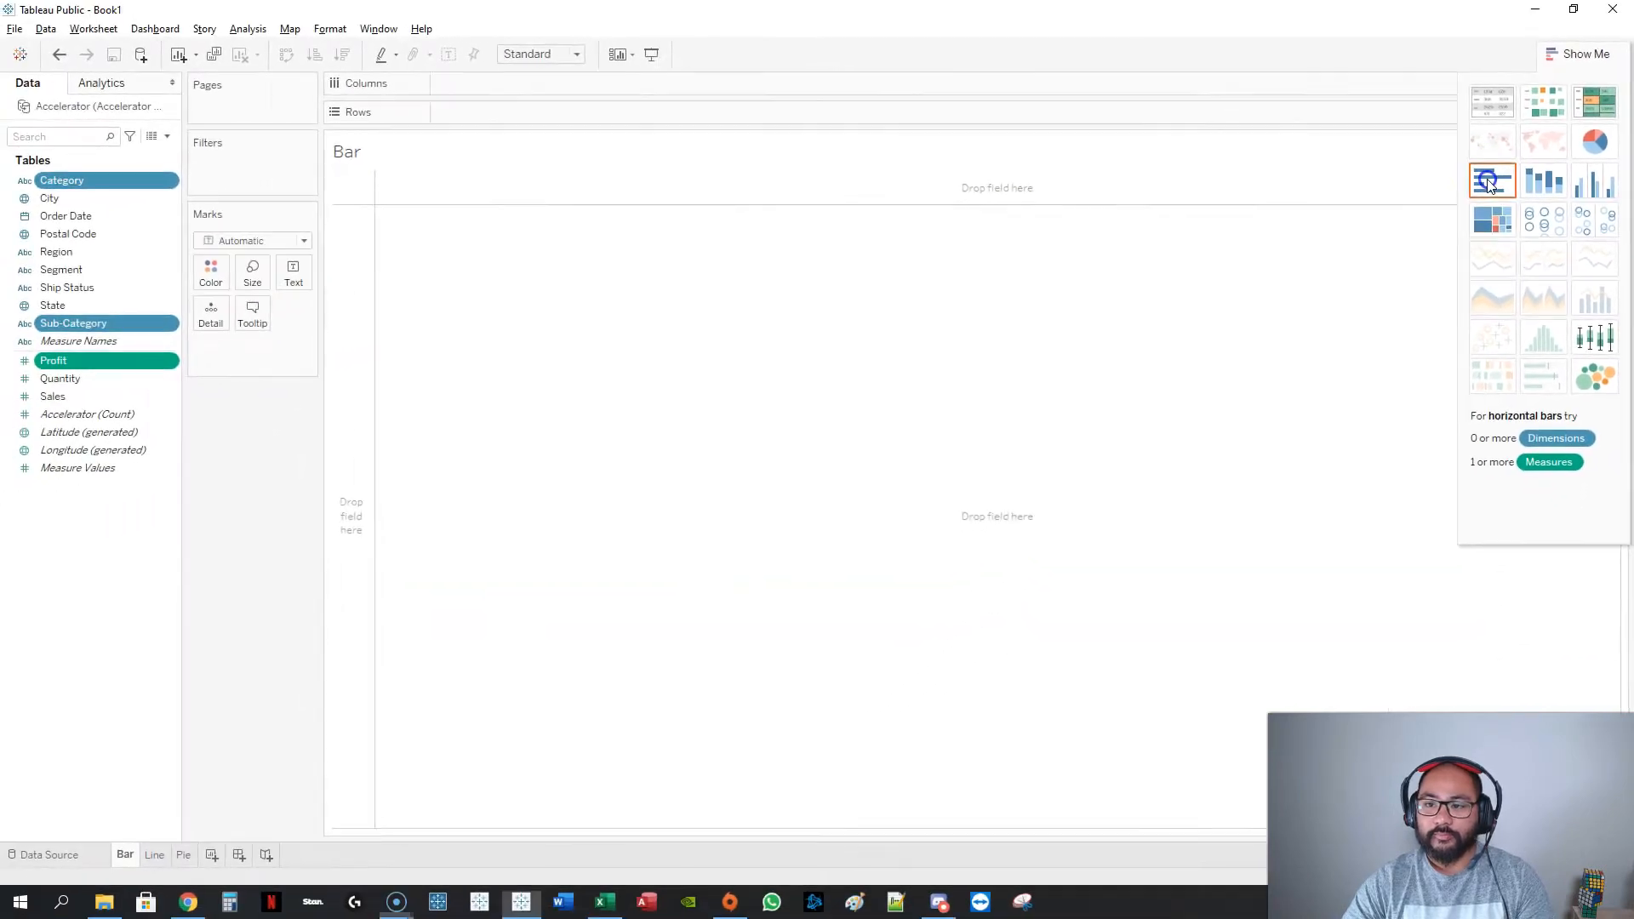
left_click(1488, 183)
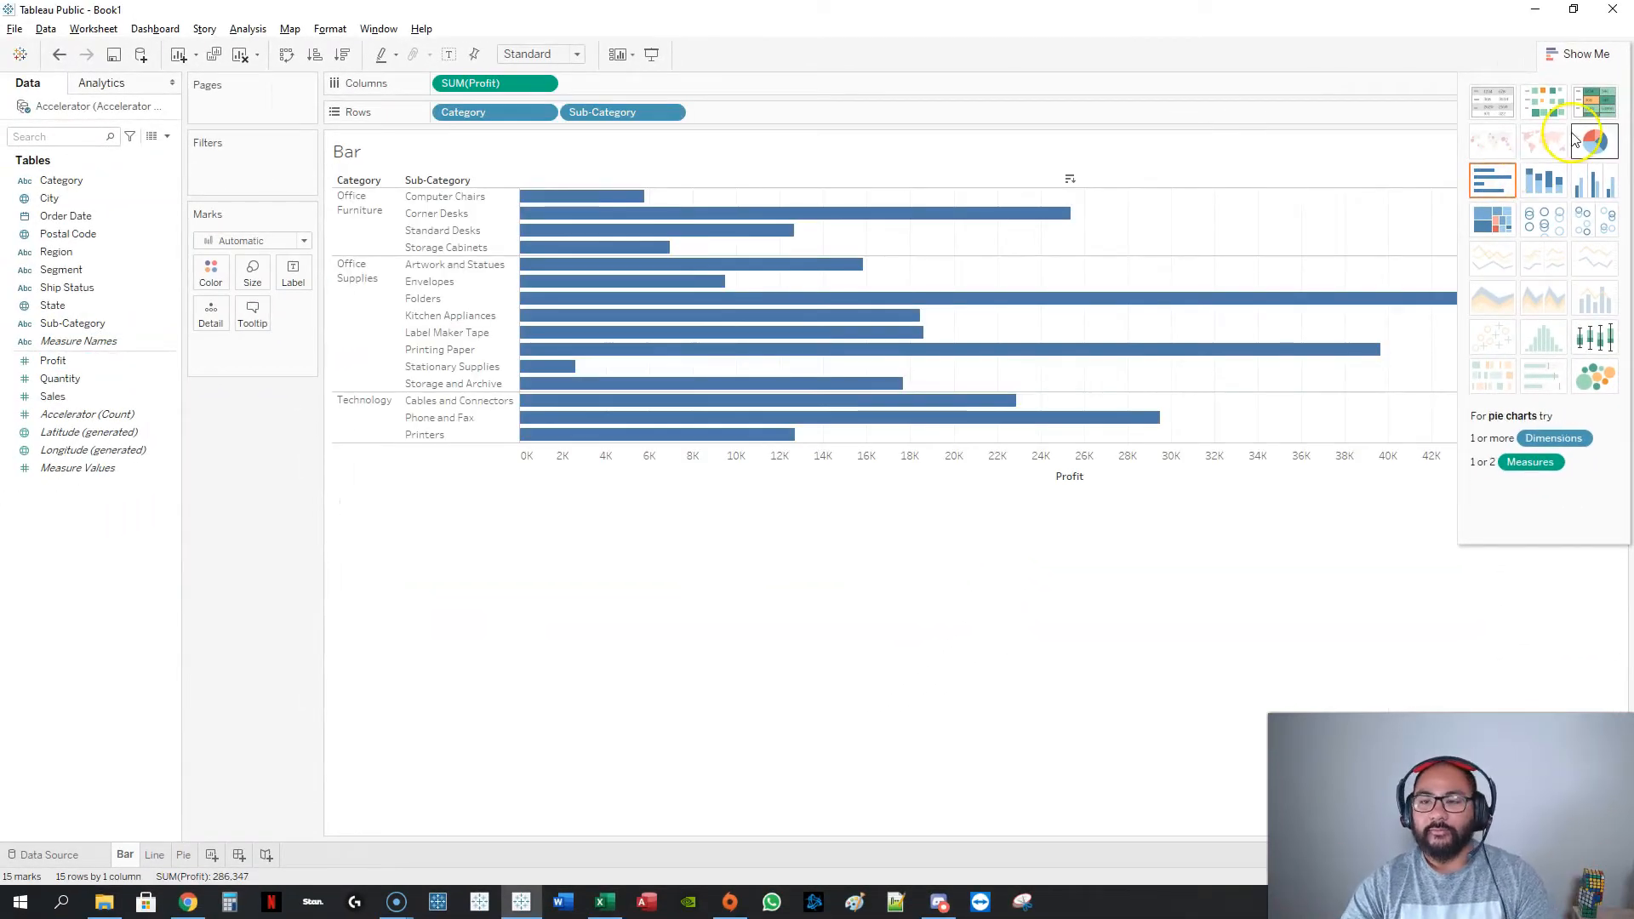
left_click(1580, 55)
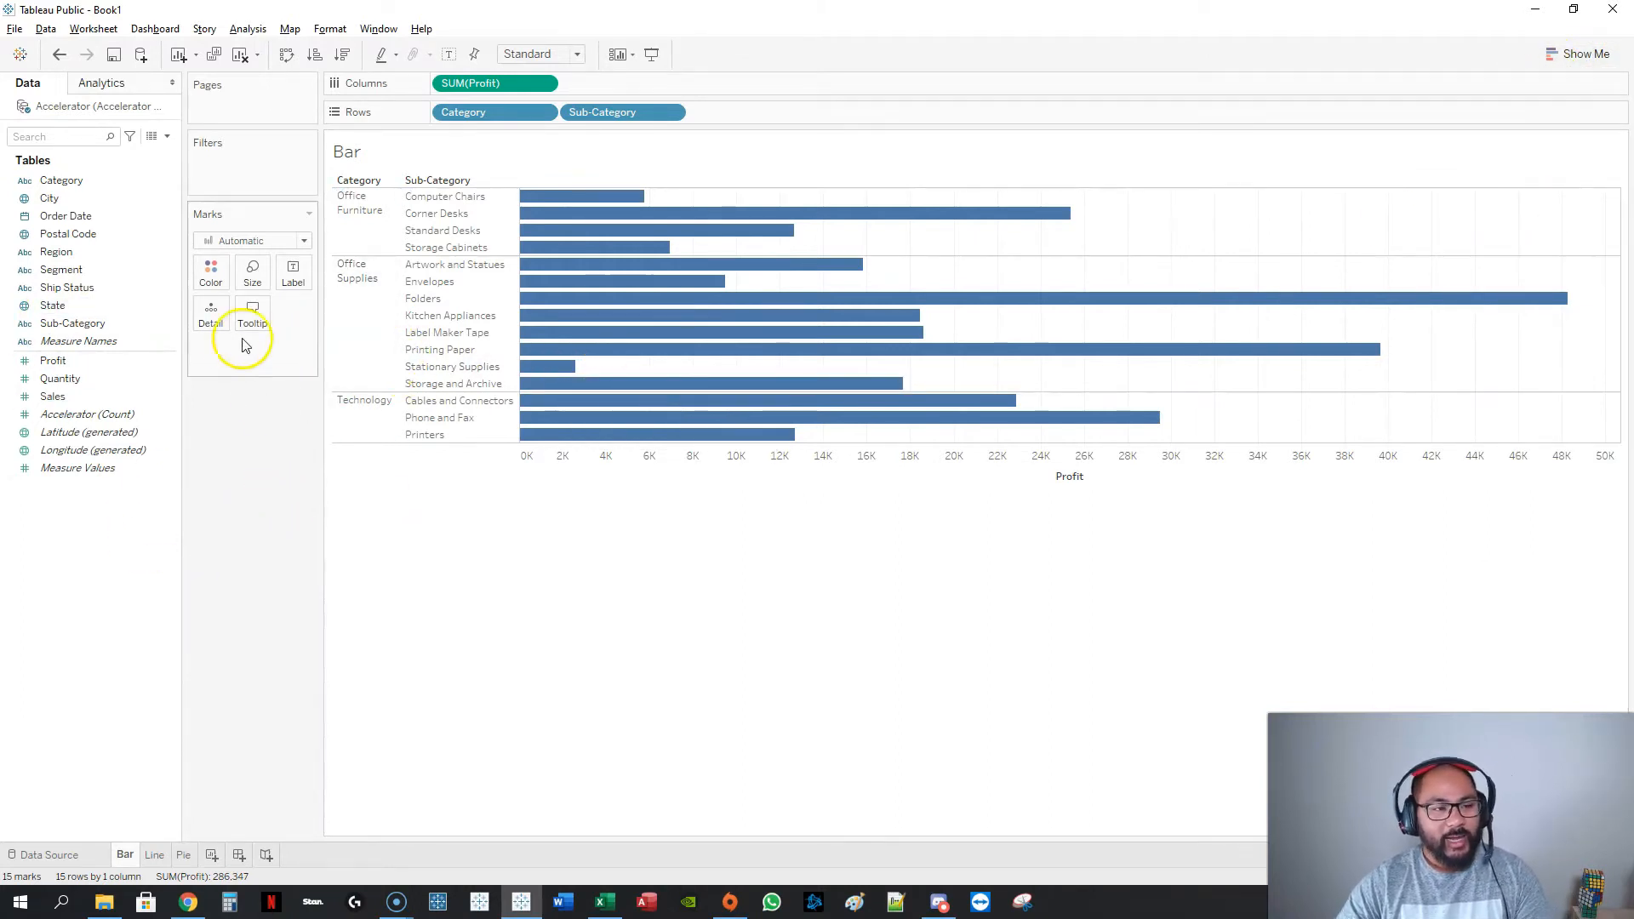
mouse_move(604, 220)
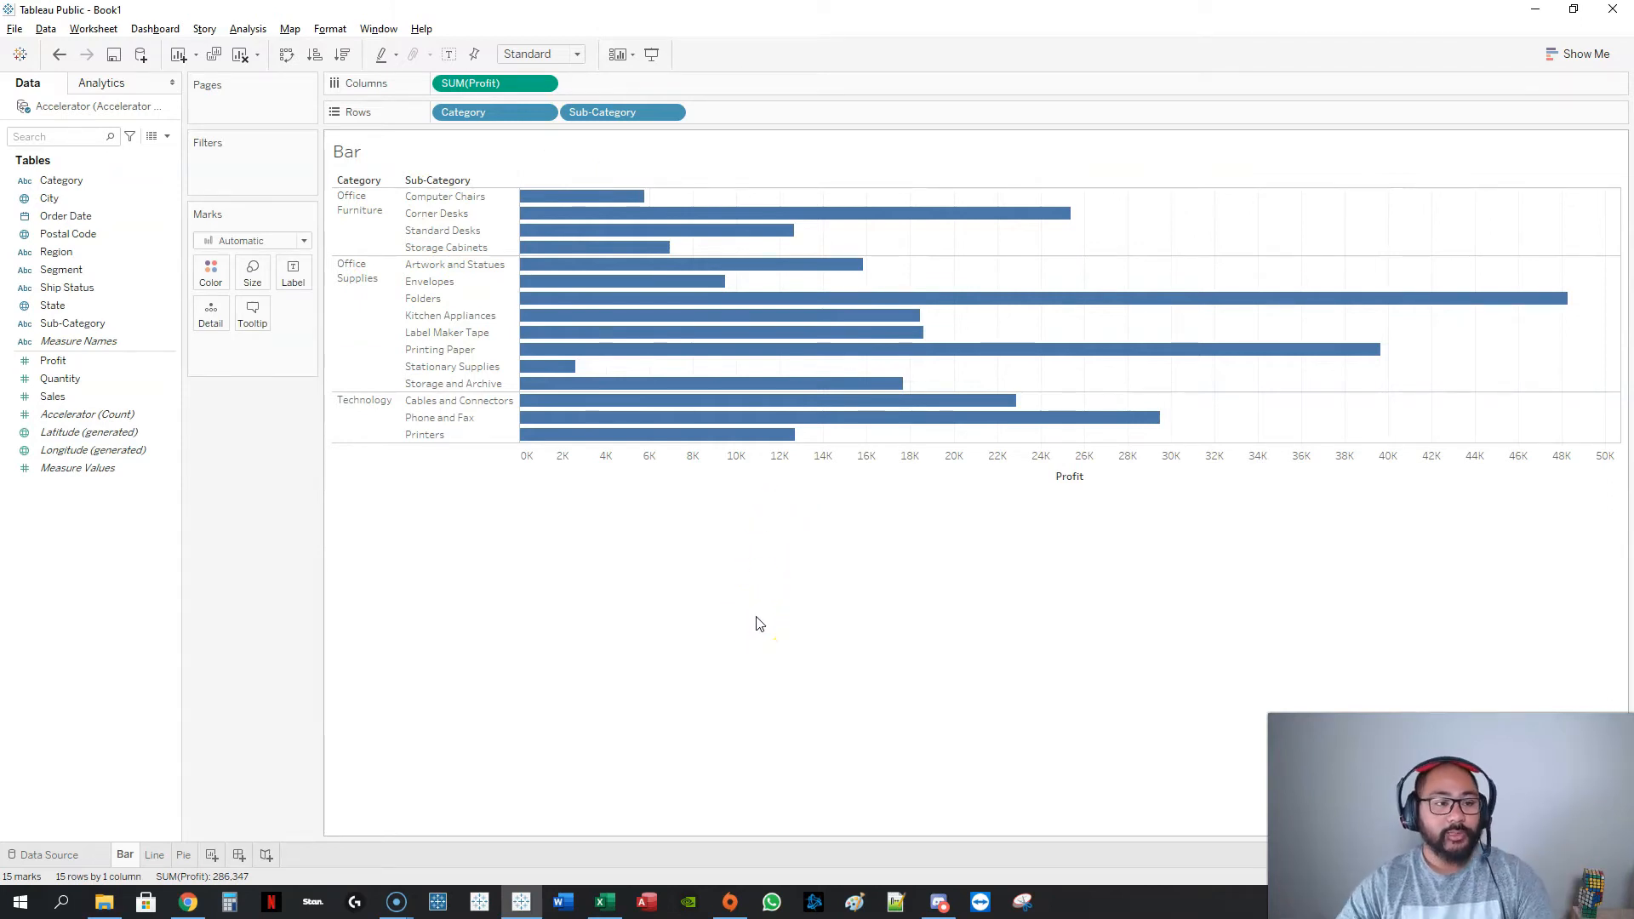
mouse_move(759, 420)
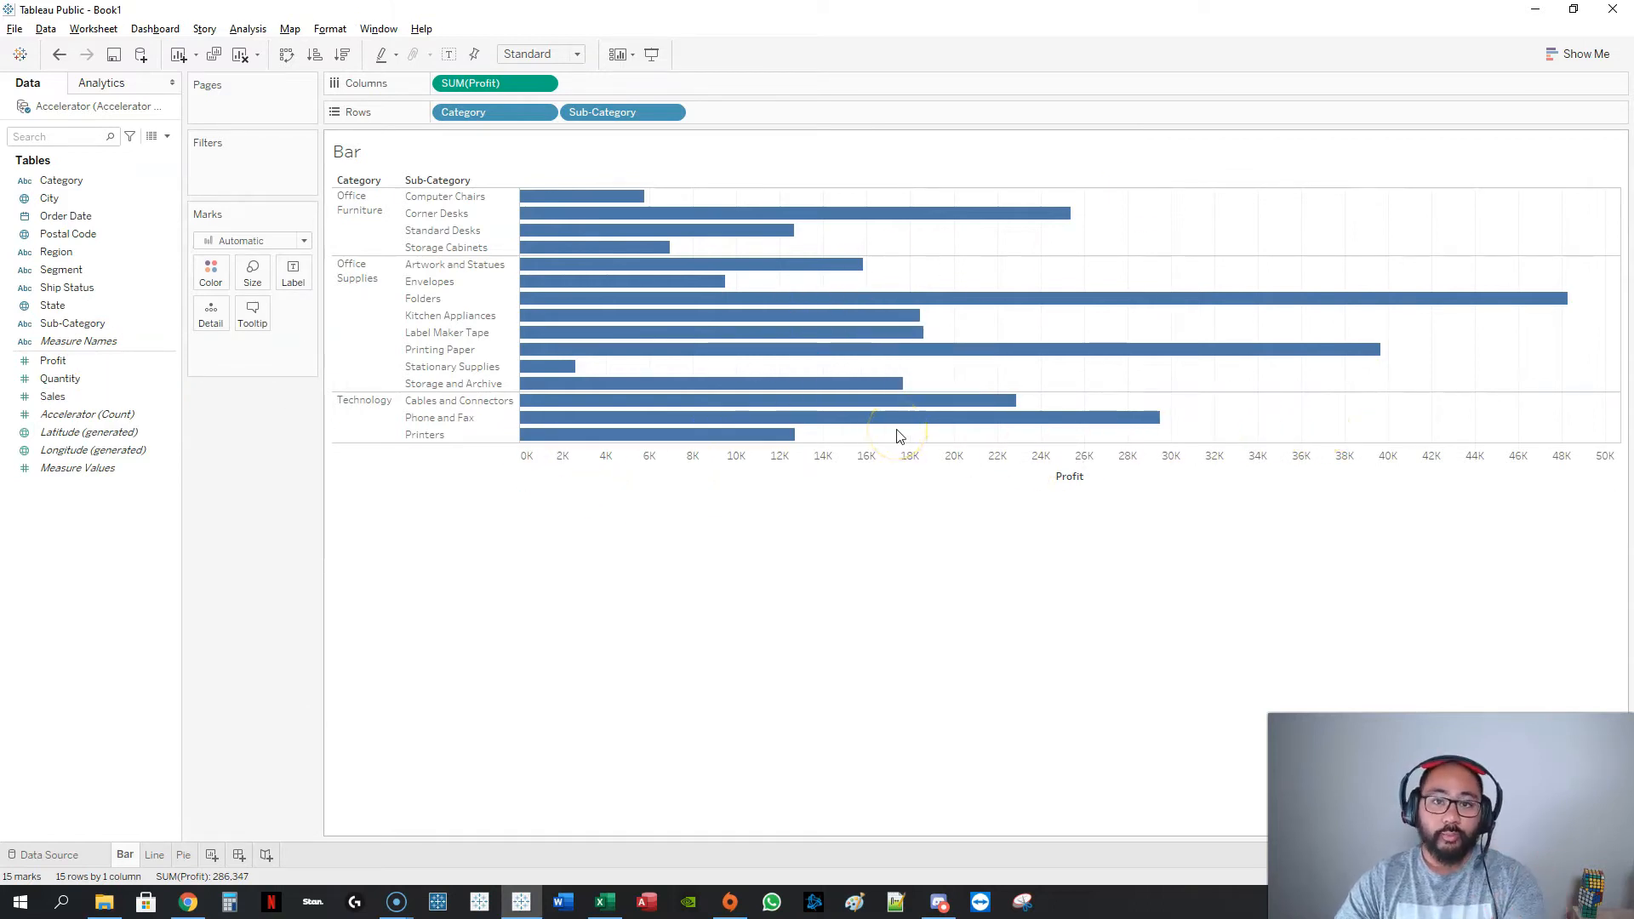
Color the bars by the Profit measure
left_click(69, 358)
mouse_move(80, 448)
left_mouse_down()
mouse_move(154, 447)
mouse_move(100, 471)
mouse_move(254, 387)
mouse_move(248, 412)
left_mouse_up()
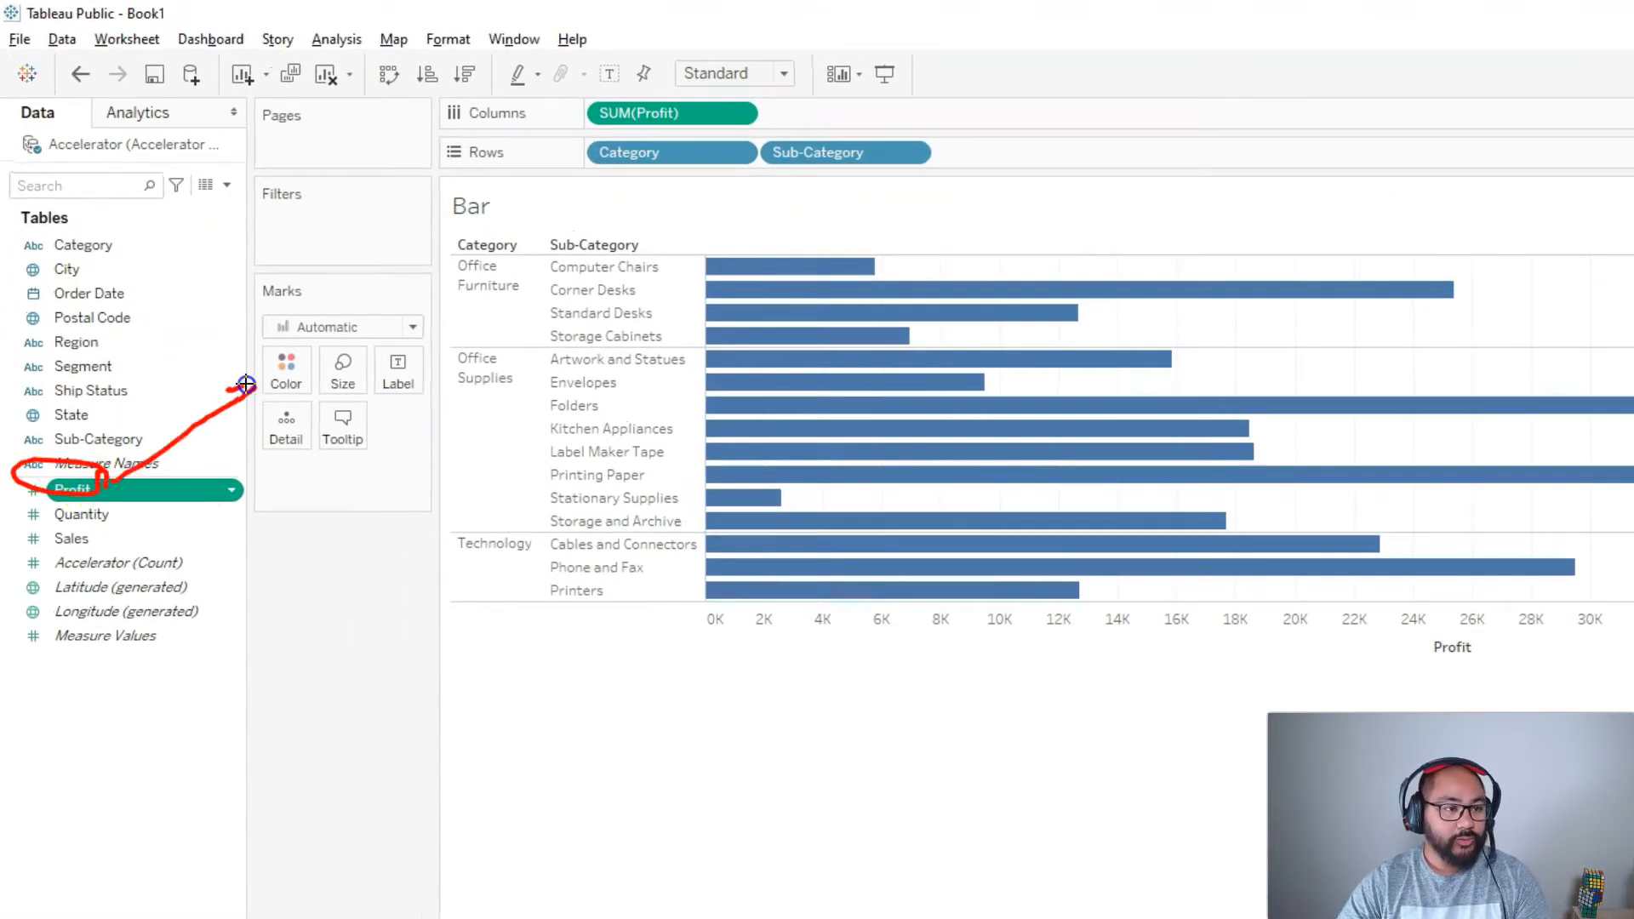
key("Escape")
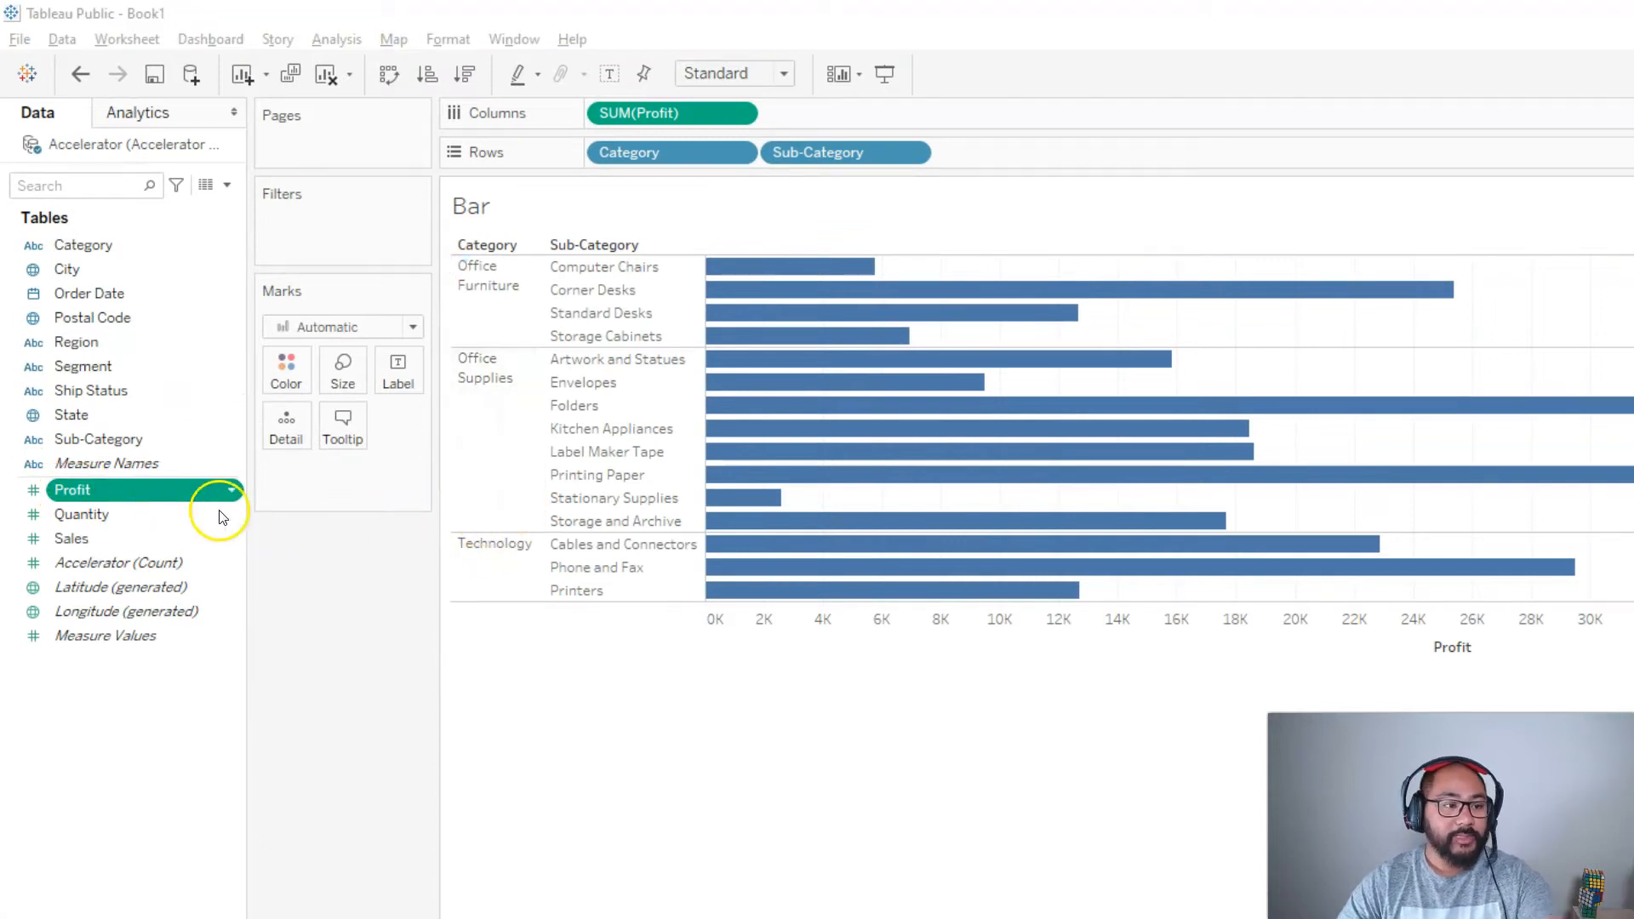
left_click_drag(102, 489, 288, 365)
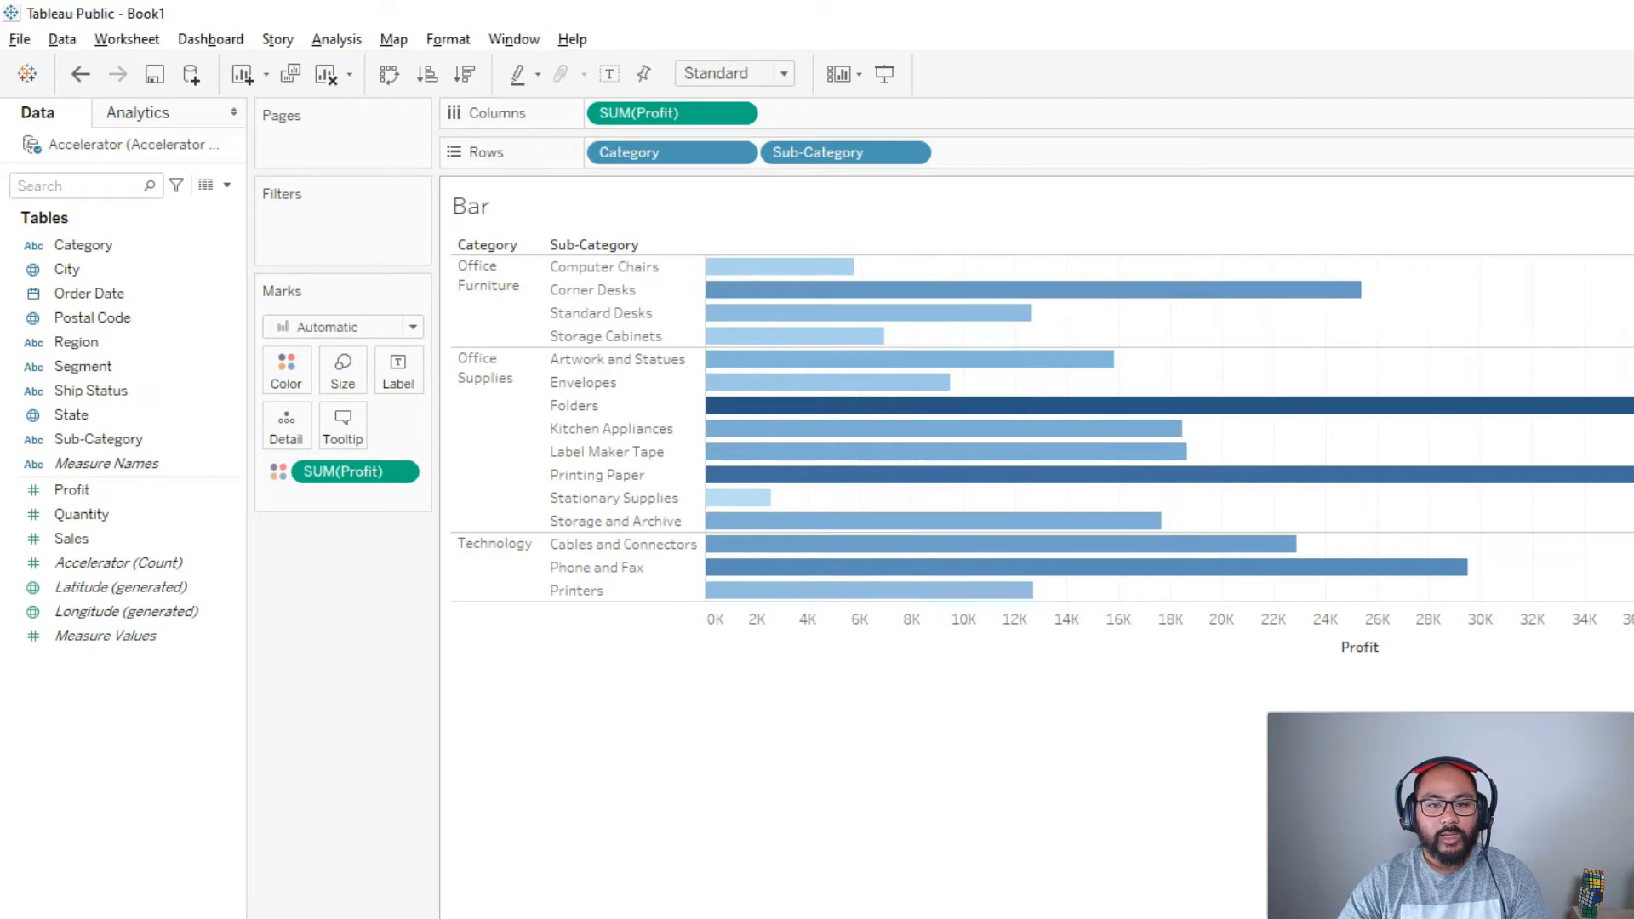
Examine the profit details of the Folders, Corner Desks, and Phone and Fax bars
mouse_move(1485, 409)
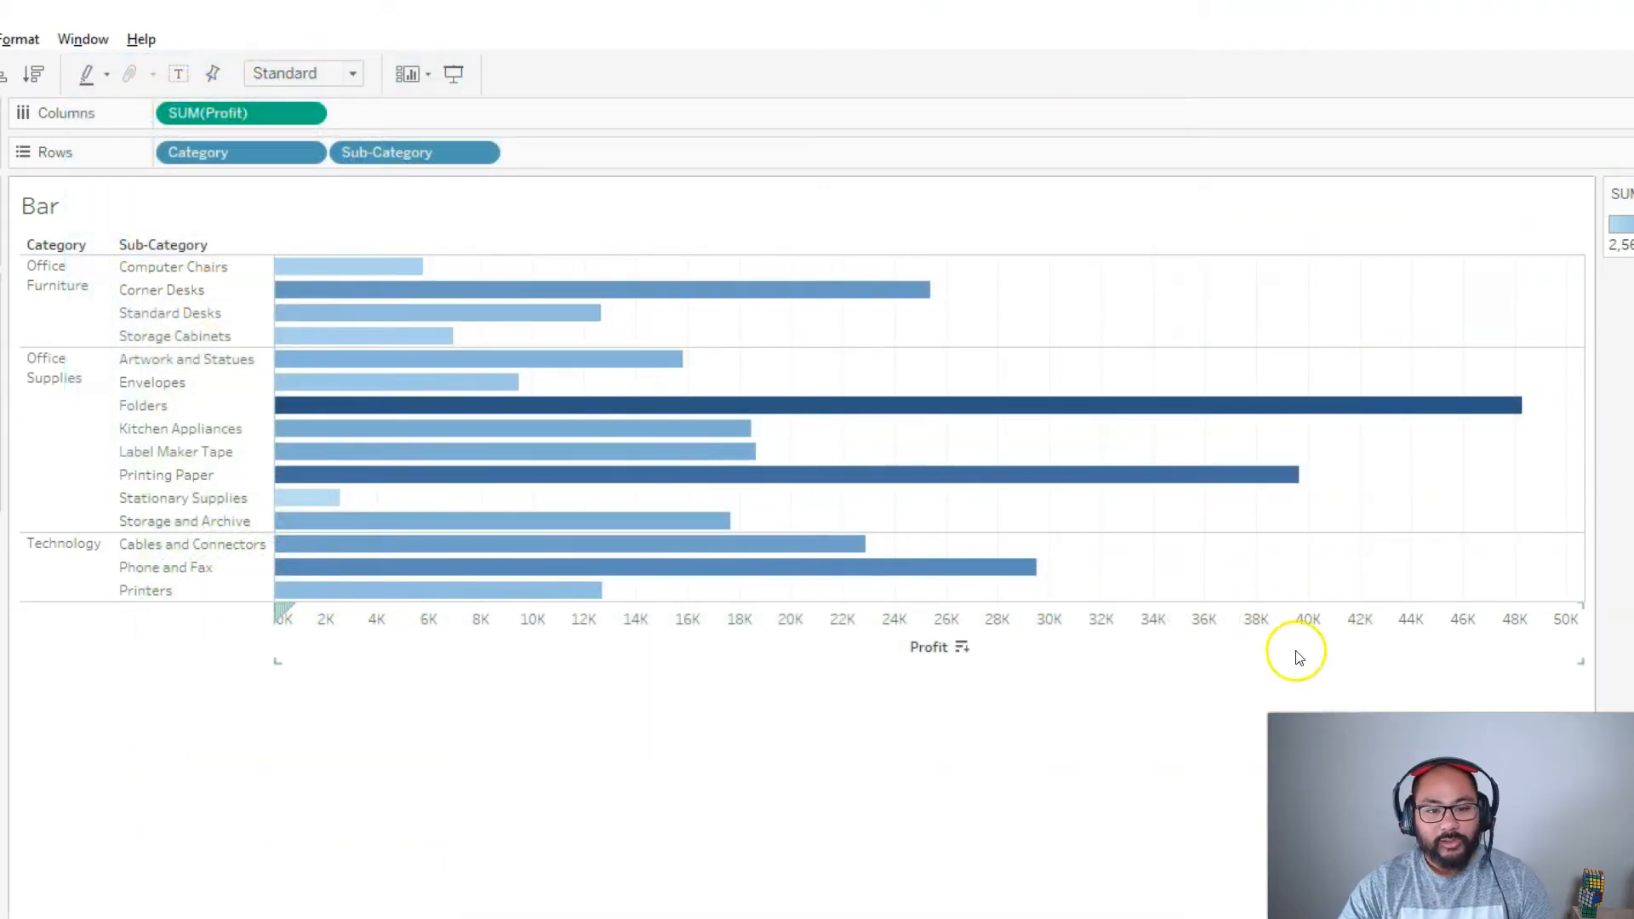
mouse_move(464, 296)
mouse_move(667, 566)
mouse_move(1160, 415)
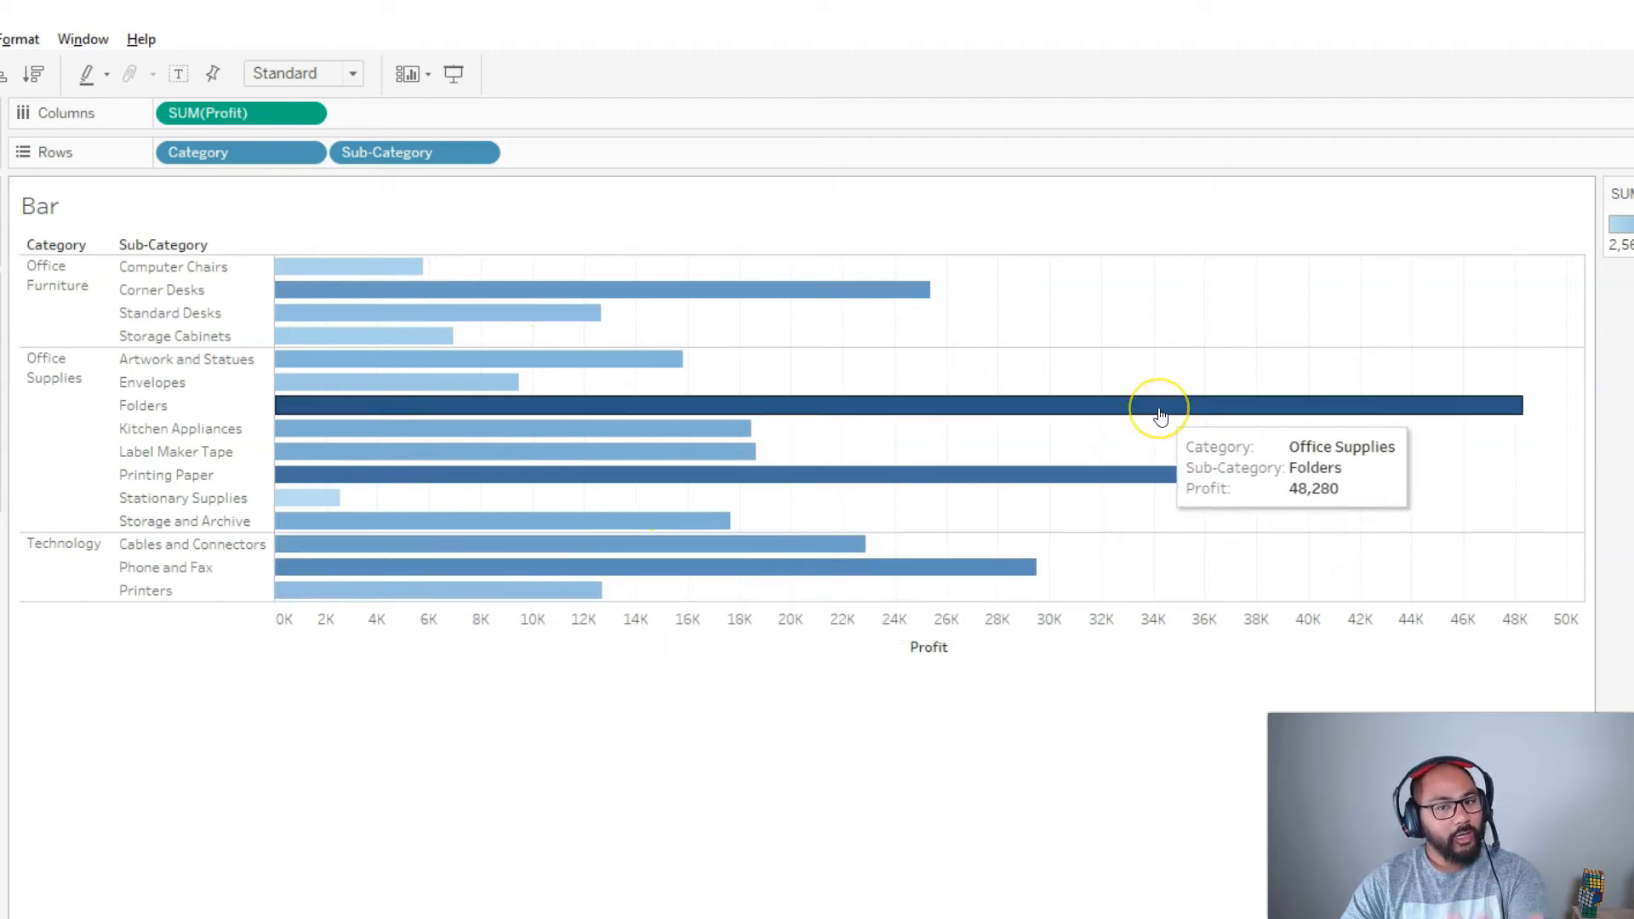
left_click(1113, 429)
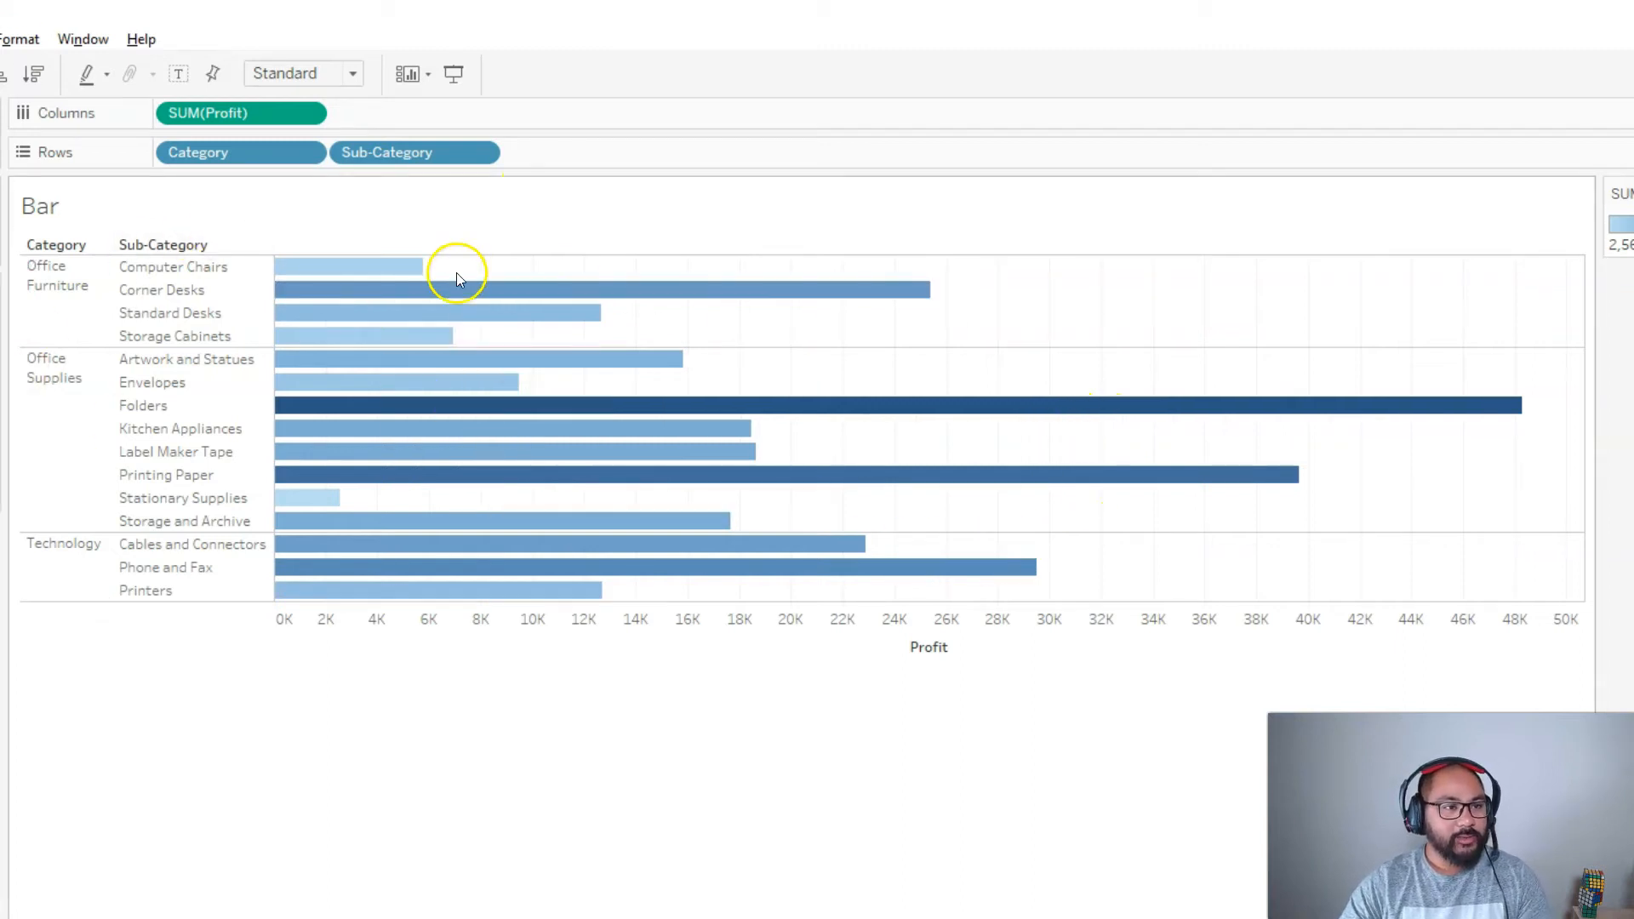
left_click_drag(64, 313, 67, 368)
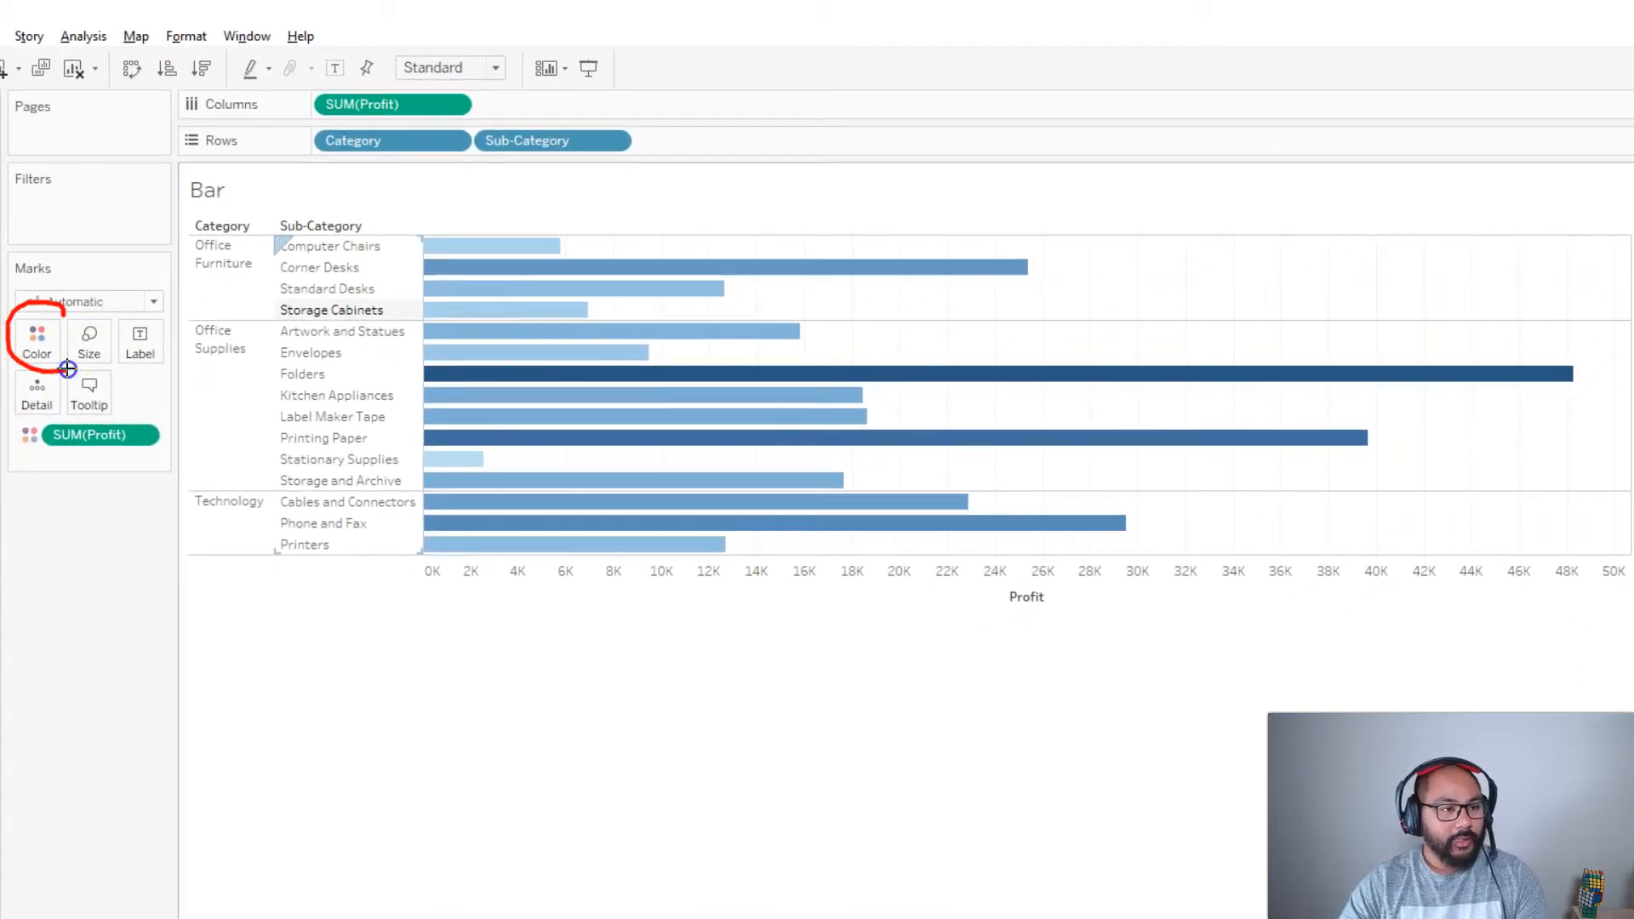
Apply the Red-Green Diverging palette to the Profit colors and move the color settings window clear of the bars
key("Escape")
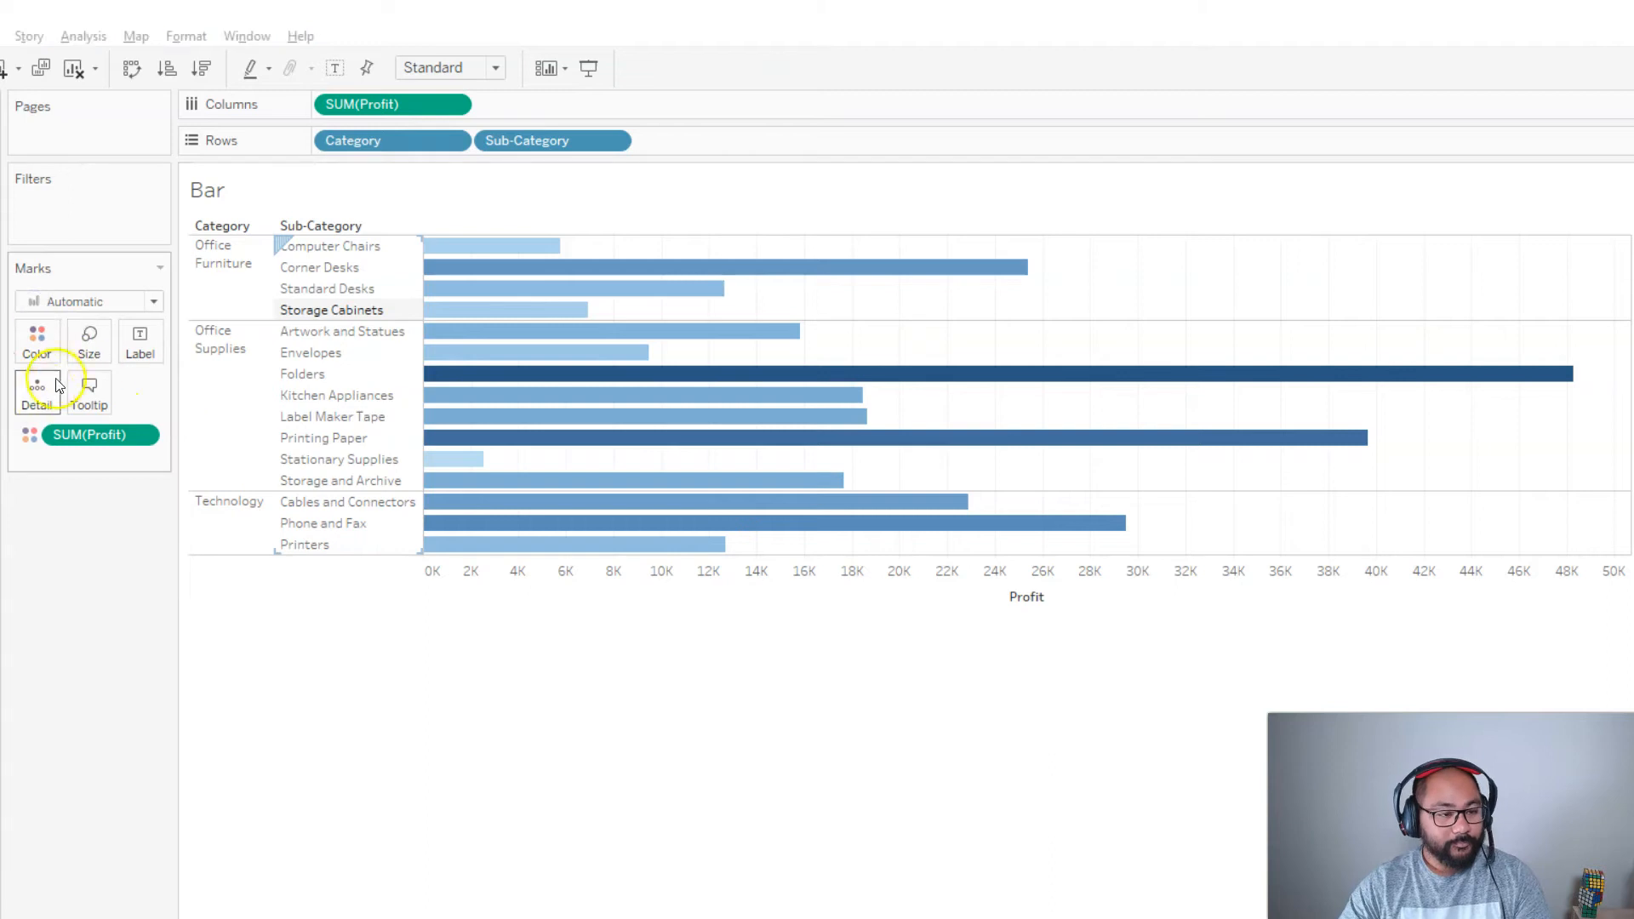
left_click(36, 340)
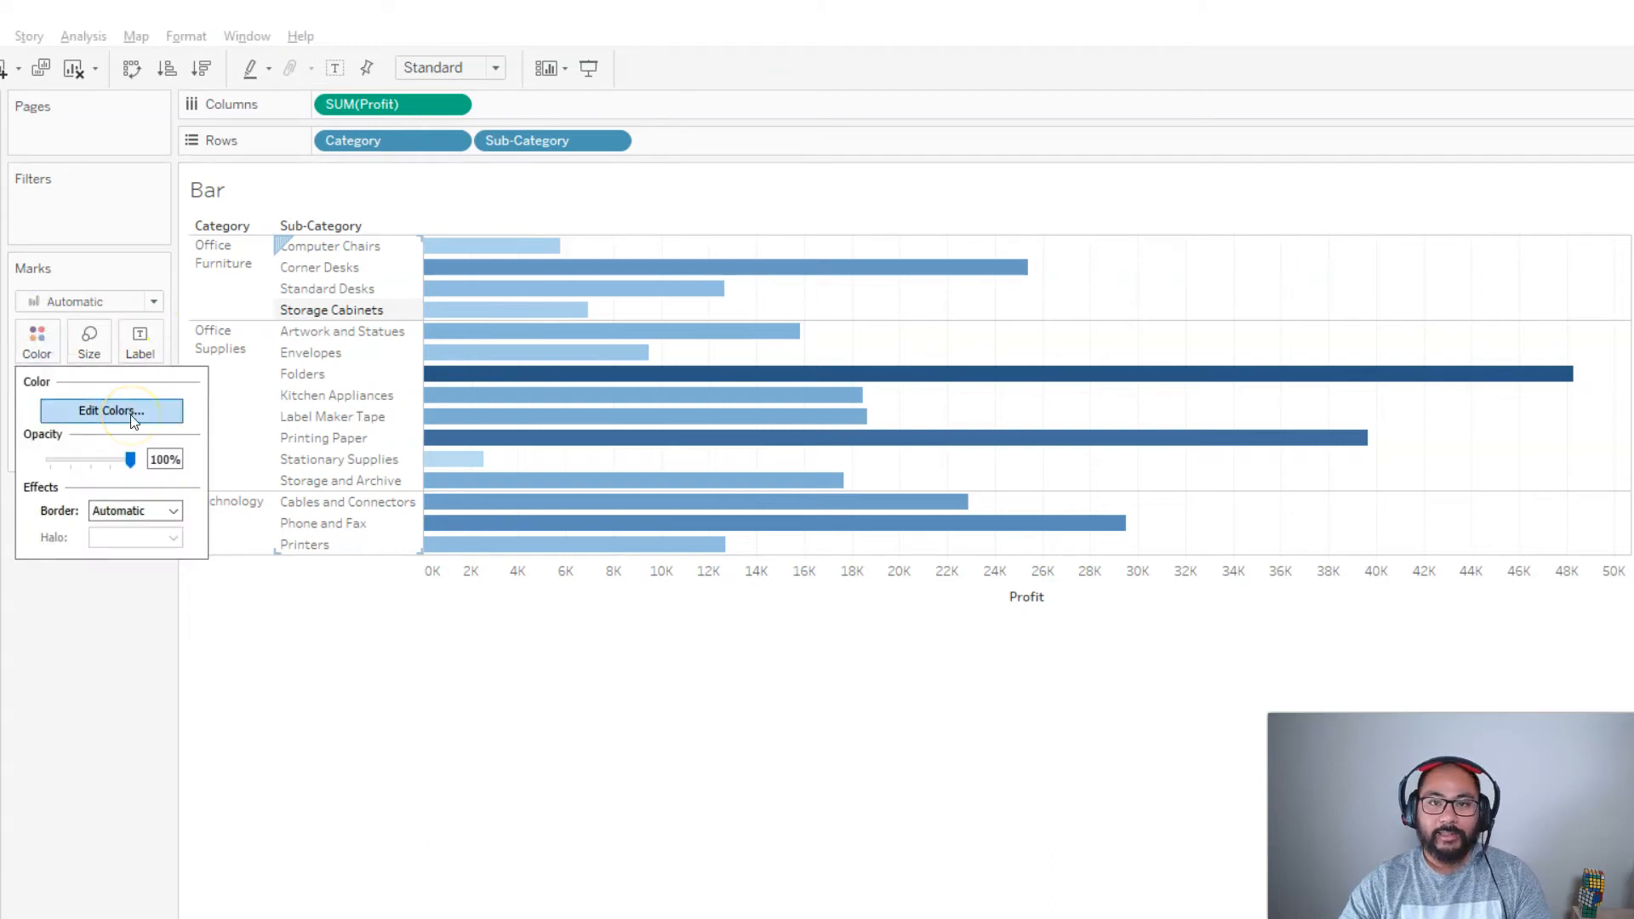
left_click(132, 414)
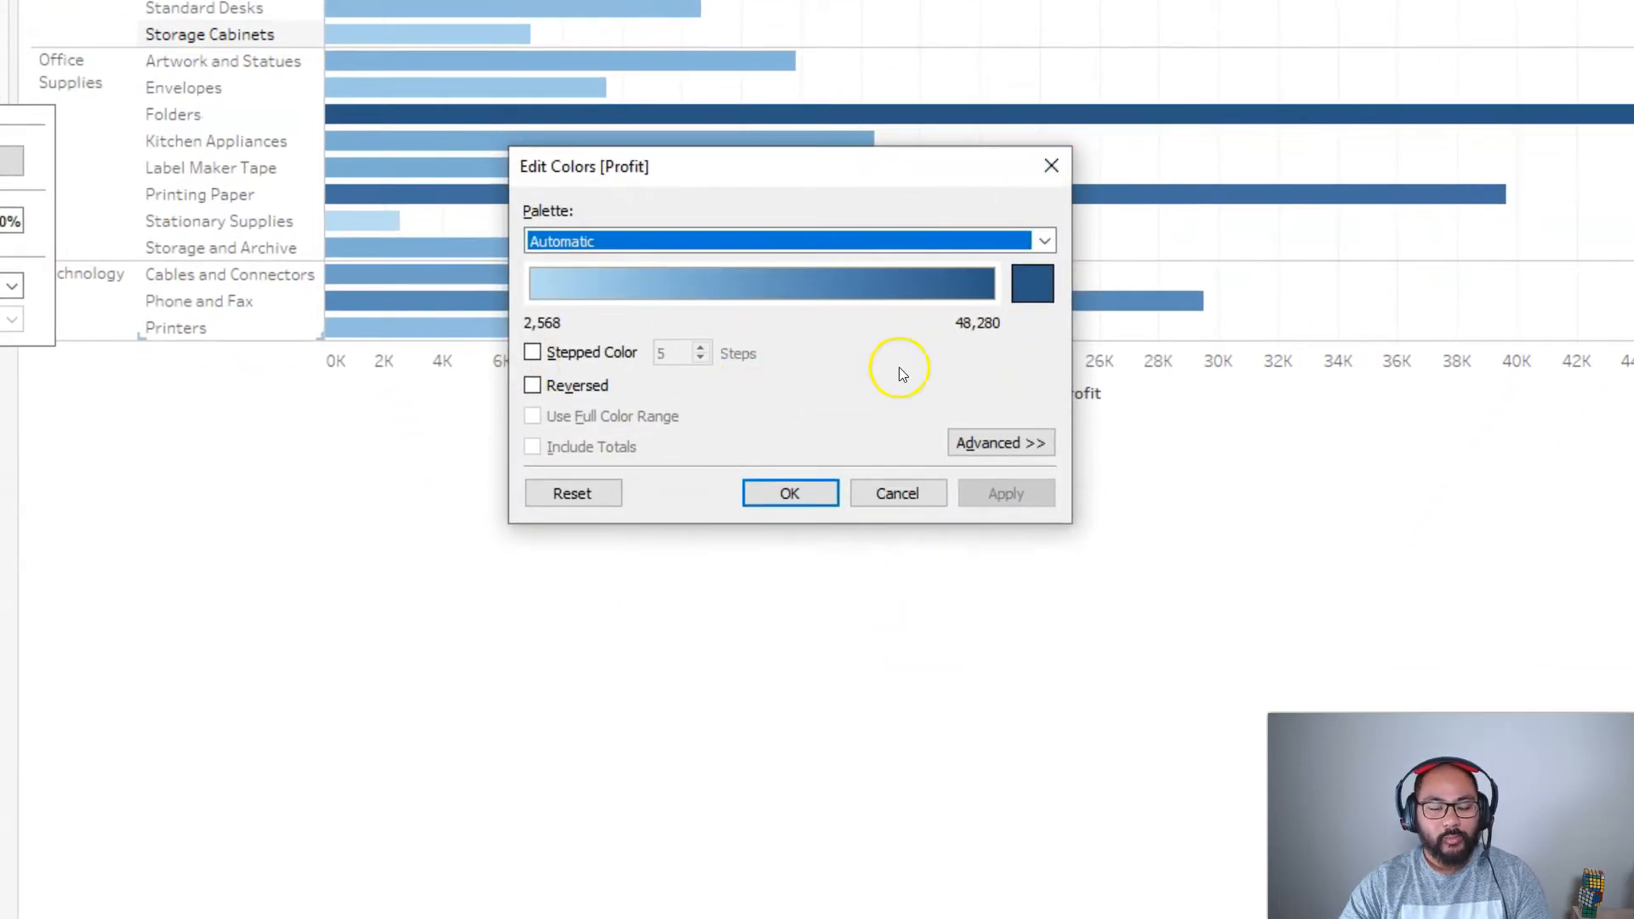
left_click(1043, 242)
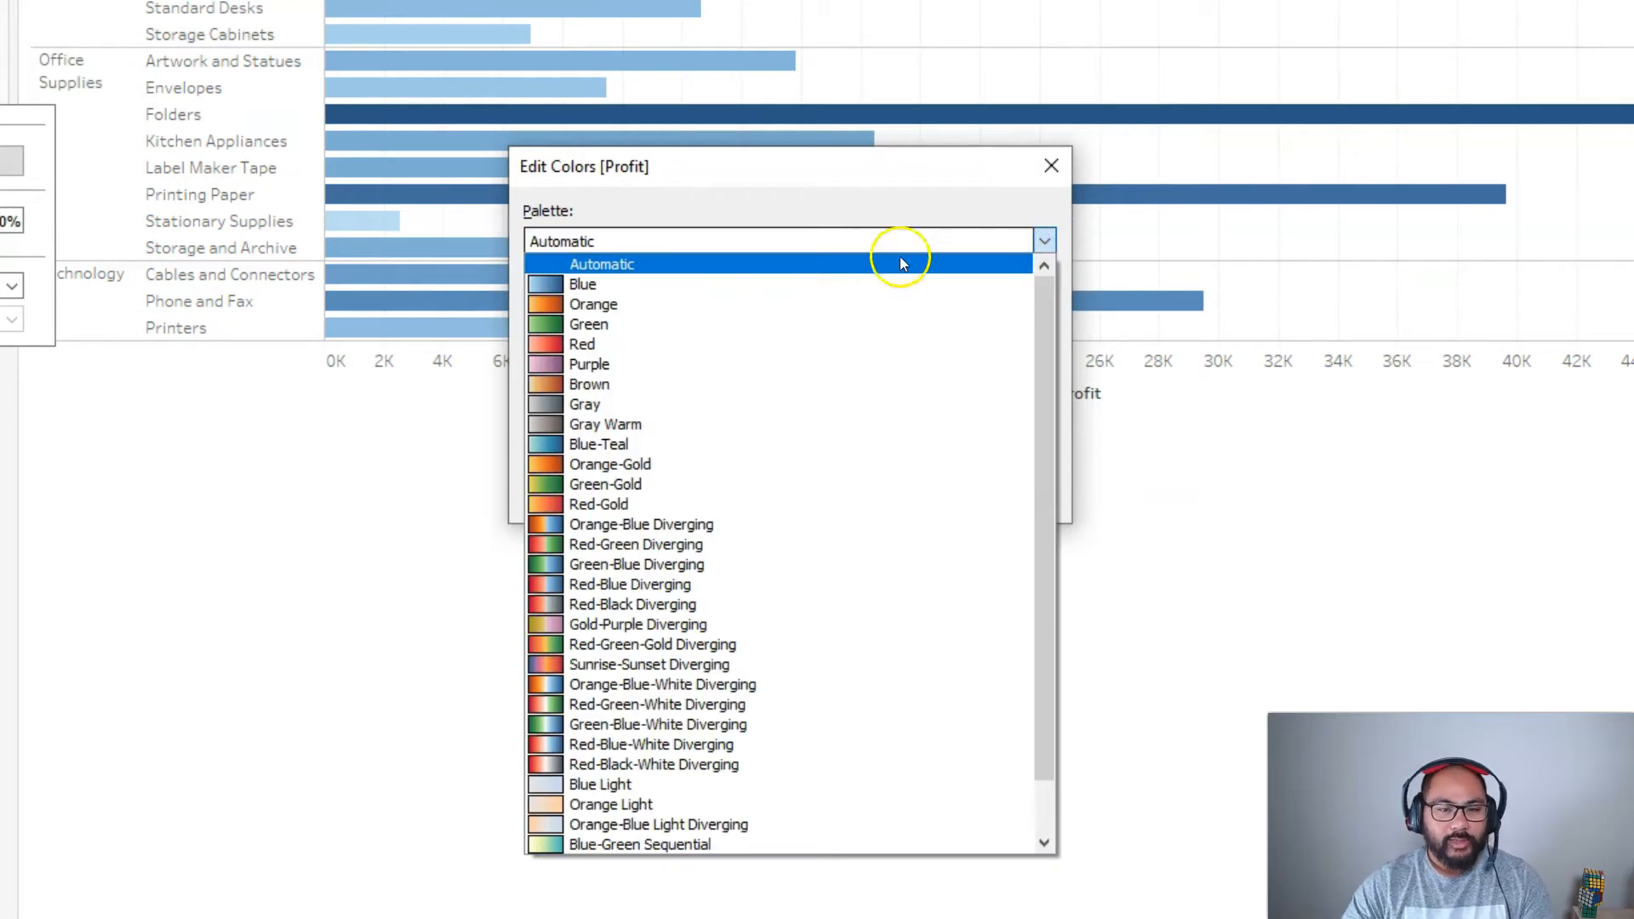
left_click(901, 247)
left_click(1009, 240)
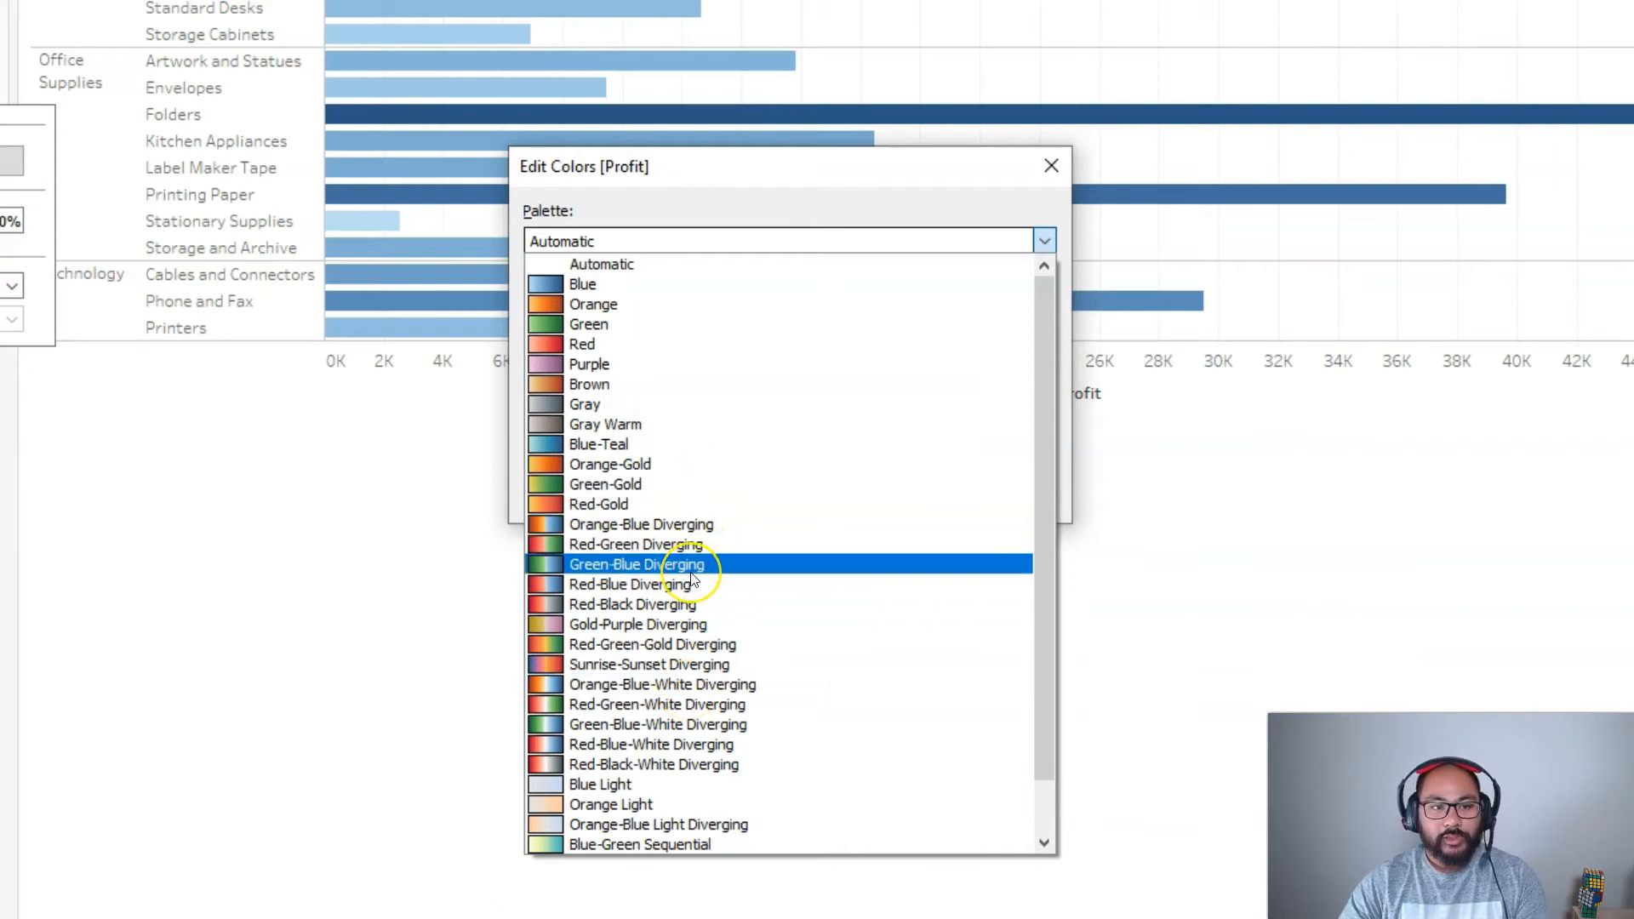
left_click(662, 545)
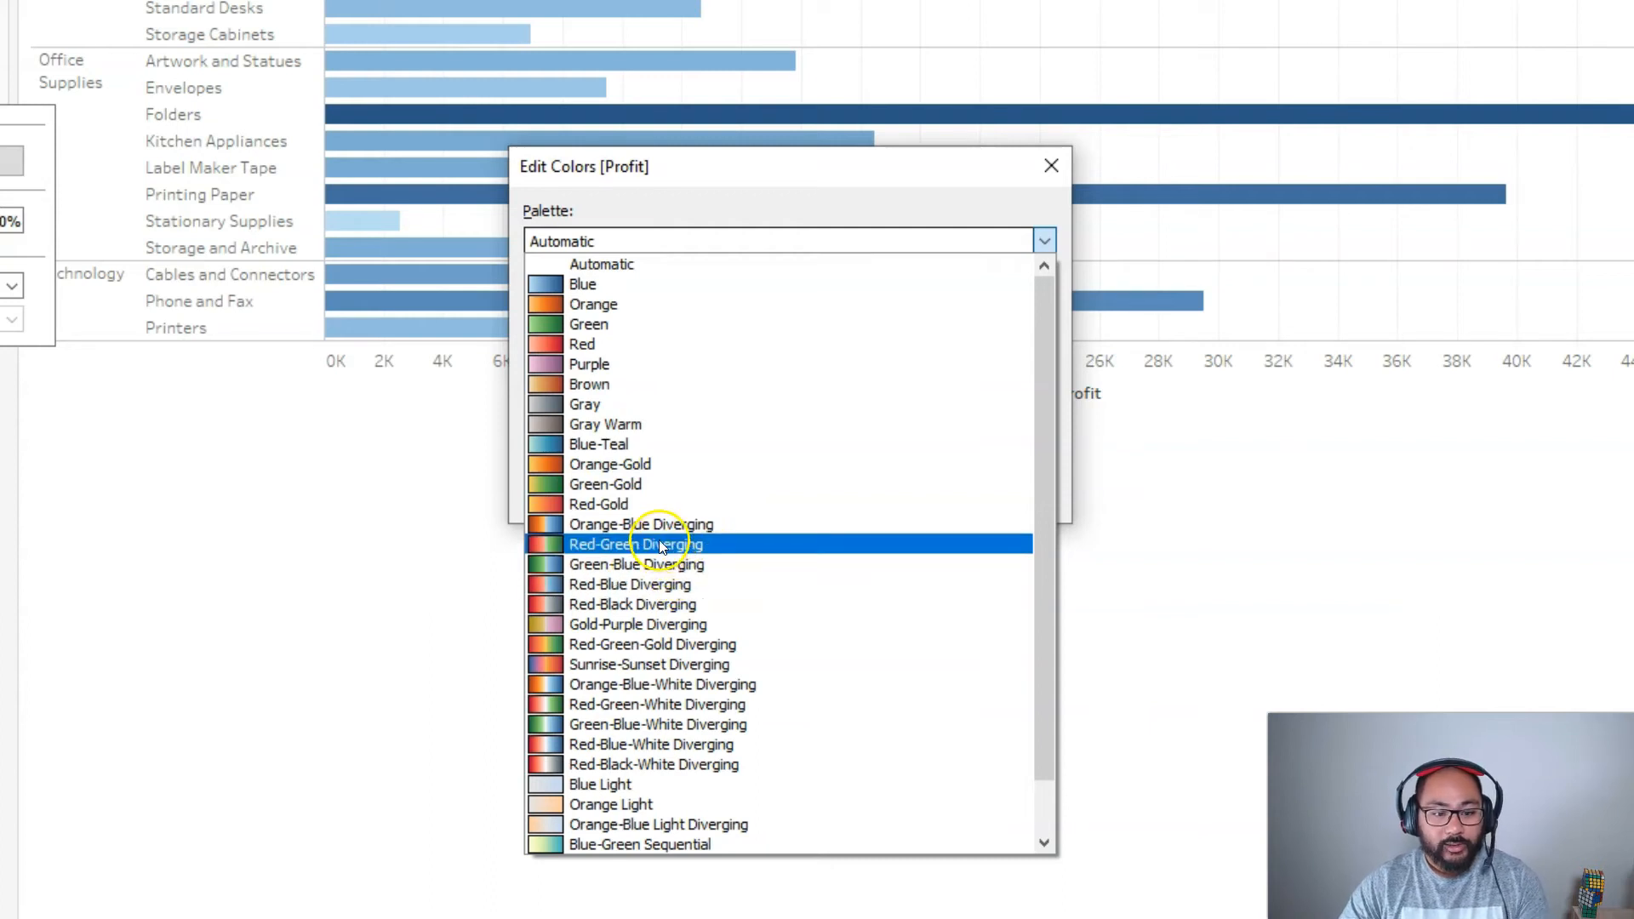
left_click(616, 546)
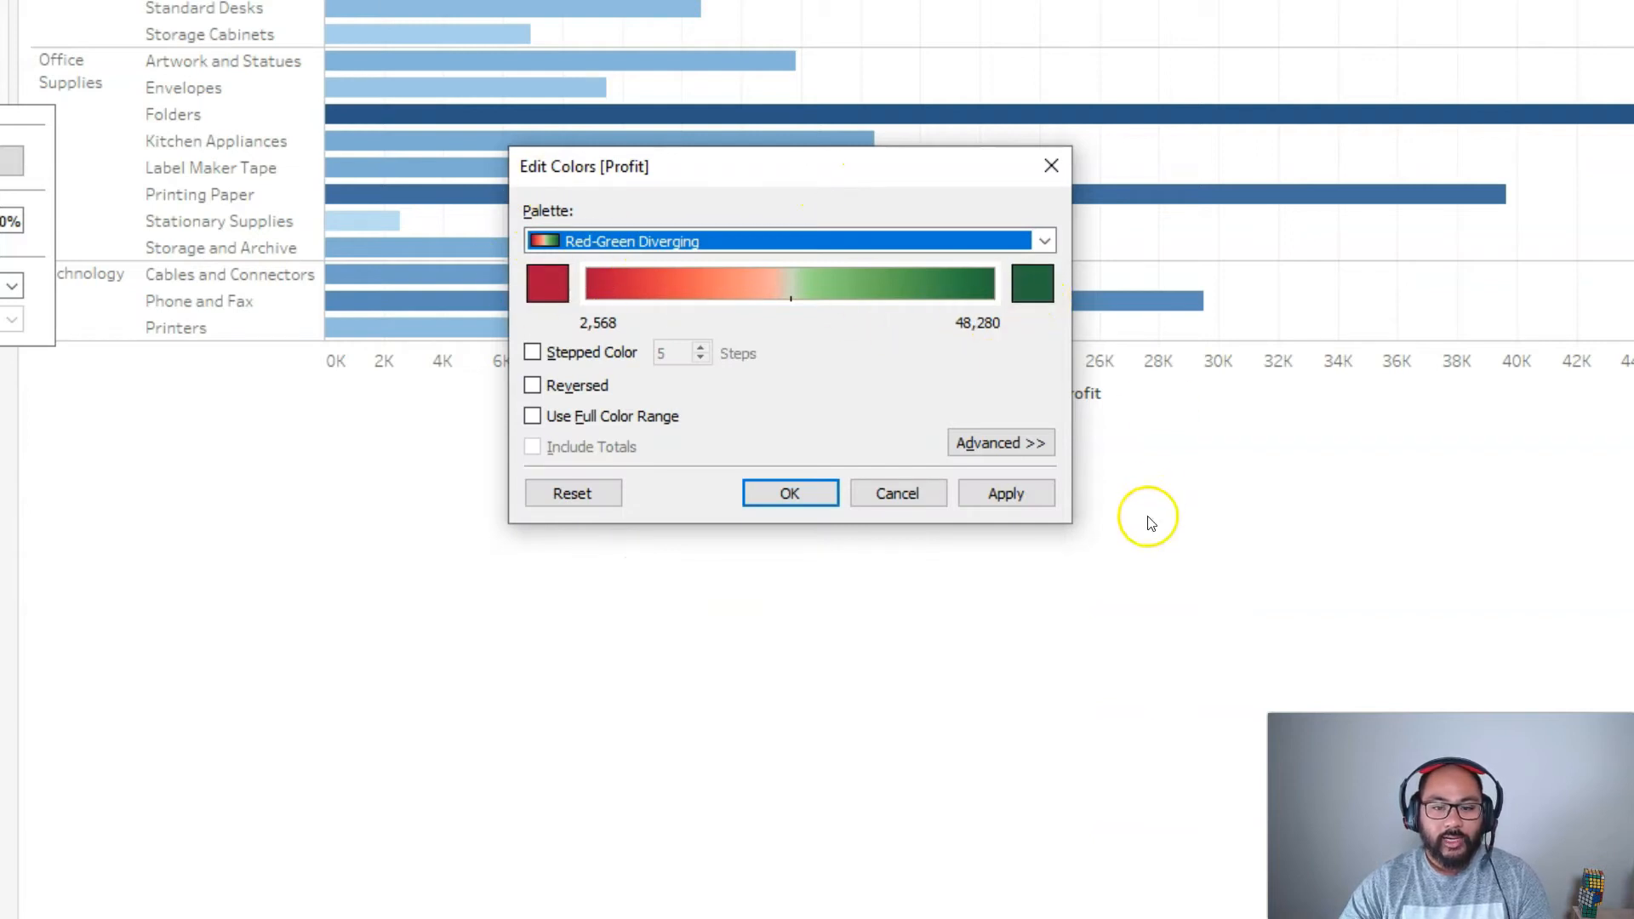
left_click(1006, 495)
left_click_drag(845, 174, 1261, 315)
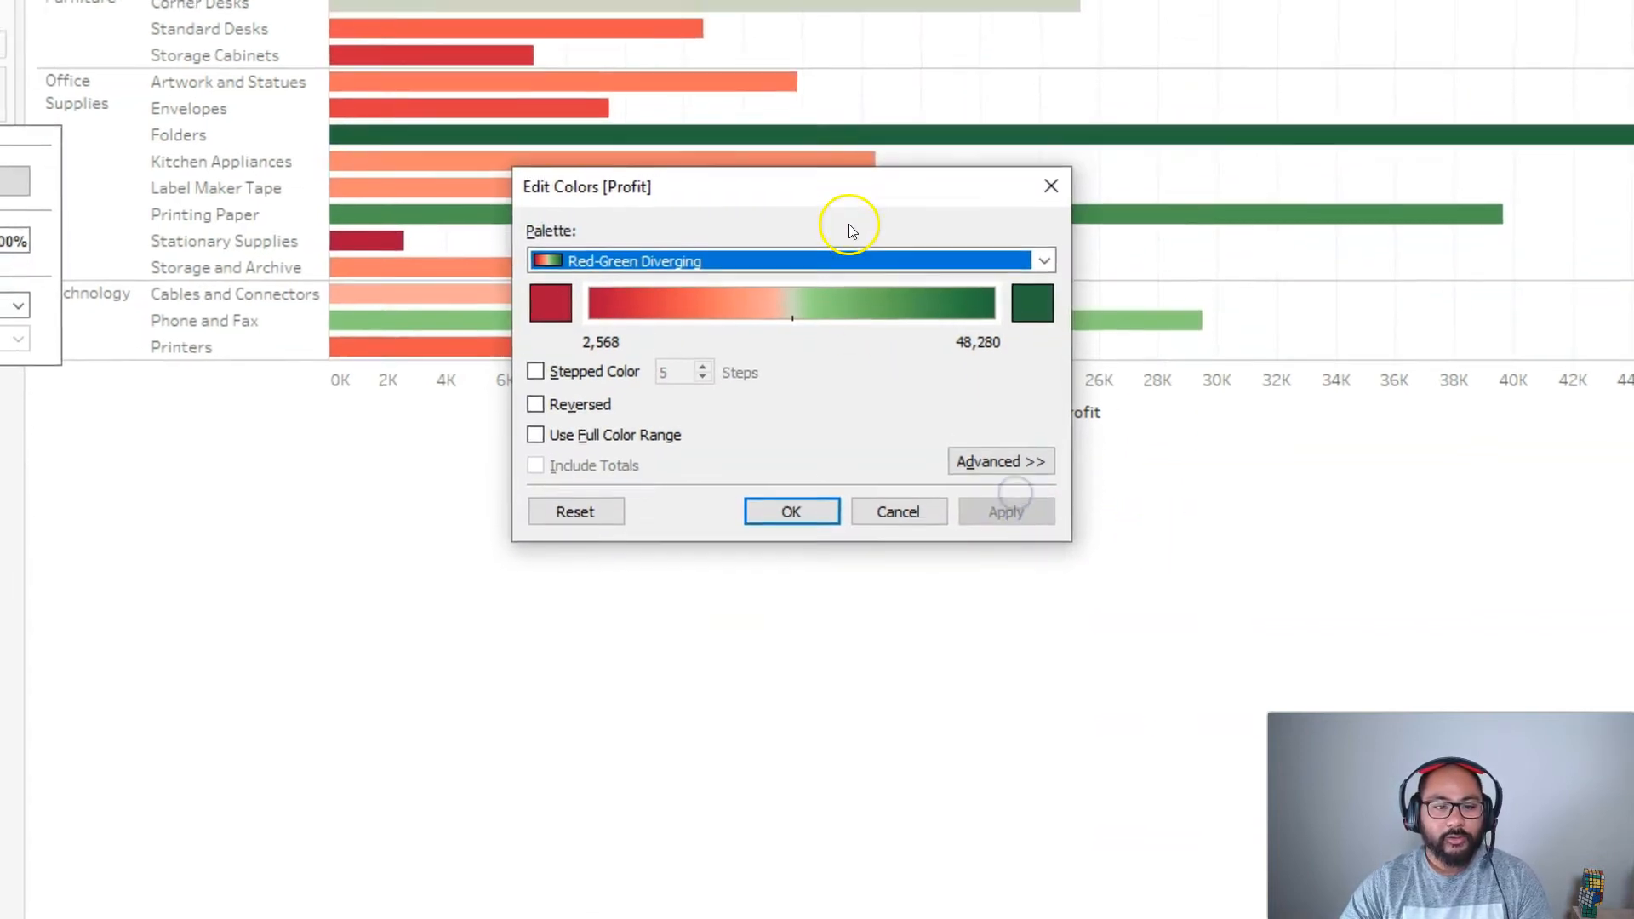
left_click_drag(1236, 464, 1381, 532)
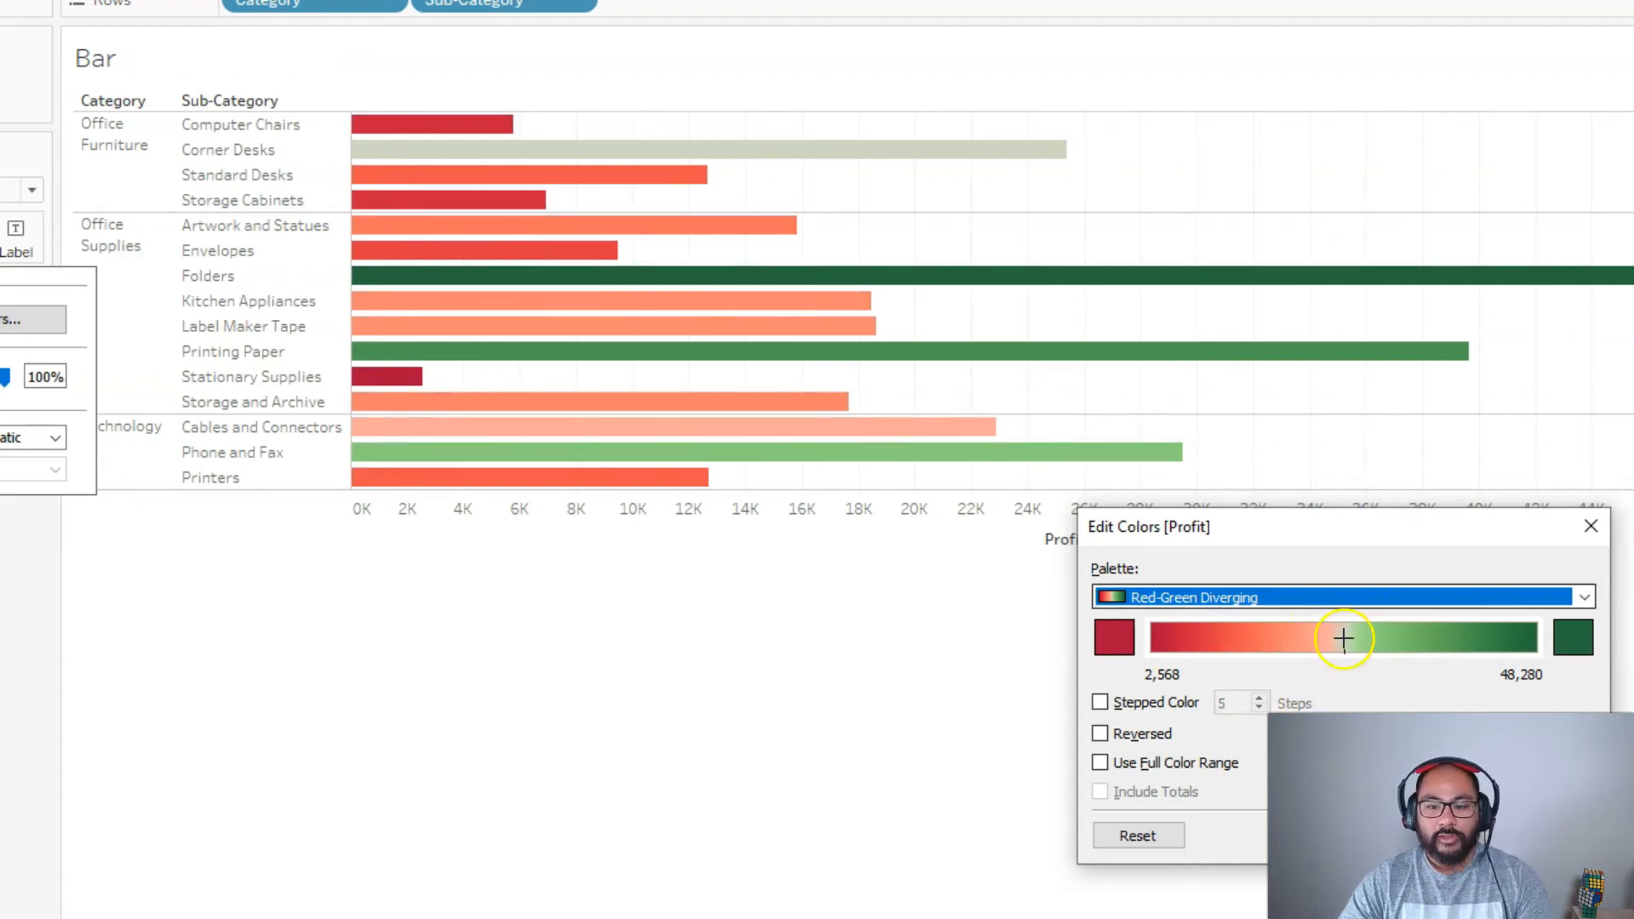
left_click_drag(1346, 609, 1343, 665)
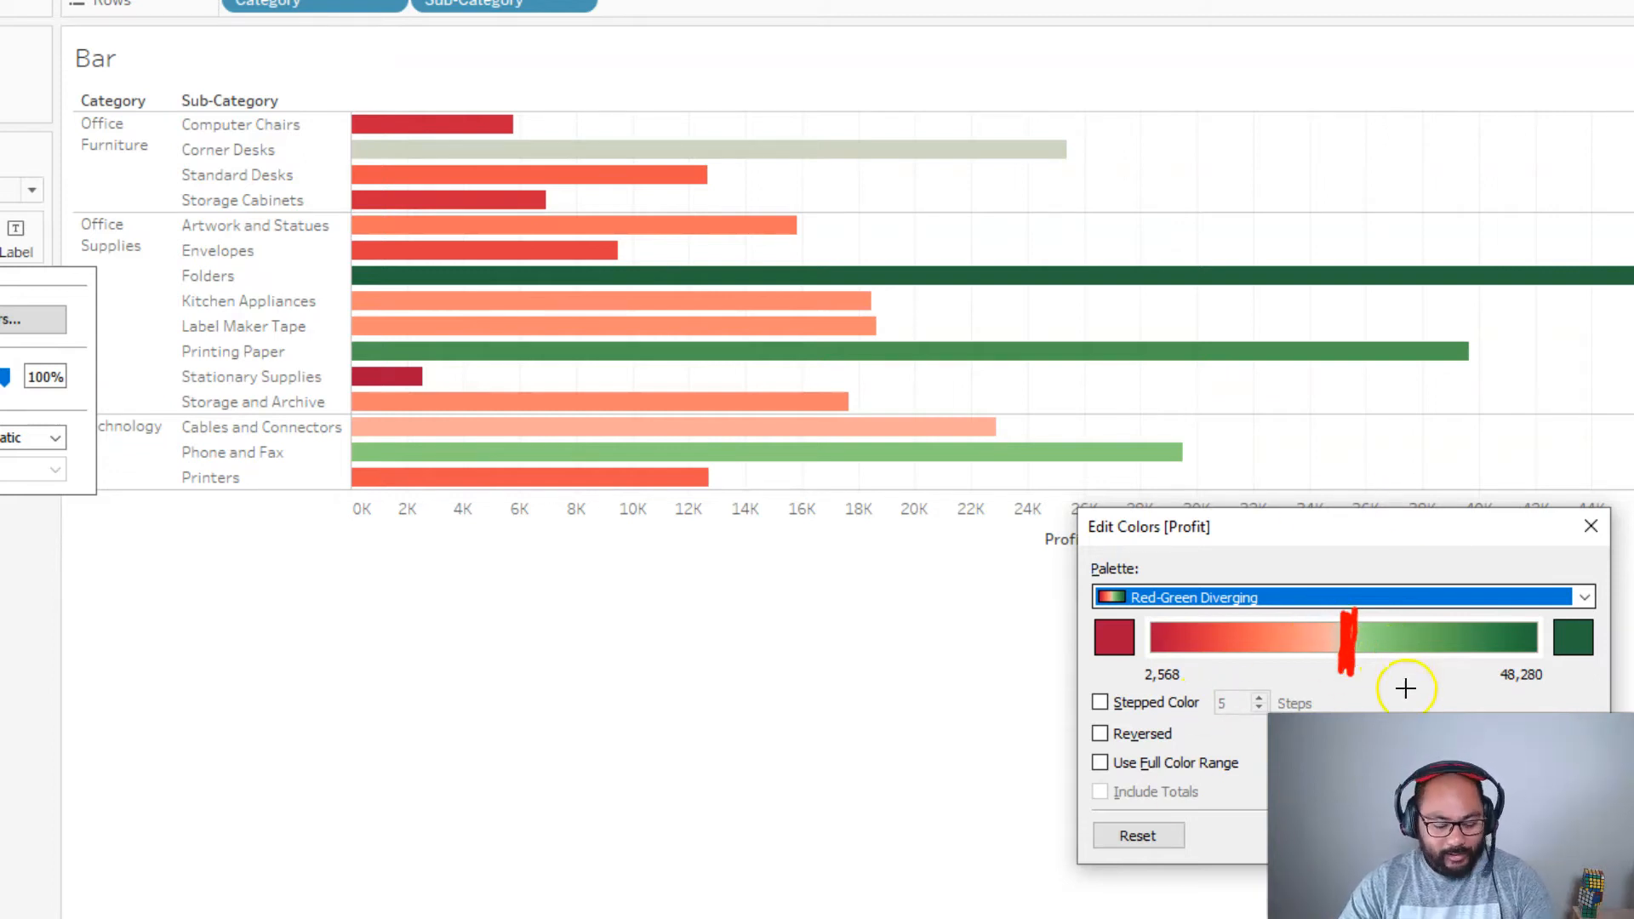
key("Escape")
left_click(1416, 609)
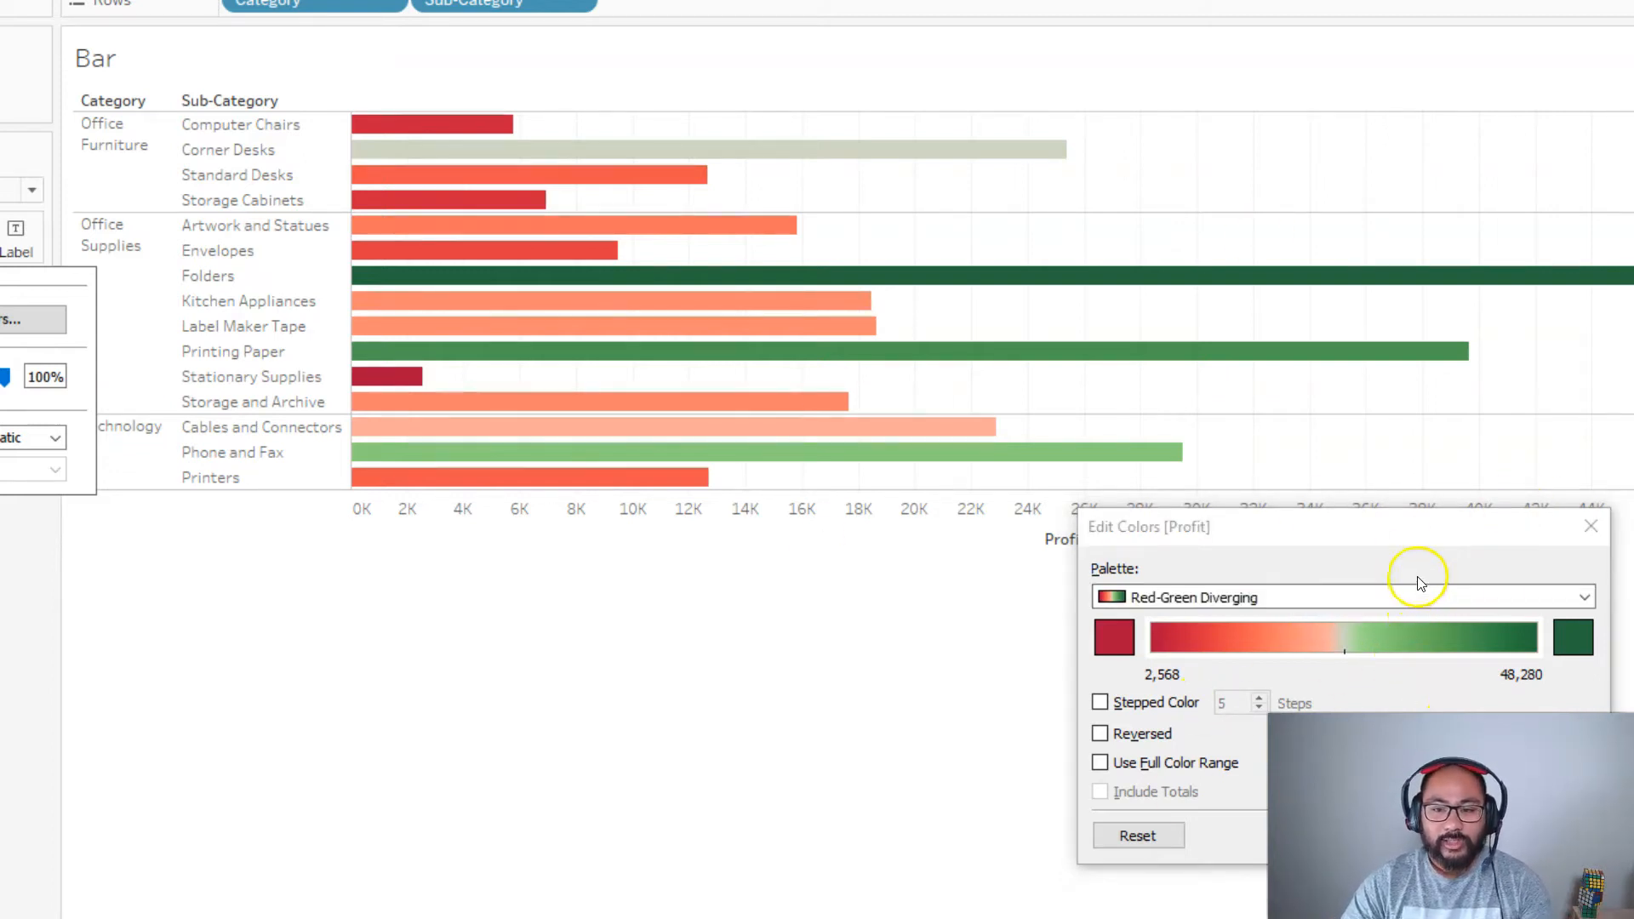
left_click_drag(1423, 537, 1391, 529)
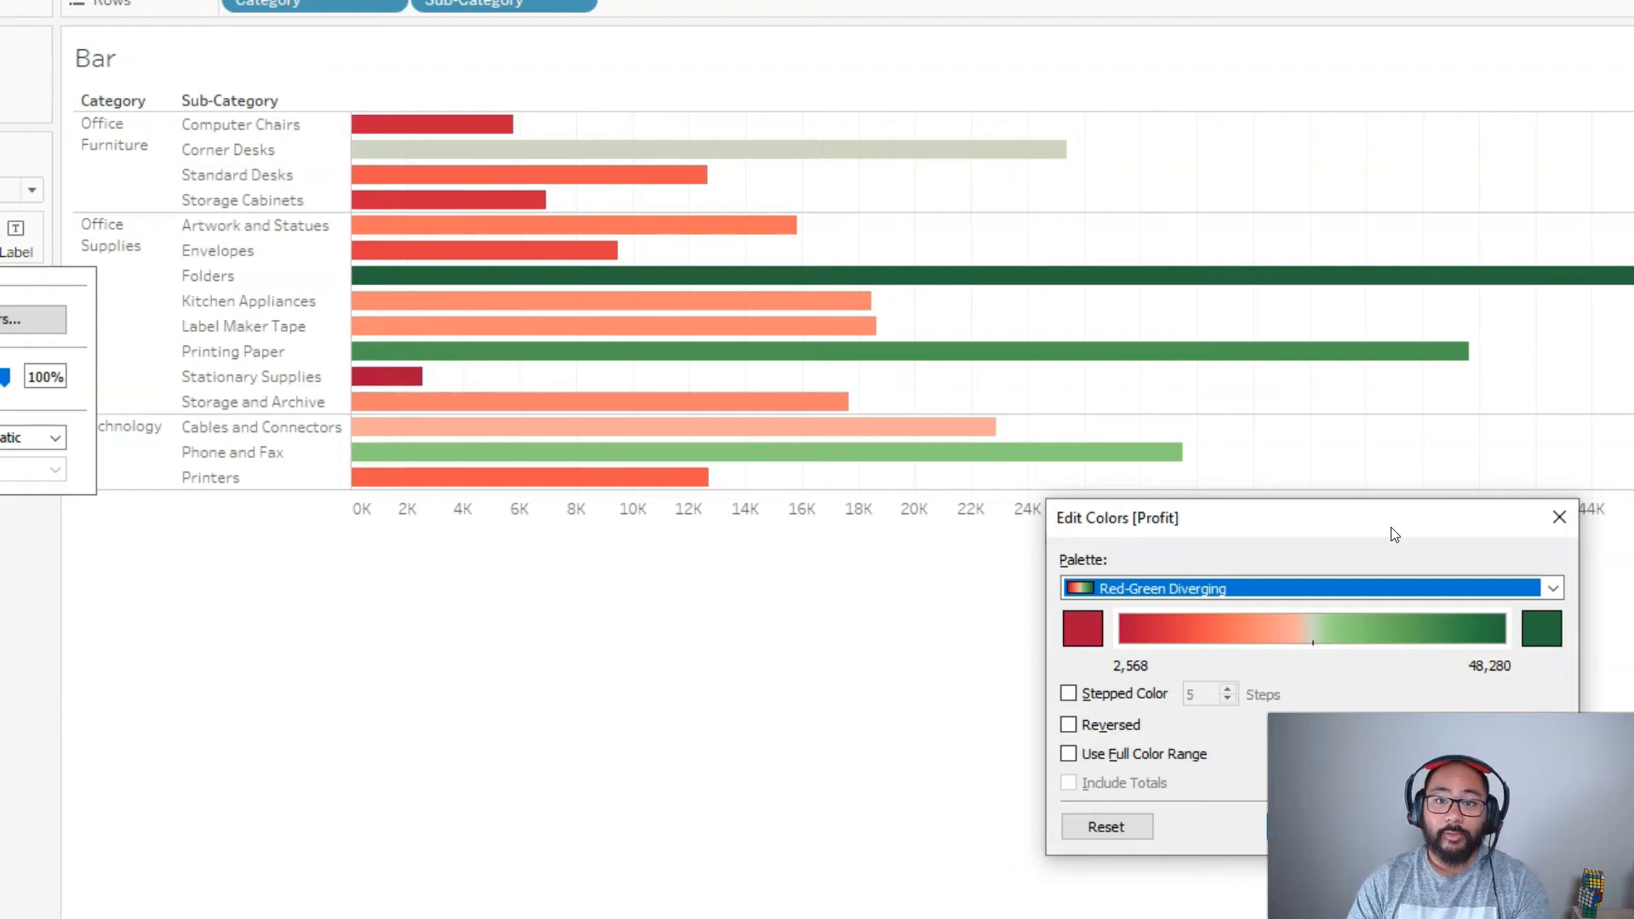
left_click(946, 472)
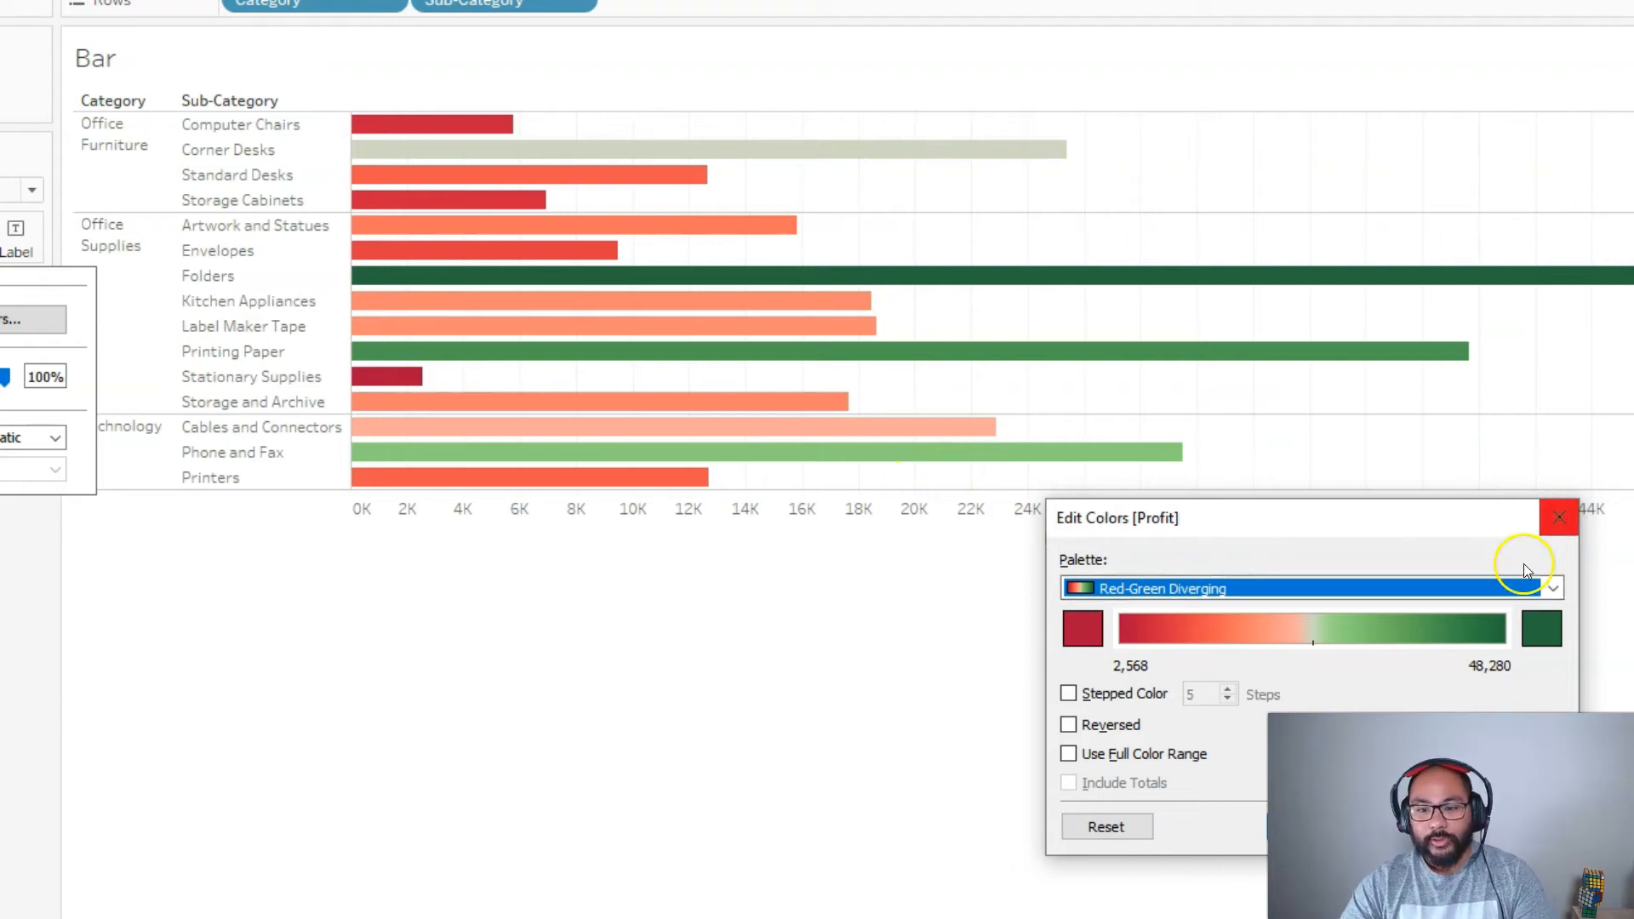
Apply the Red palette to the Profit colors
left_click(1525, 590)
left_click(1167, 628)
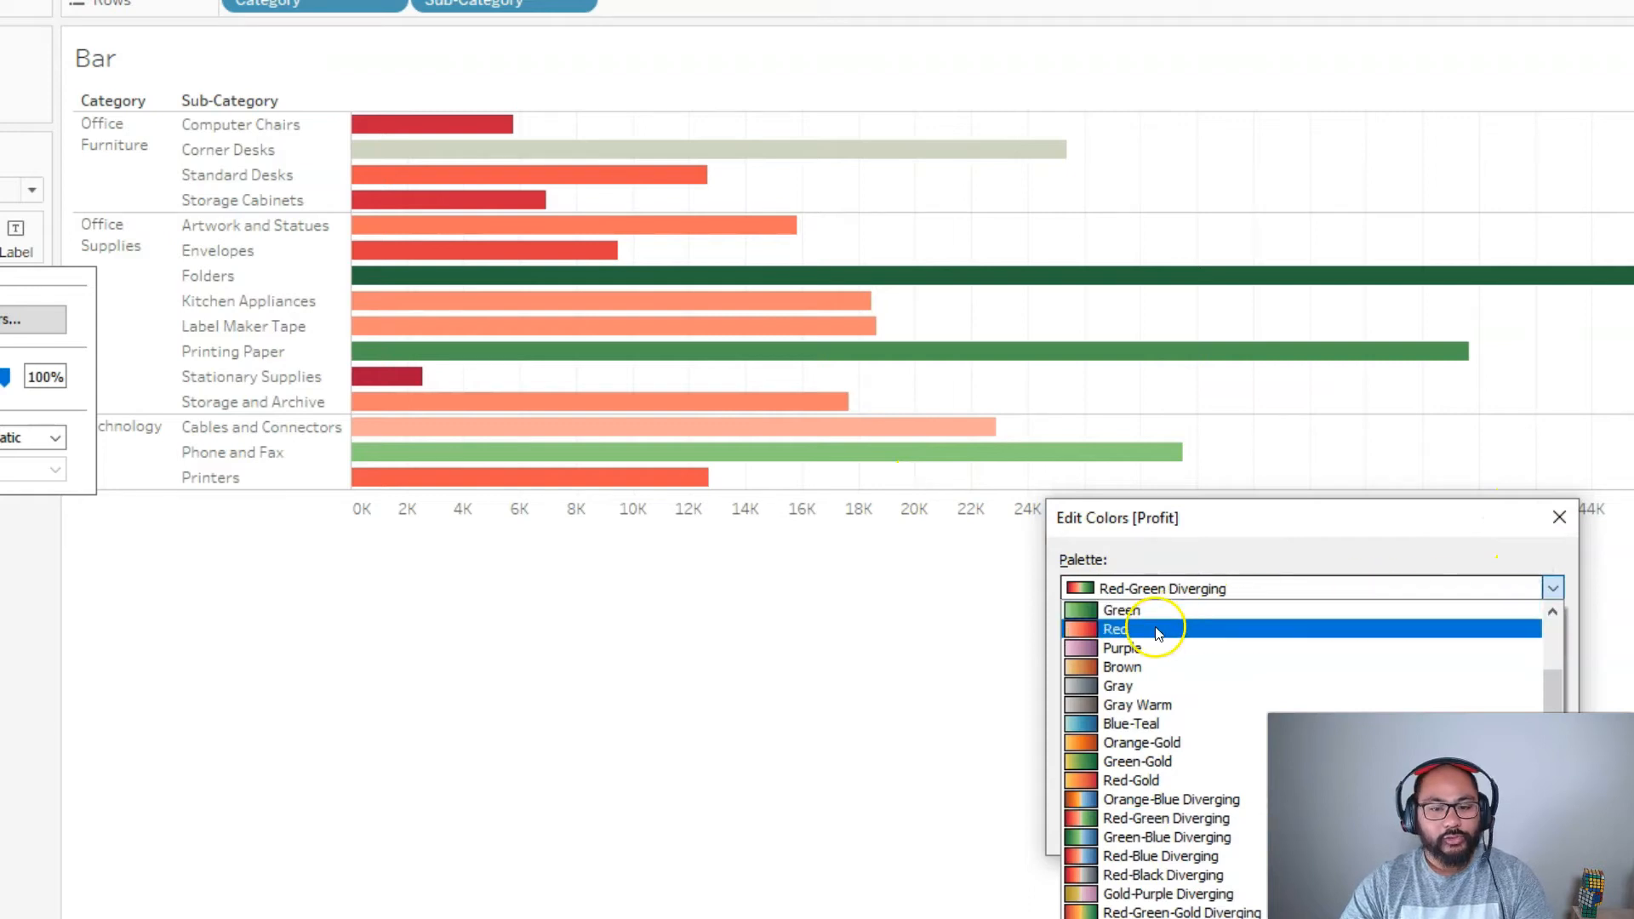
left_click(1155, 628)
left_click(1517, 826)
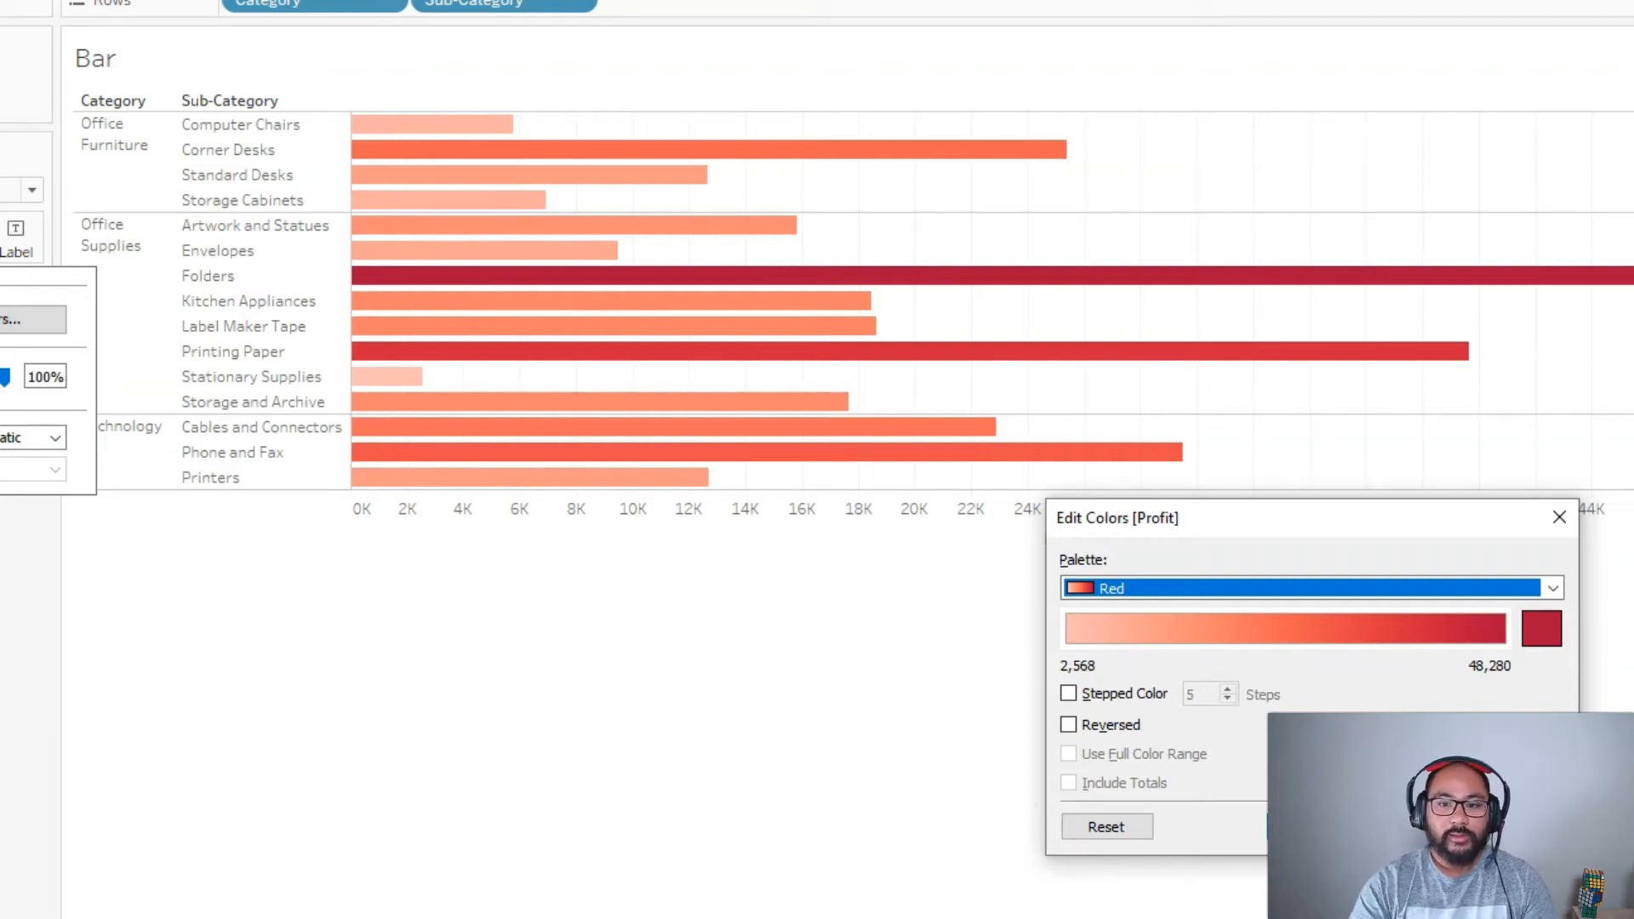
Apply the Red-Black Diverging palette to the Profit colors
left_click_drag(1319, 536, 1223, 517)
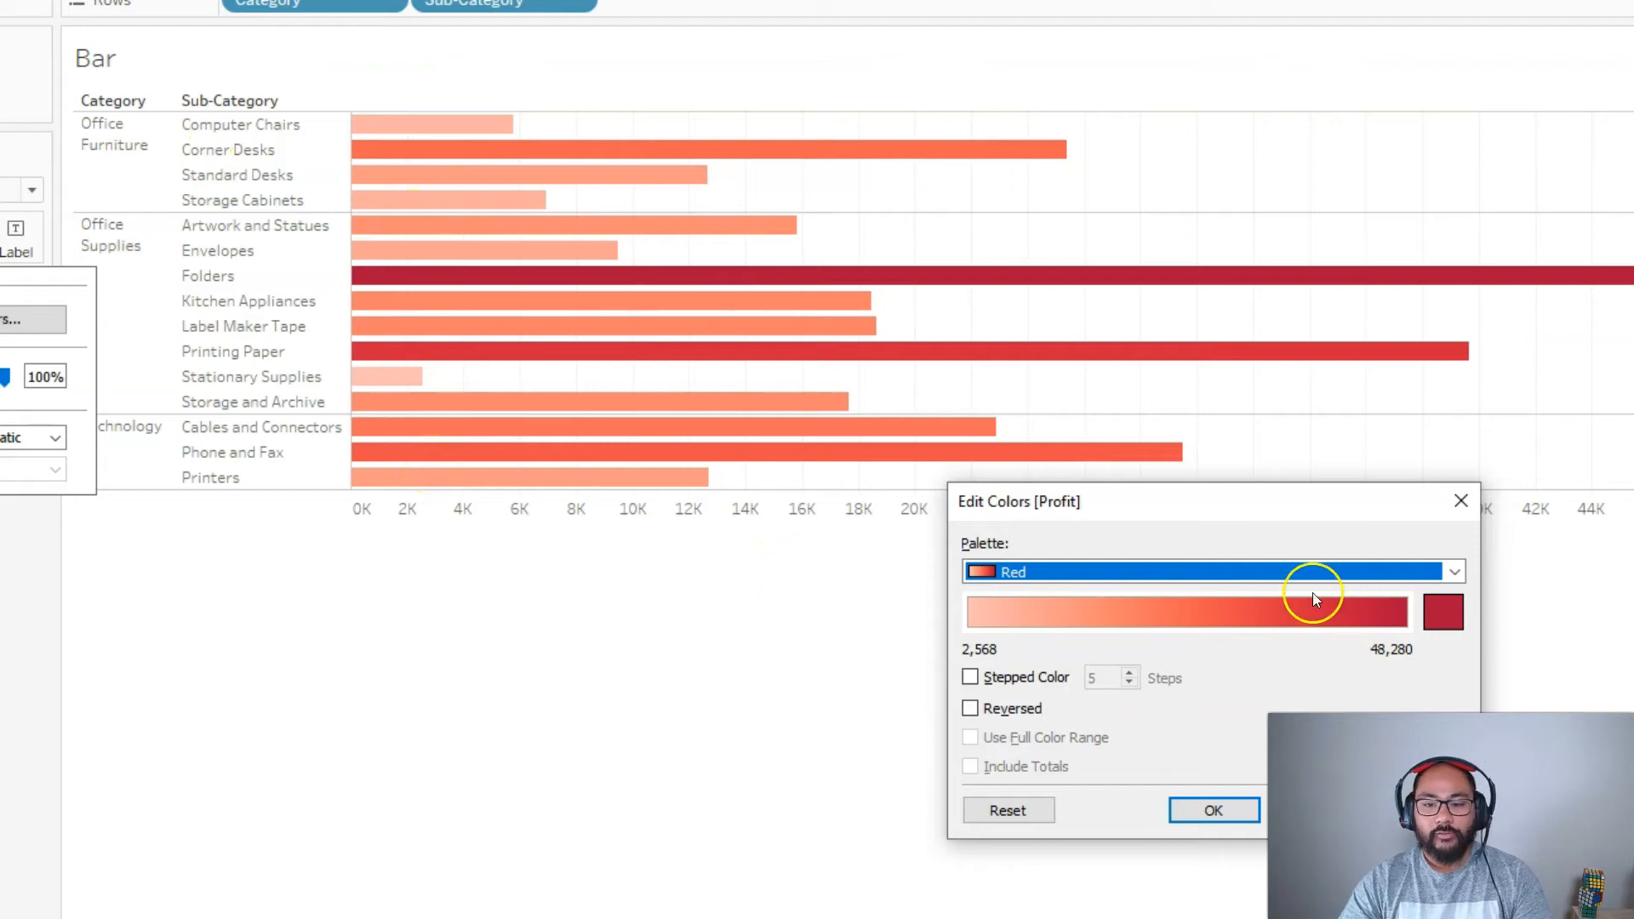
left_click(1353, 572)
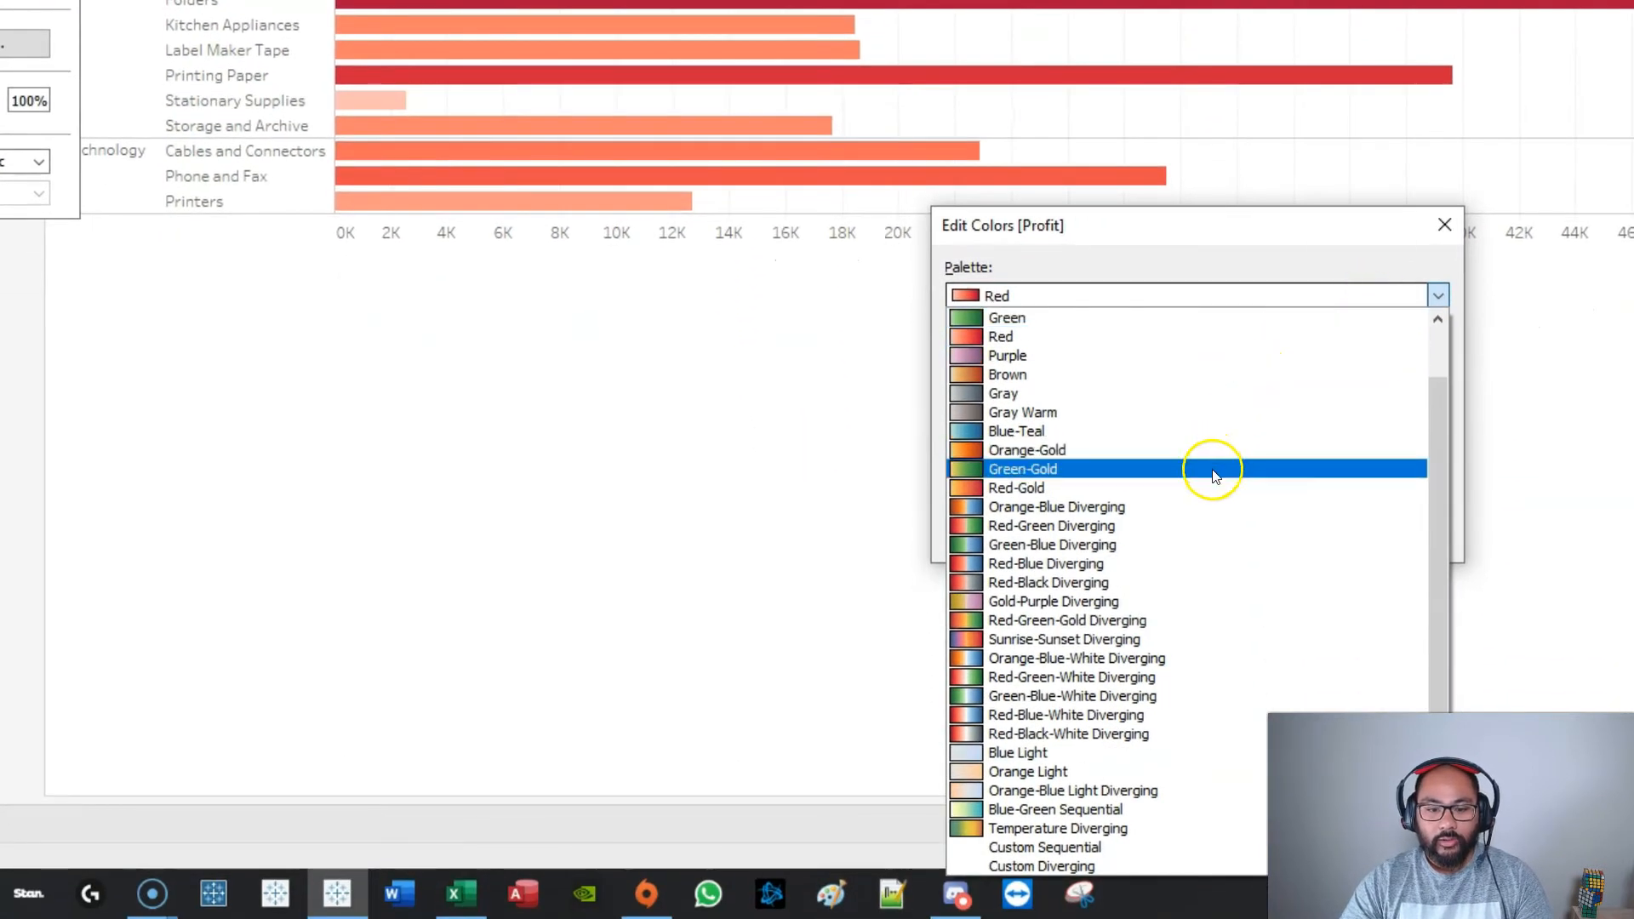
left_click(1176, 579)
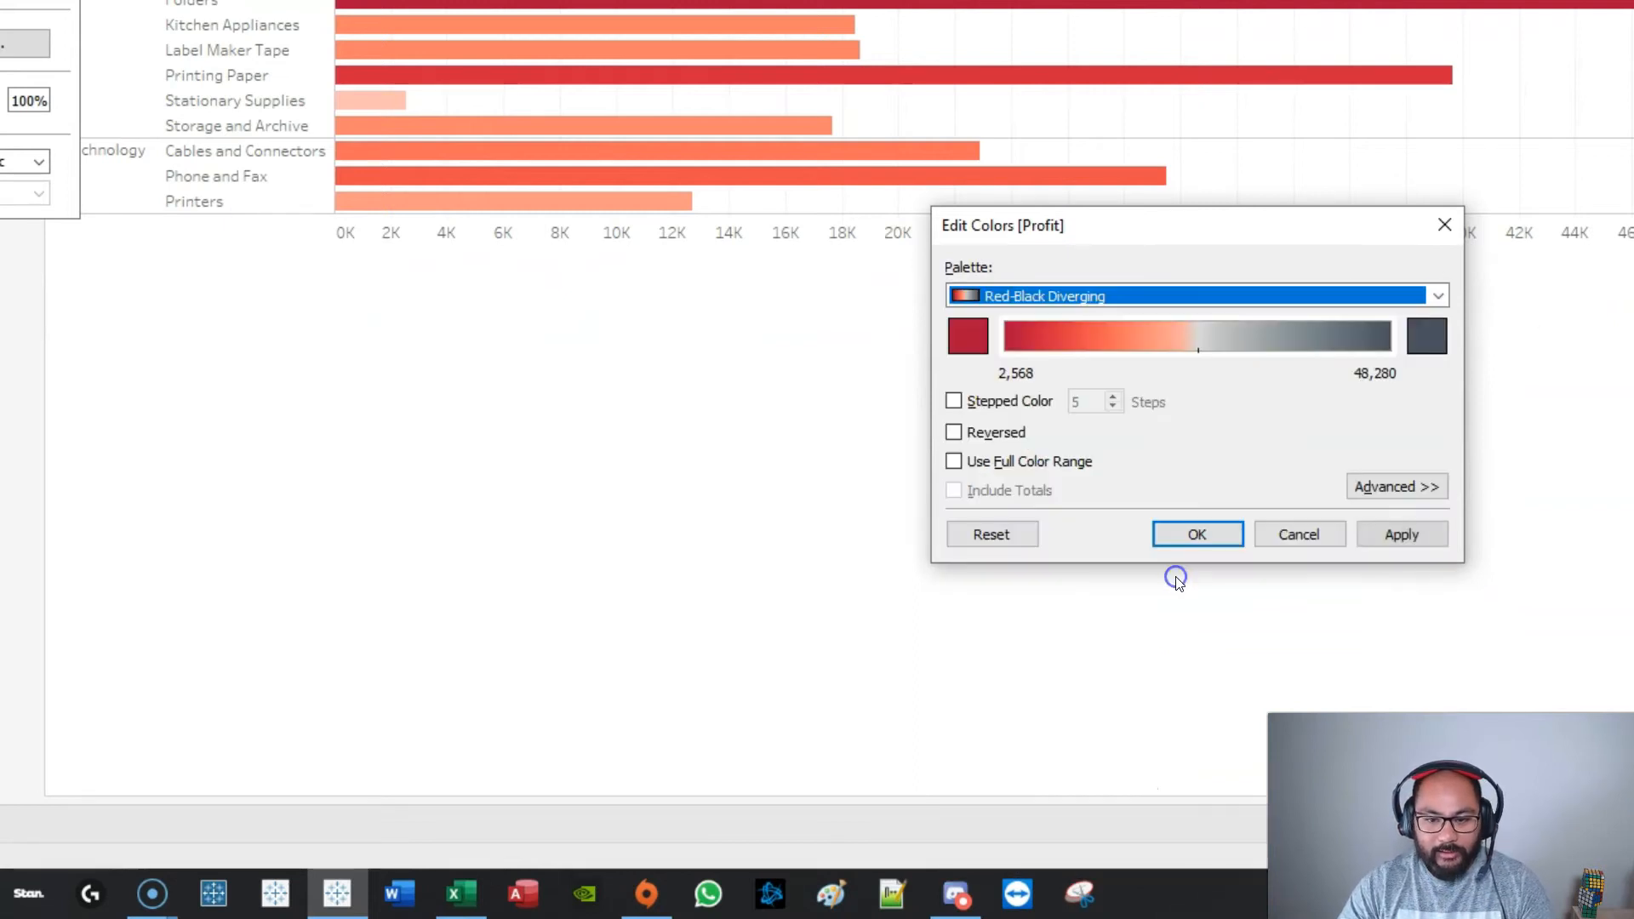
left_click(1399, 529)
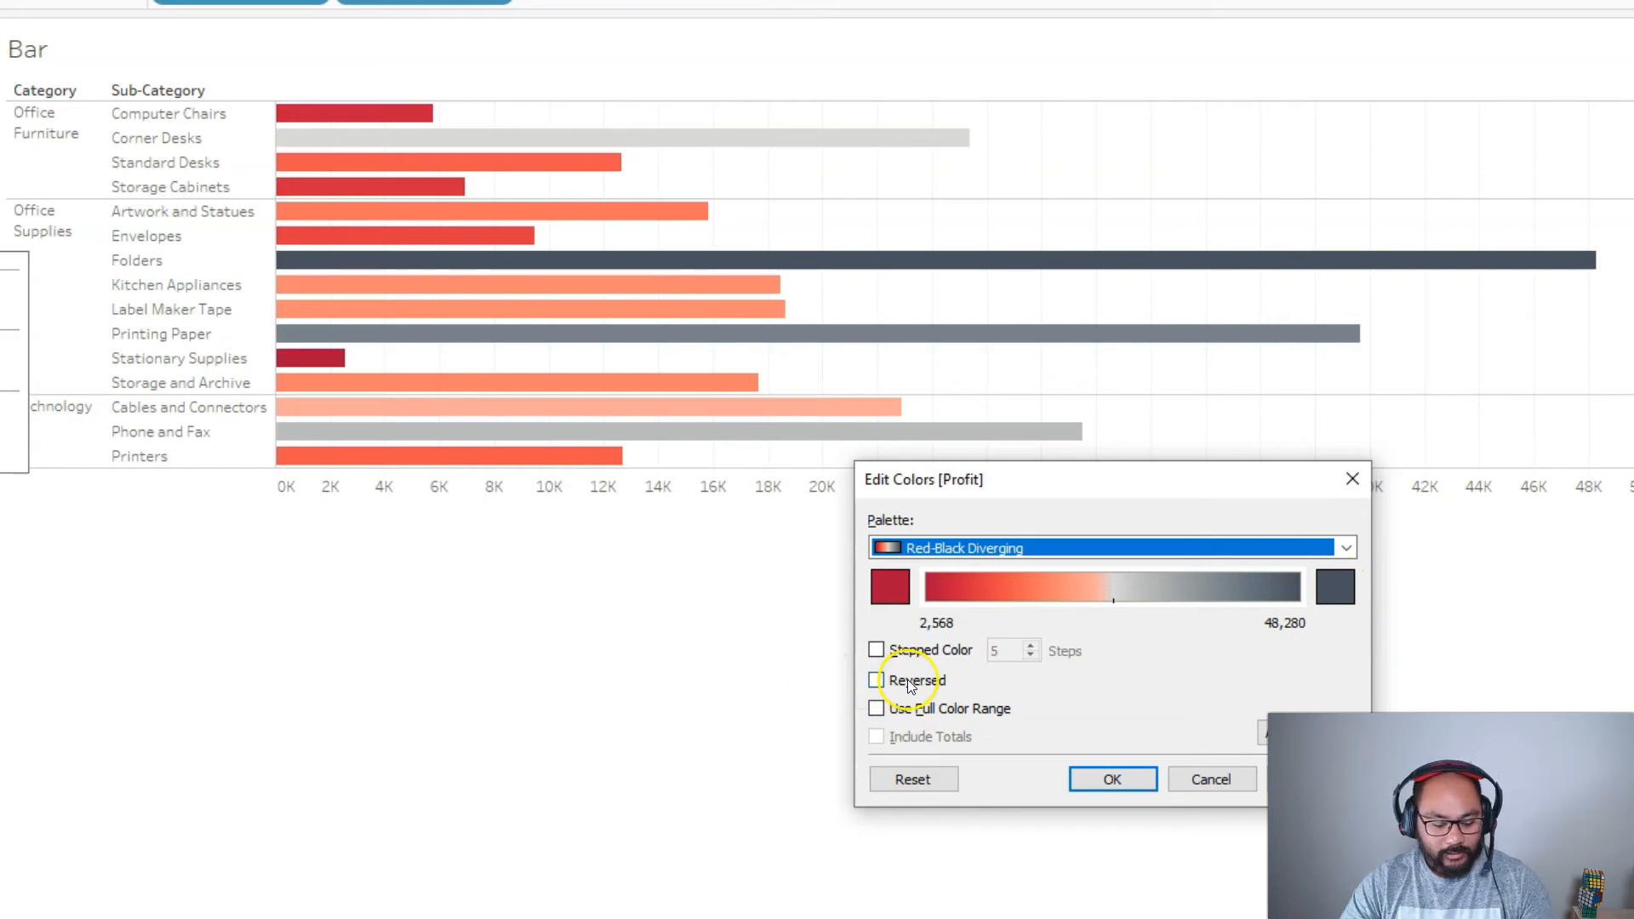
Reverse the Red-Black Diverging palette, apply it and accept the color settings
mouse_move(978, 672)
left_mouse_down()
mouse_move(847, 685)
mouse_move(996, 682)
left_mouse_up()
left_click(877, 680)
left_click(1311, 779)
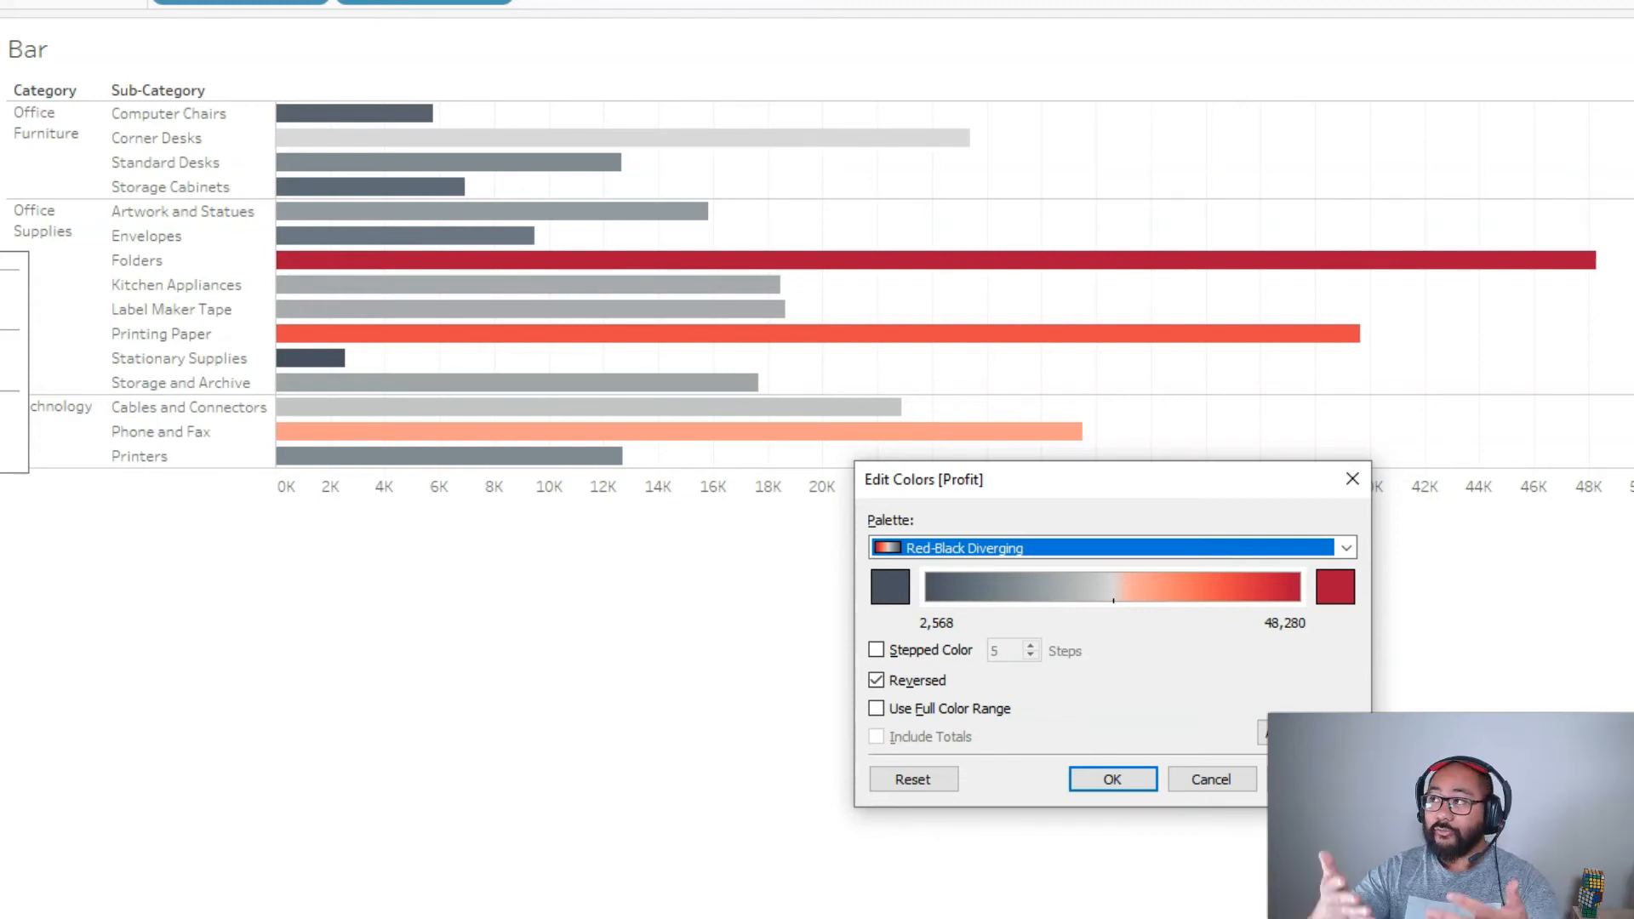
left_click(1125, 779)
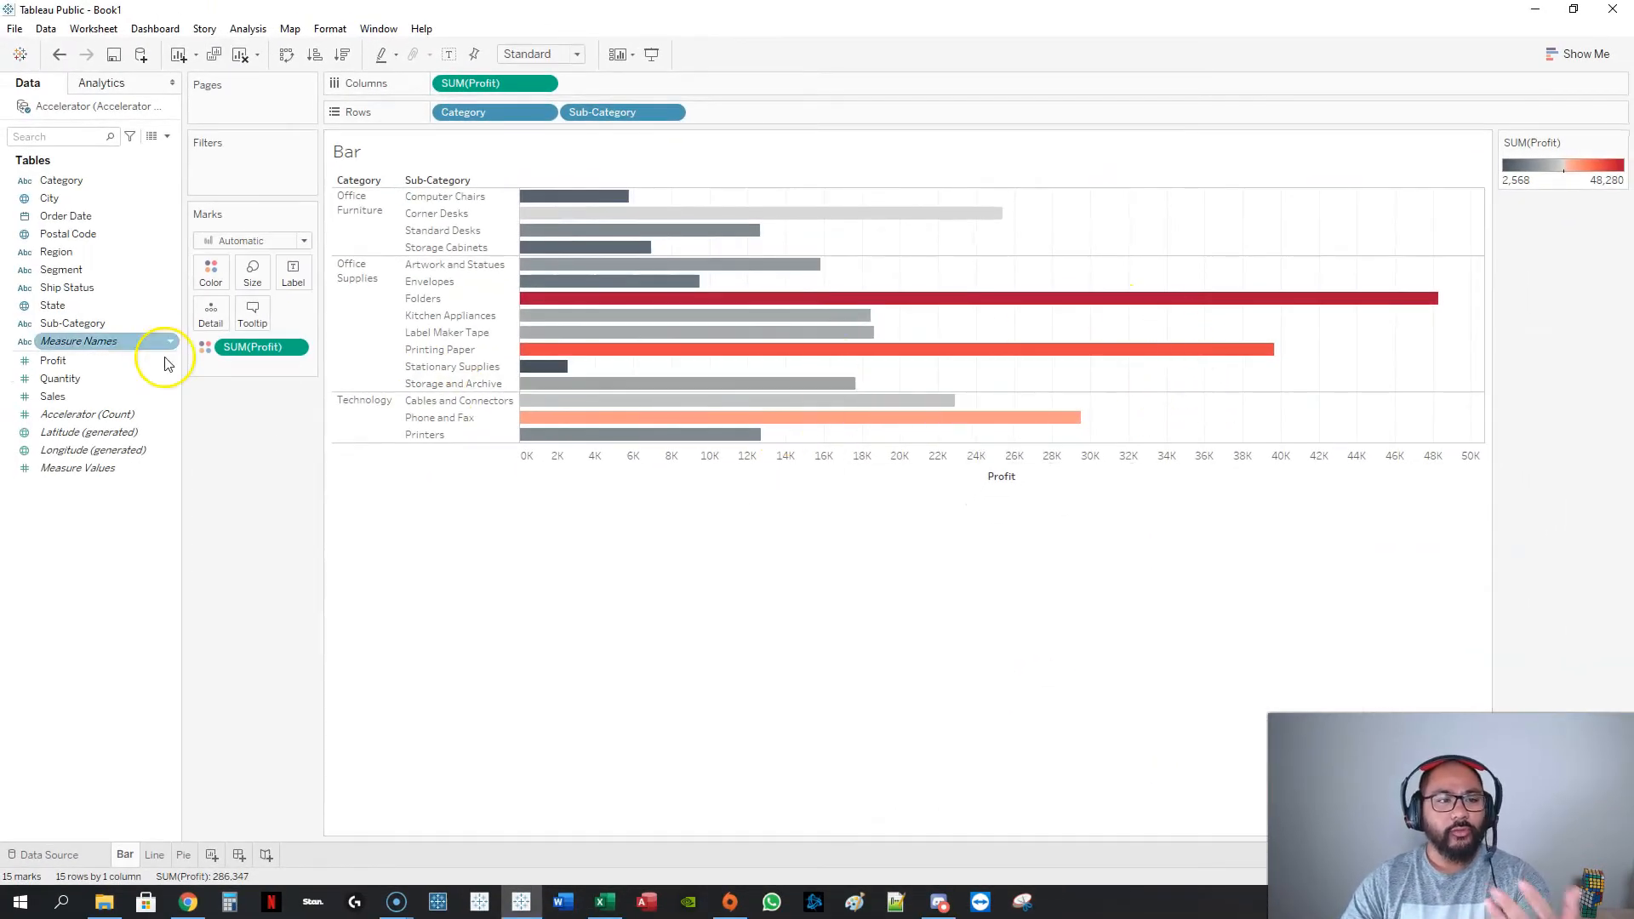
left_click(211, 276)
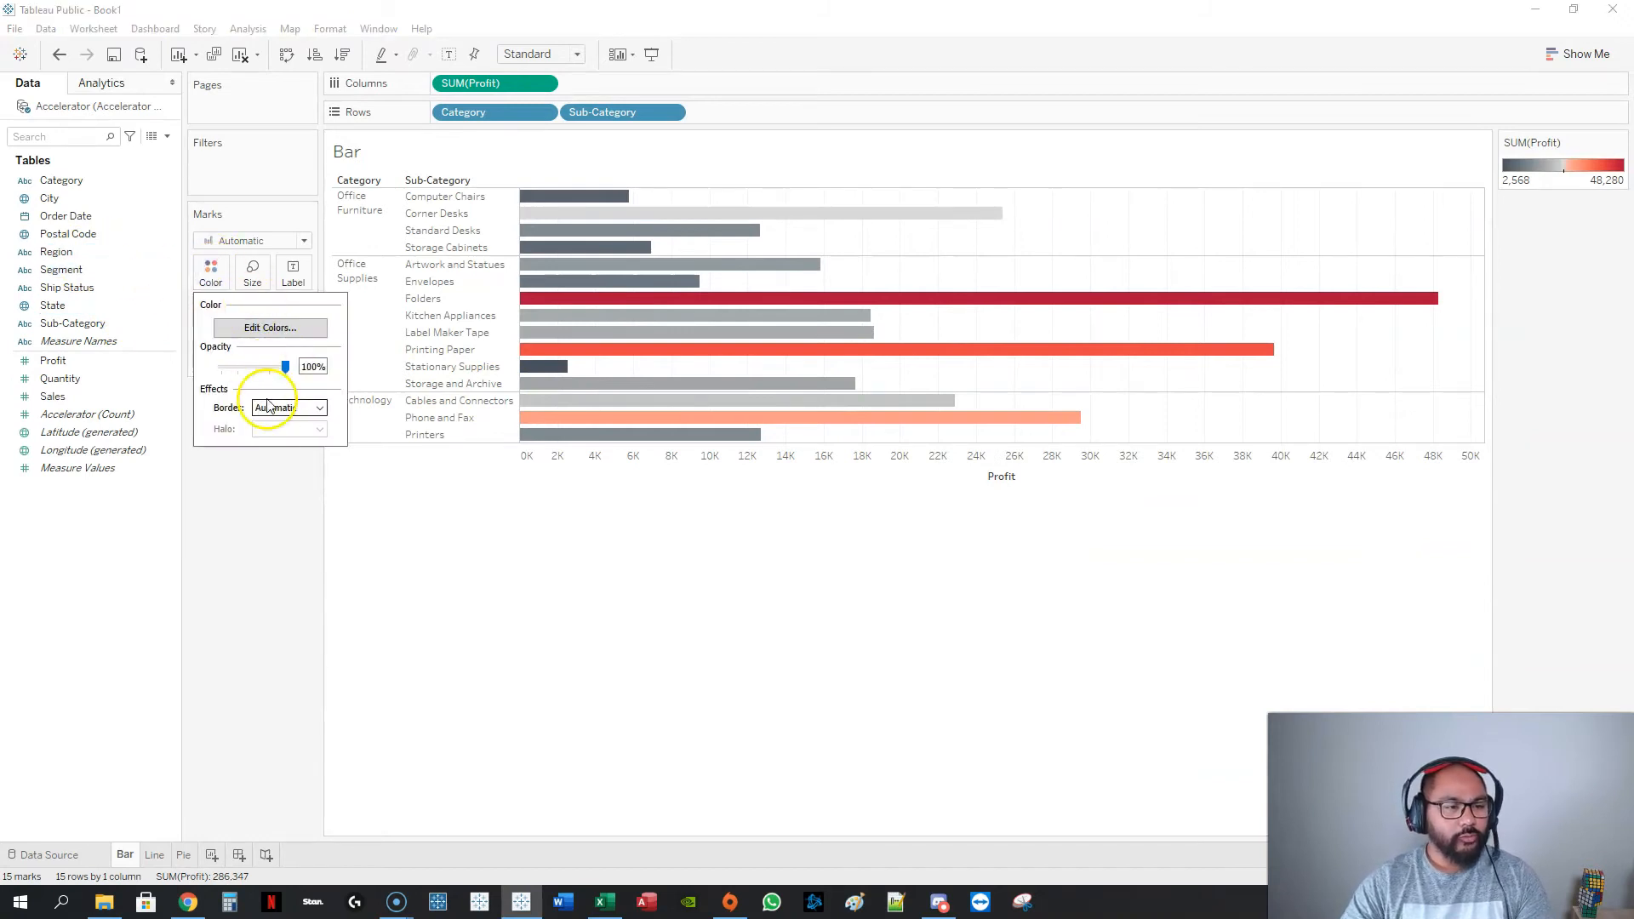
left_click(234, 500)
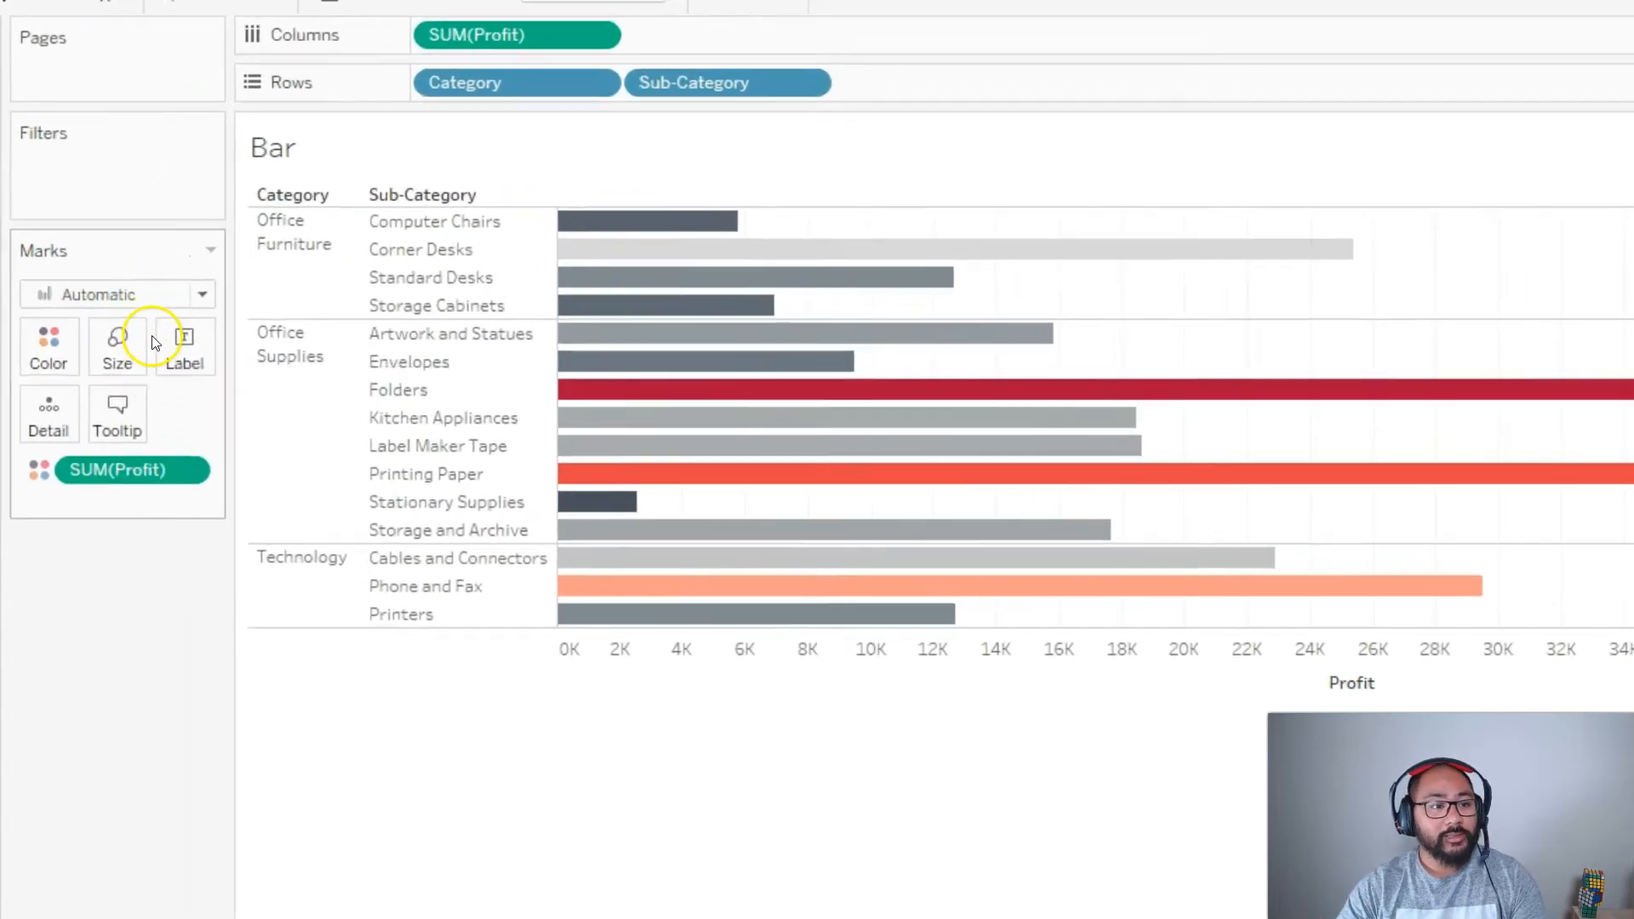
Make the bars thinner by setting the mark size to the middle of its range
left_click(93, 351)
left_click_drag(428, 438, 271, 440)
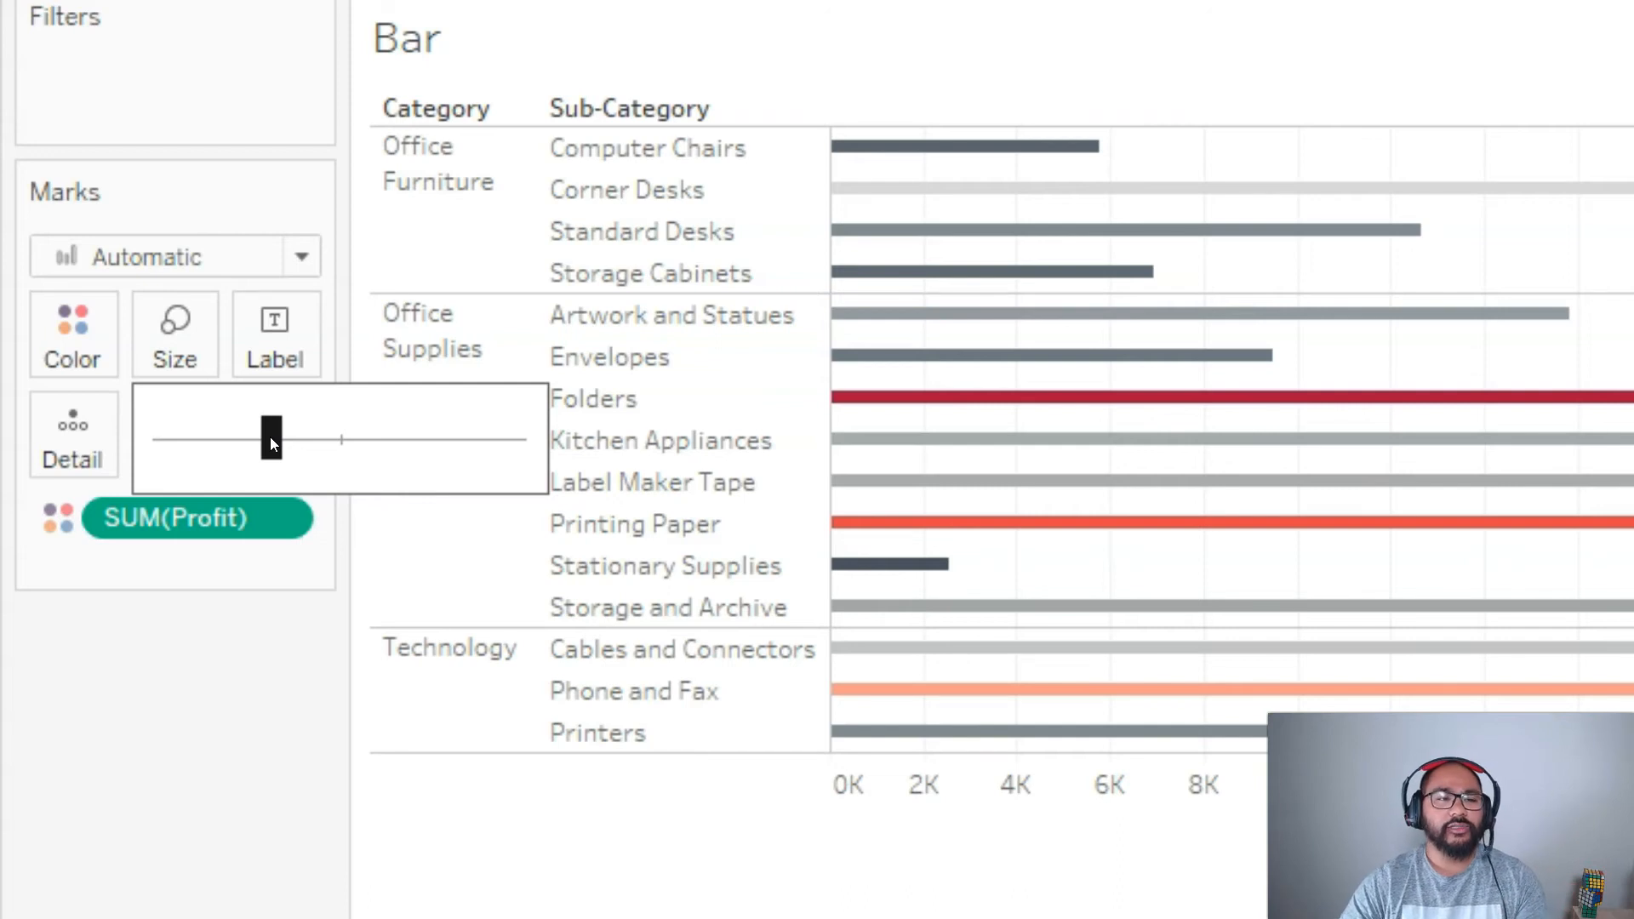
left_click(339, 446)
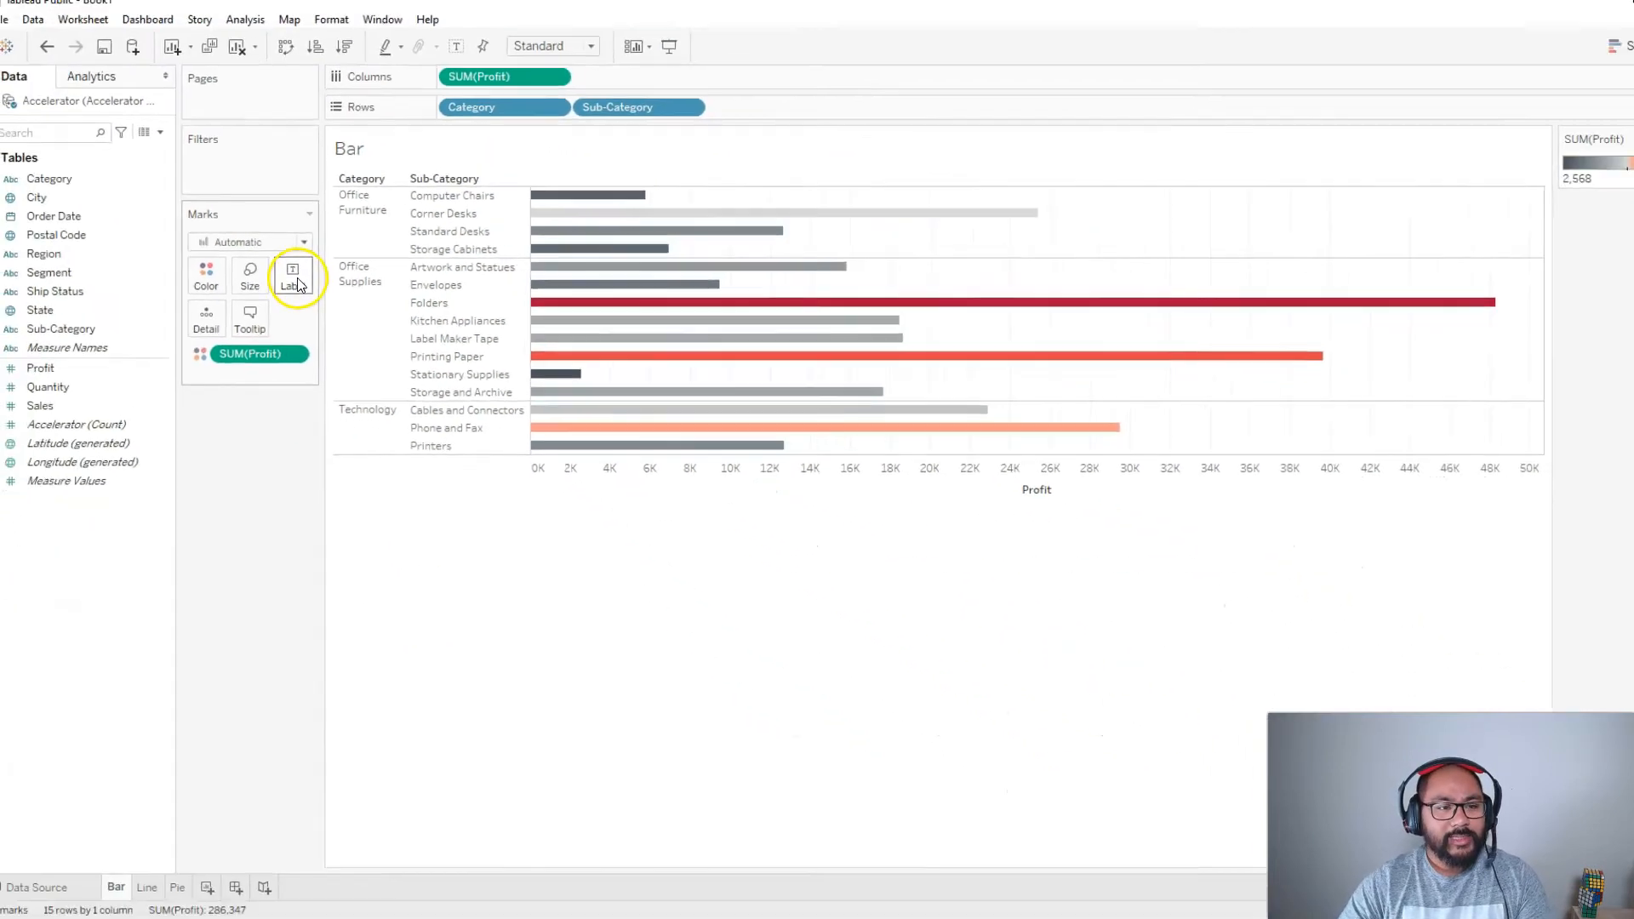
left_click(296, 281)
left_click(297, 281)
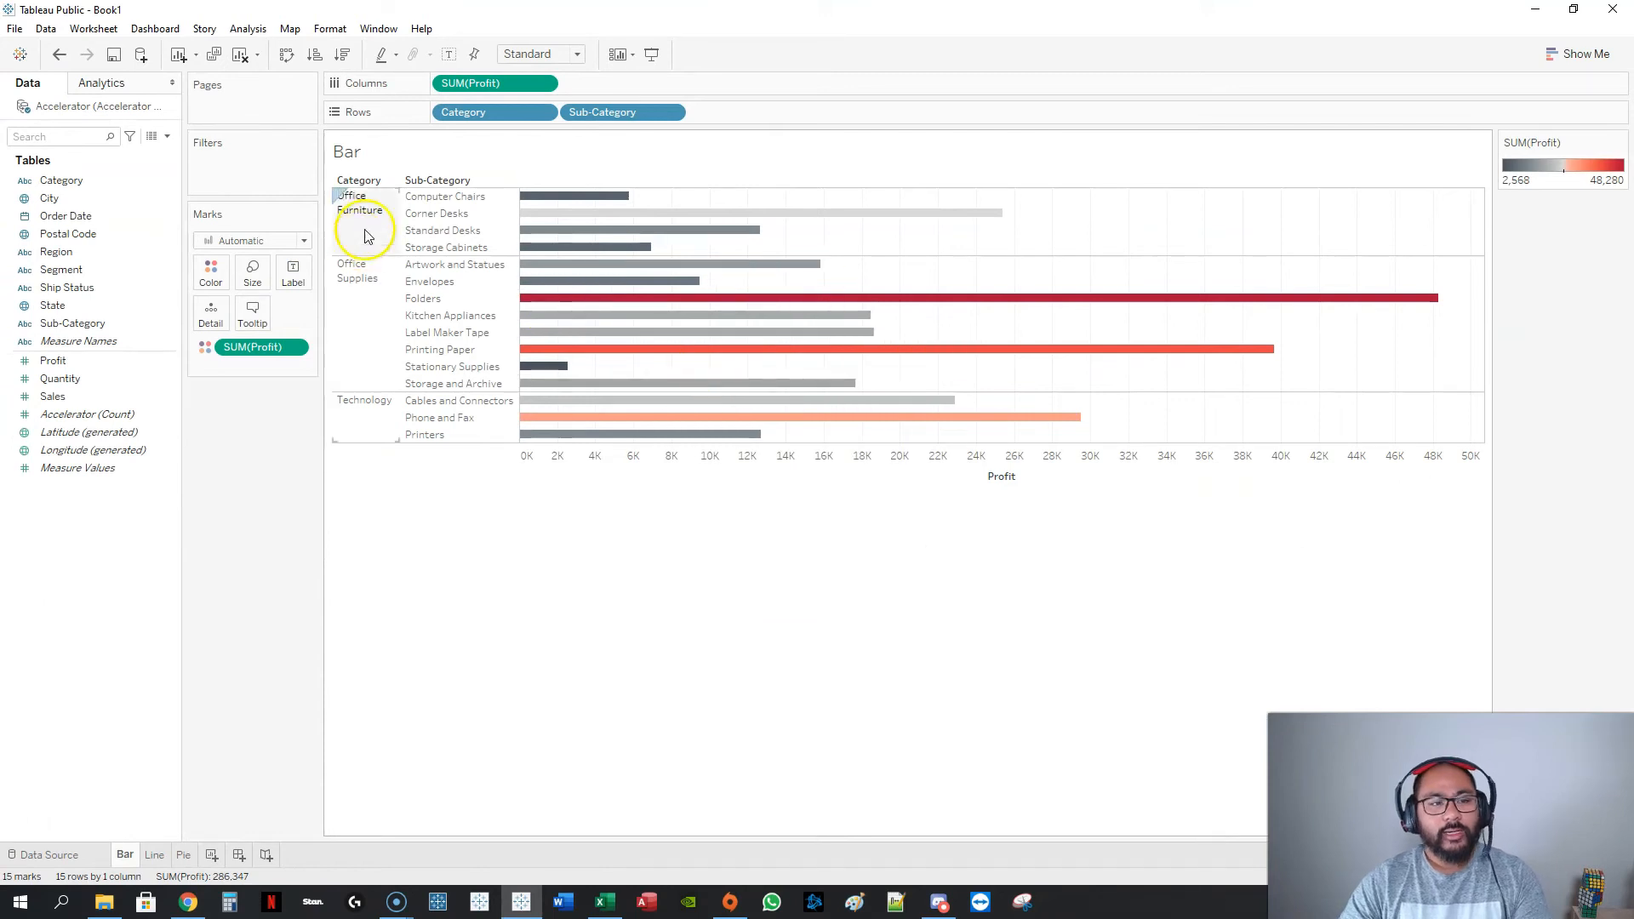
left_click(294, 272)
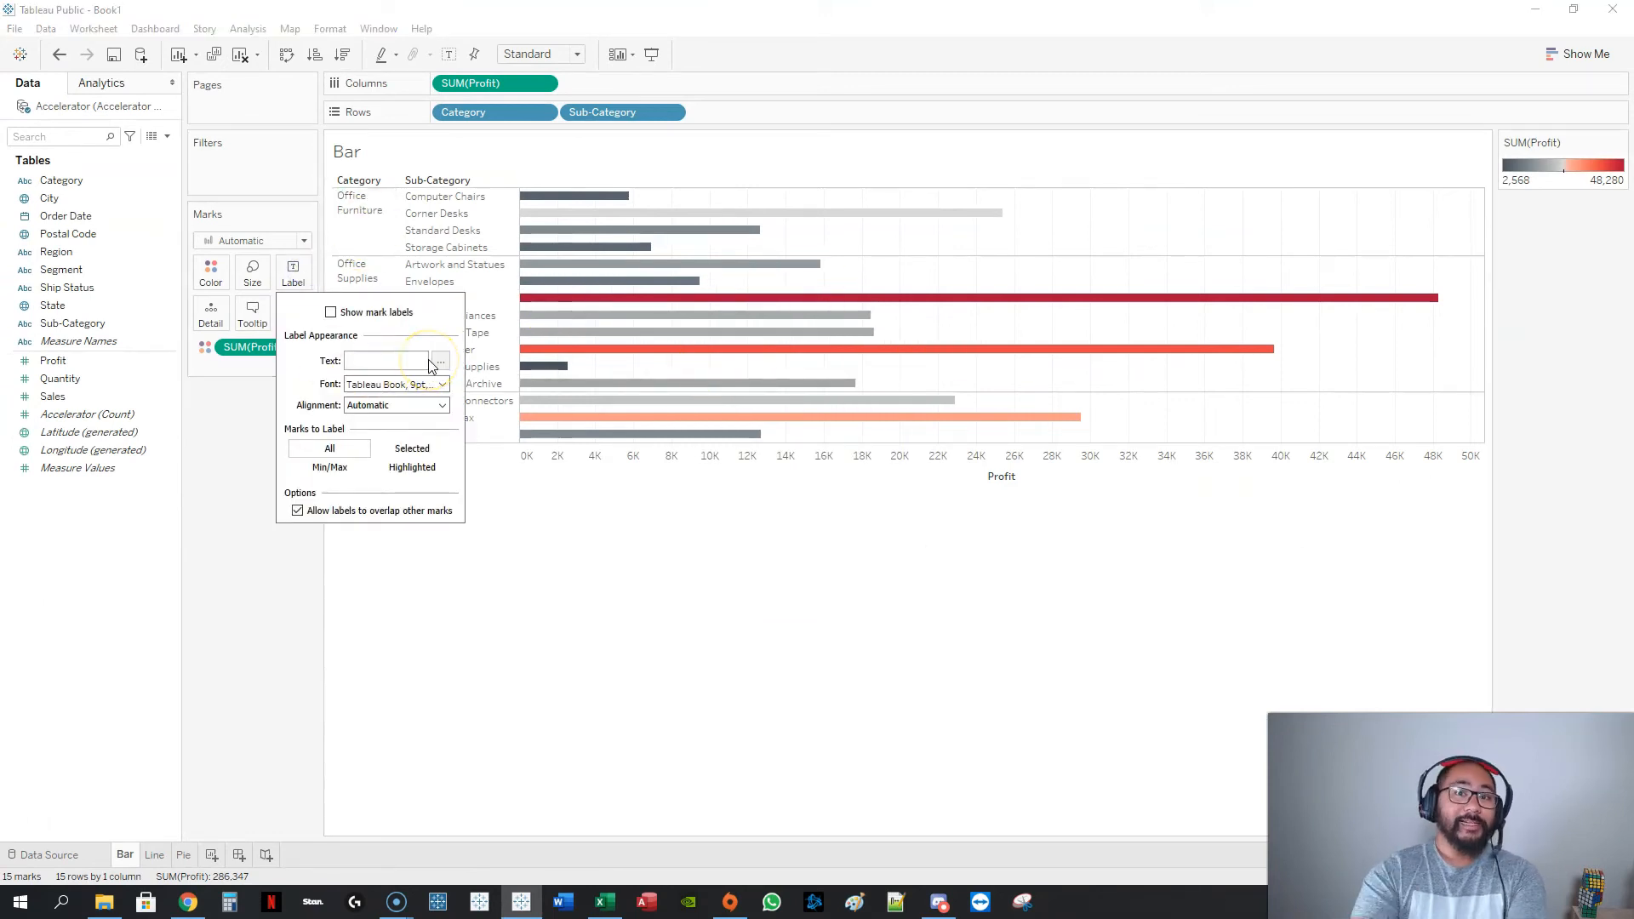
left_click(218, 572)
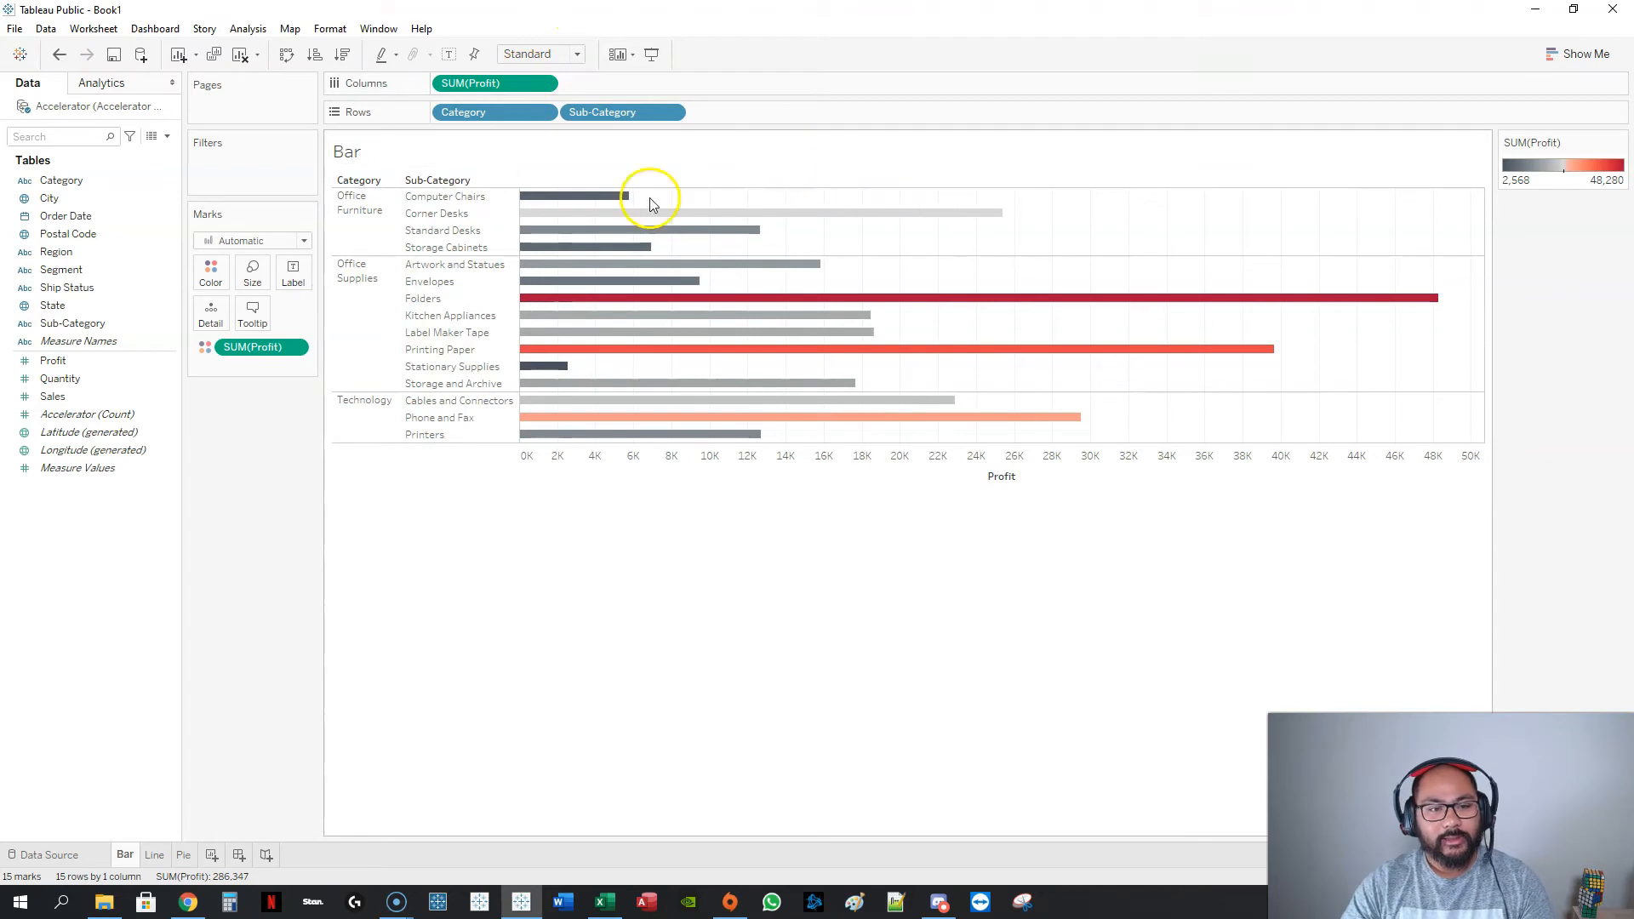
Label the bars with the Profit measure
mouse_move(619, 273)
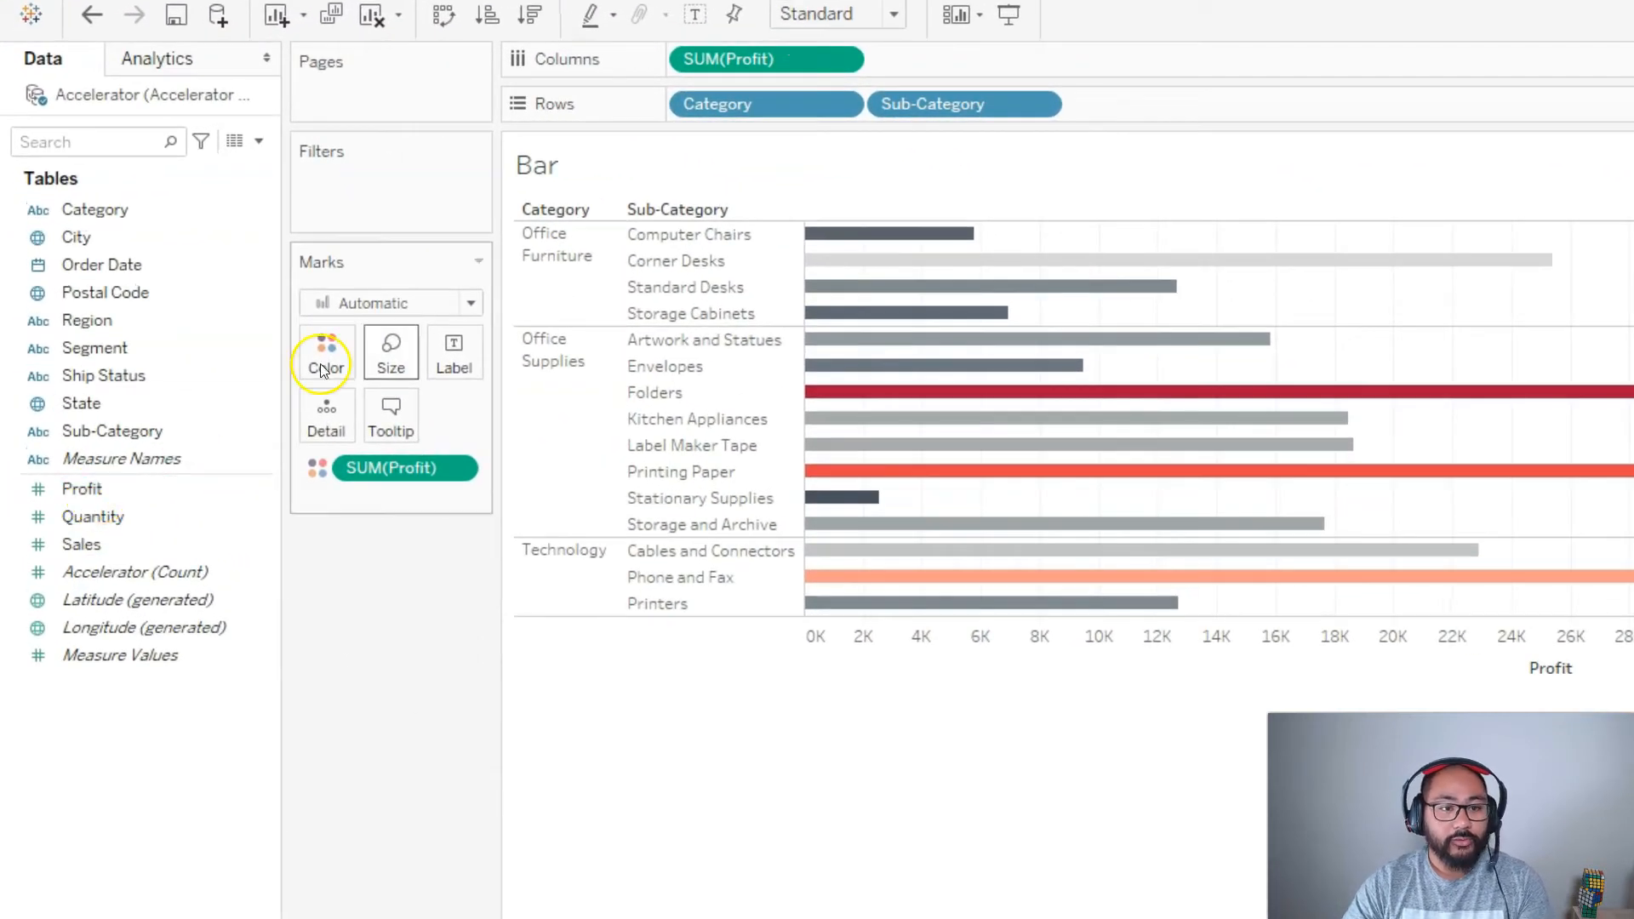
left_click_drag(76, 490, 451, 355)
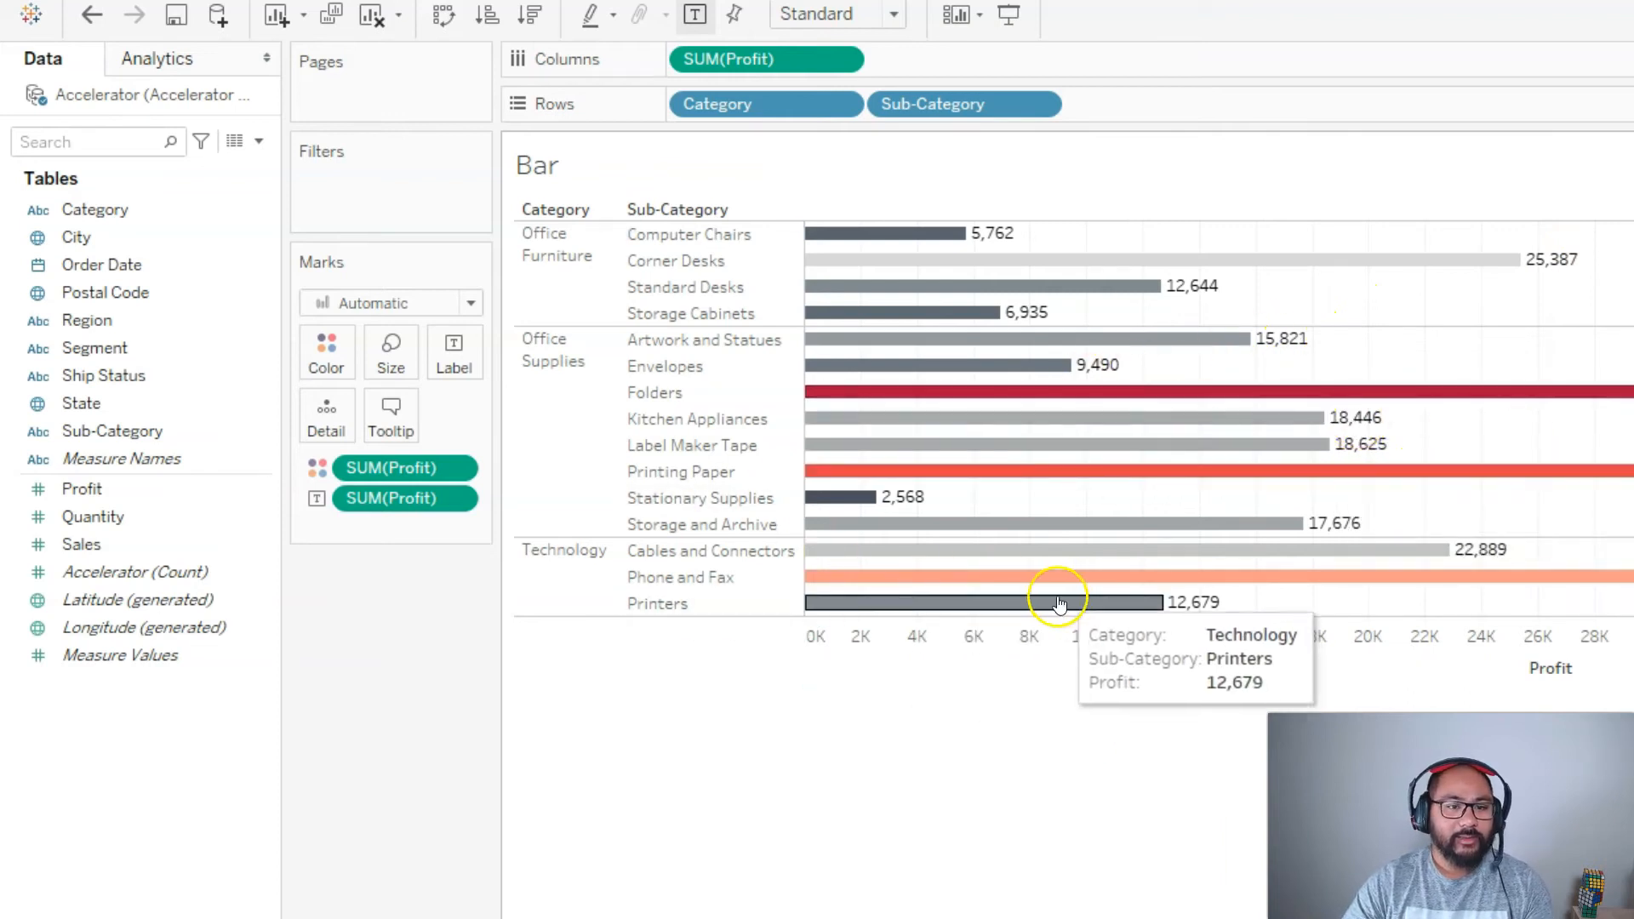
Examine the font options, font sizes and text editor of the Profit labels, and close them without changes
left_click(452, 354)
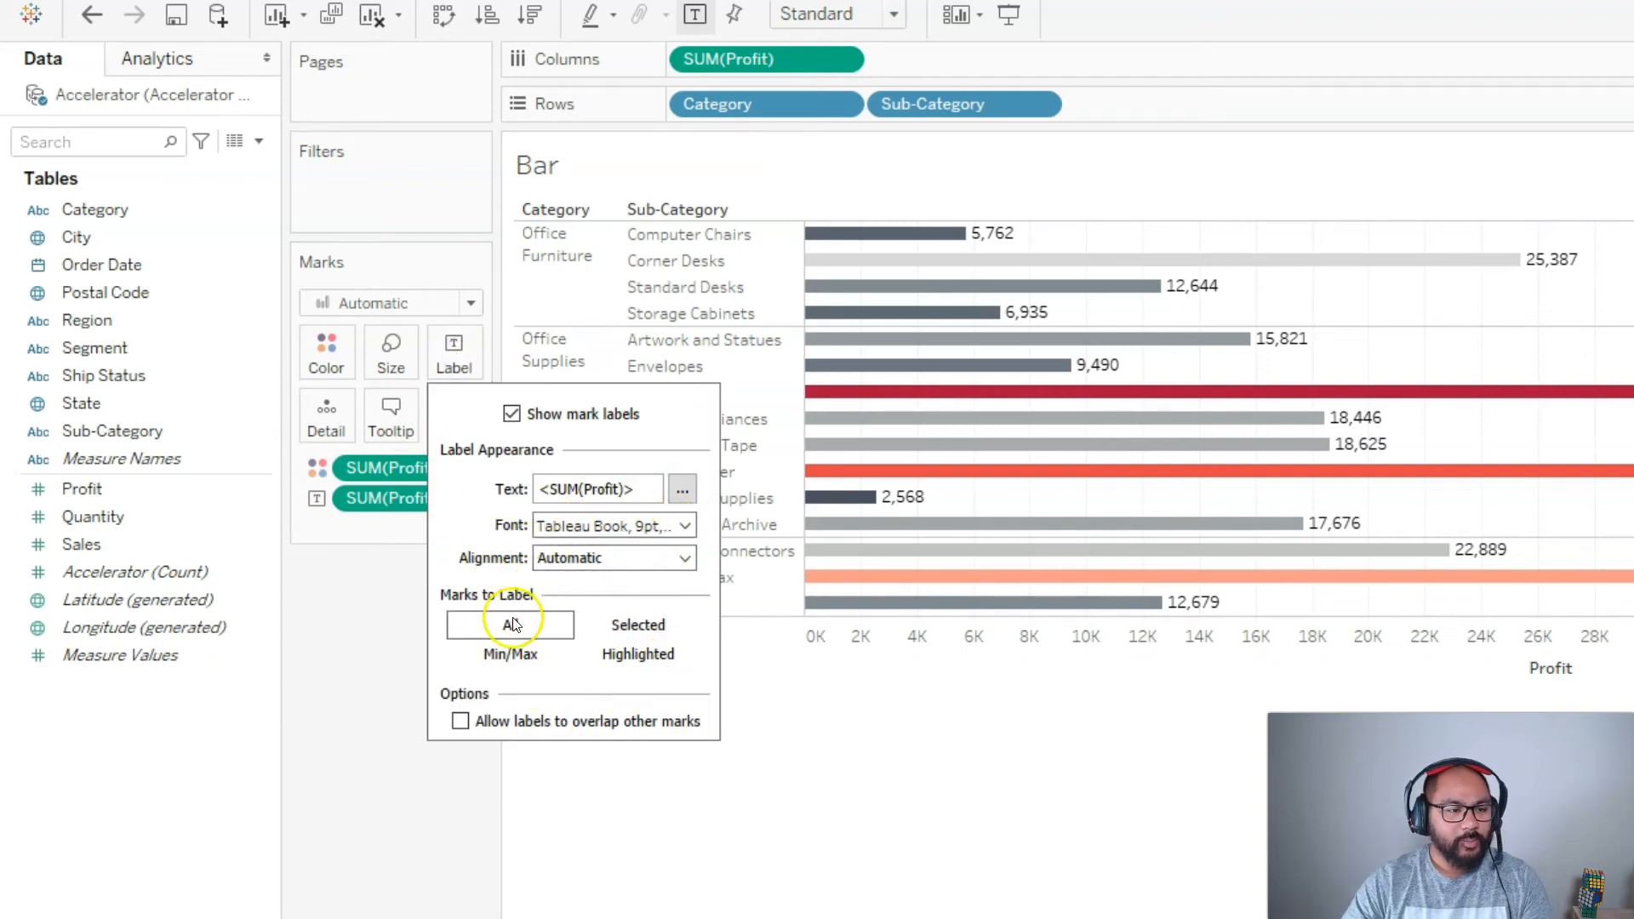
left_click(677, 528)
left_click(599, 599)
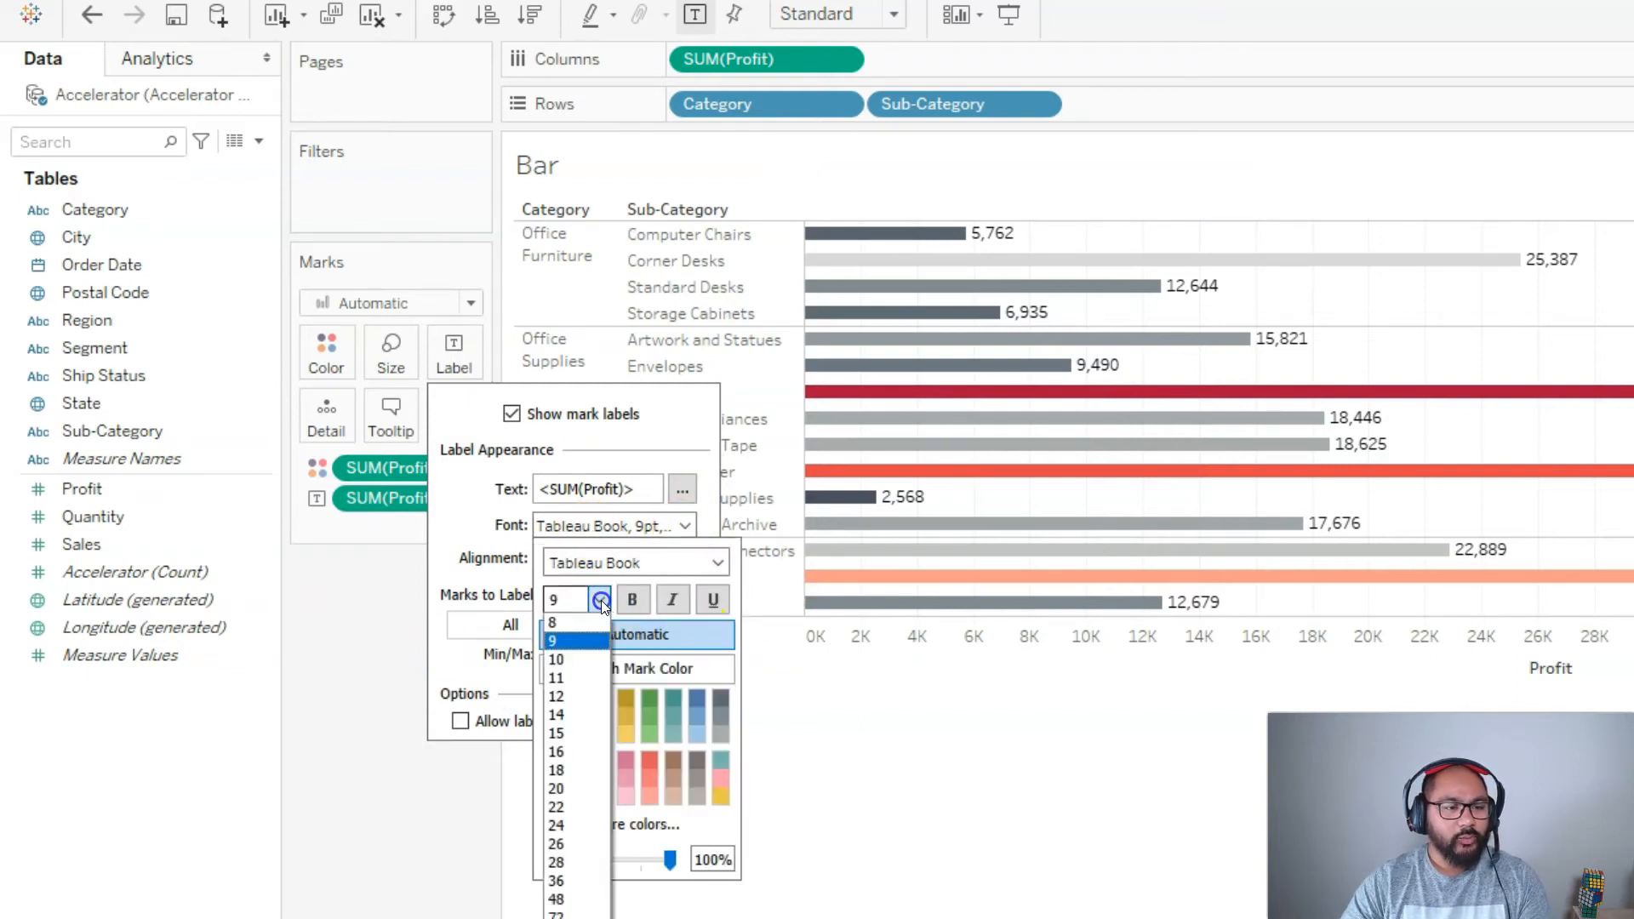
left_click(594, 598)
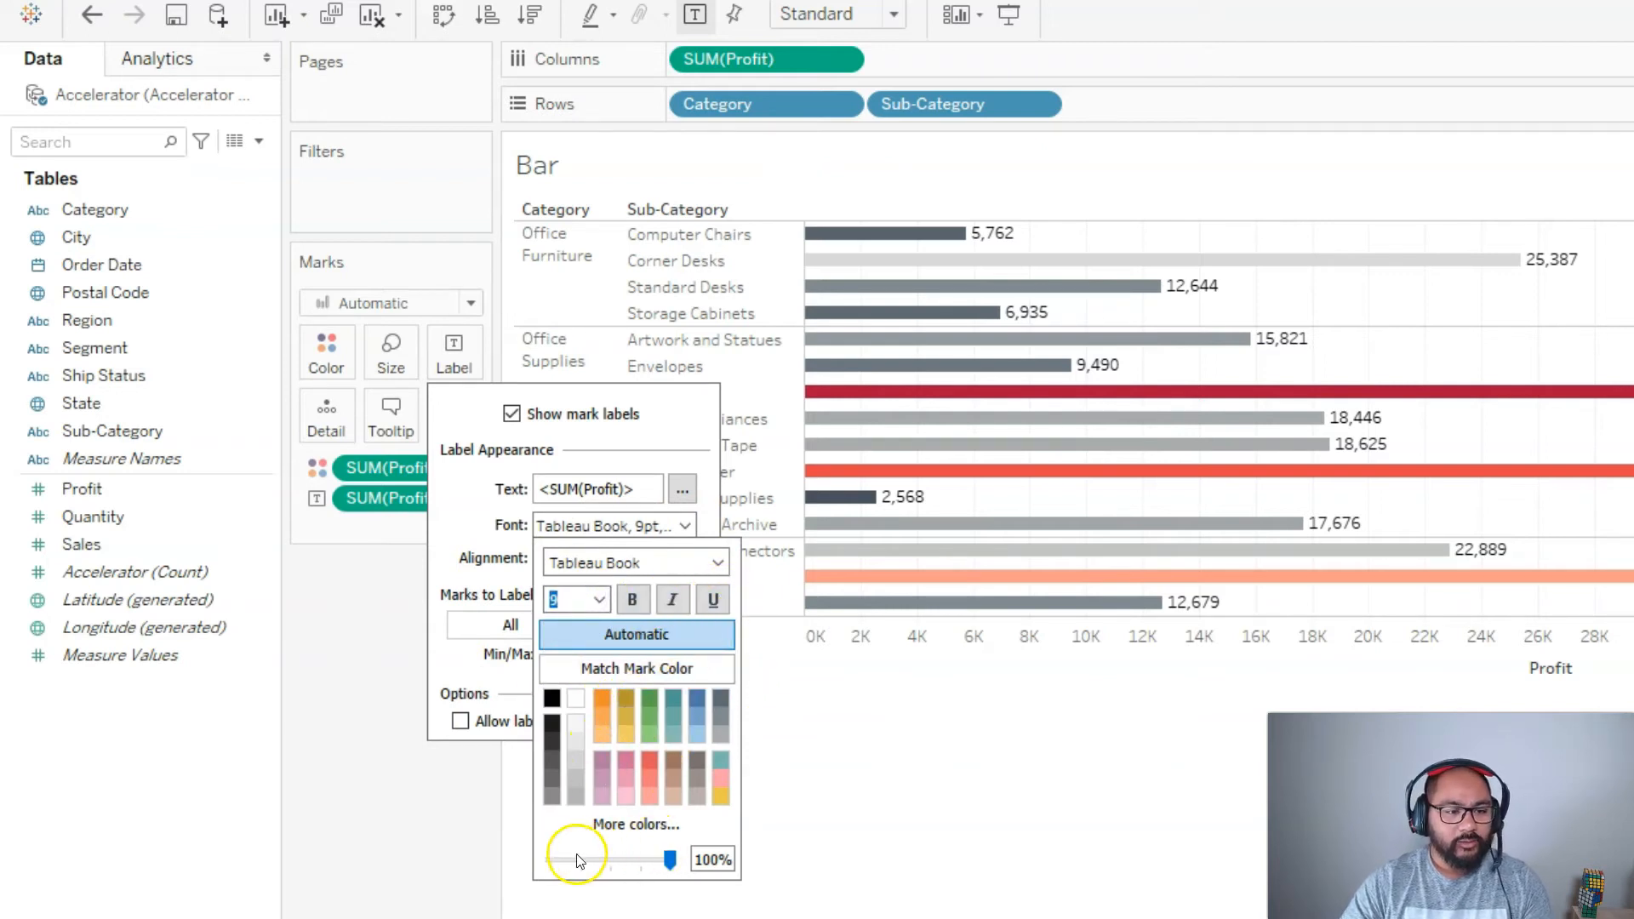
left_click(684, 494)
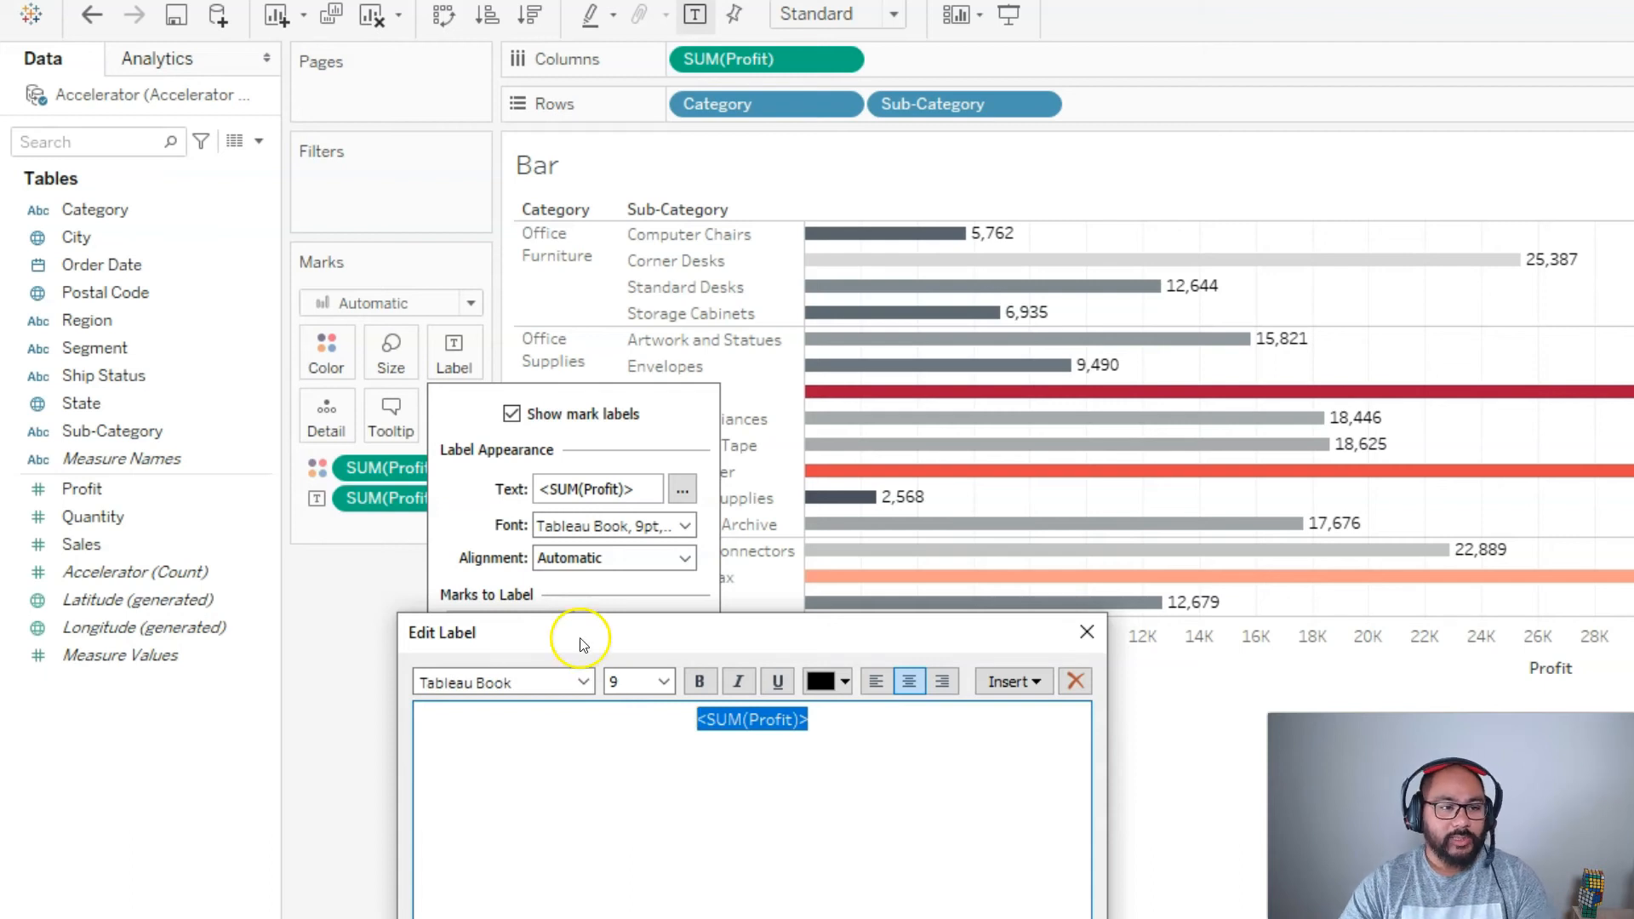
left_click(839, 718)
left_click(442, 762)
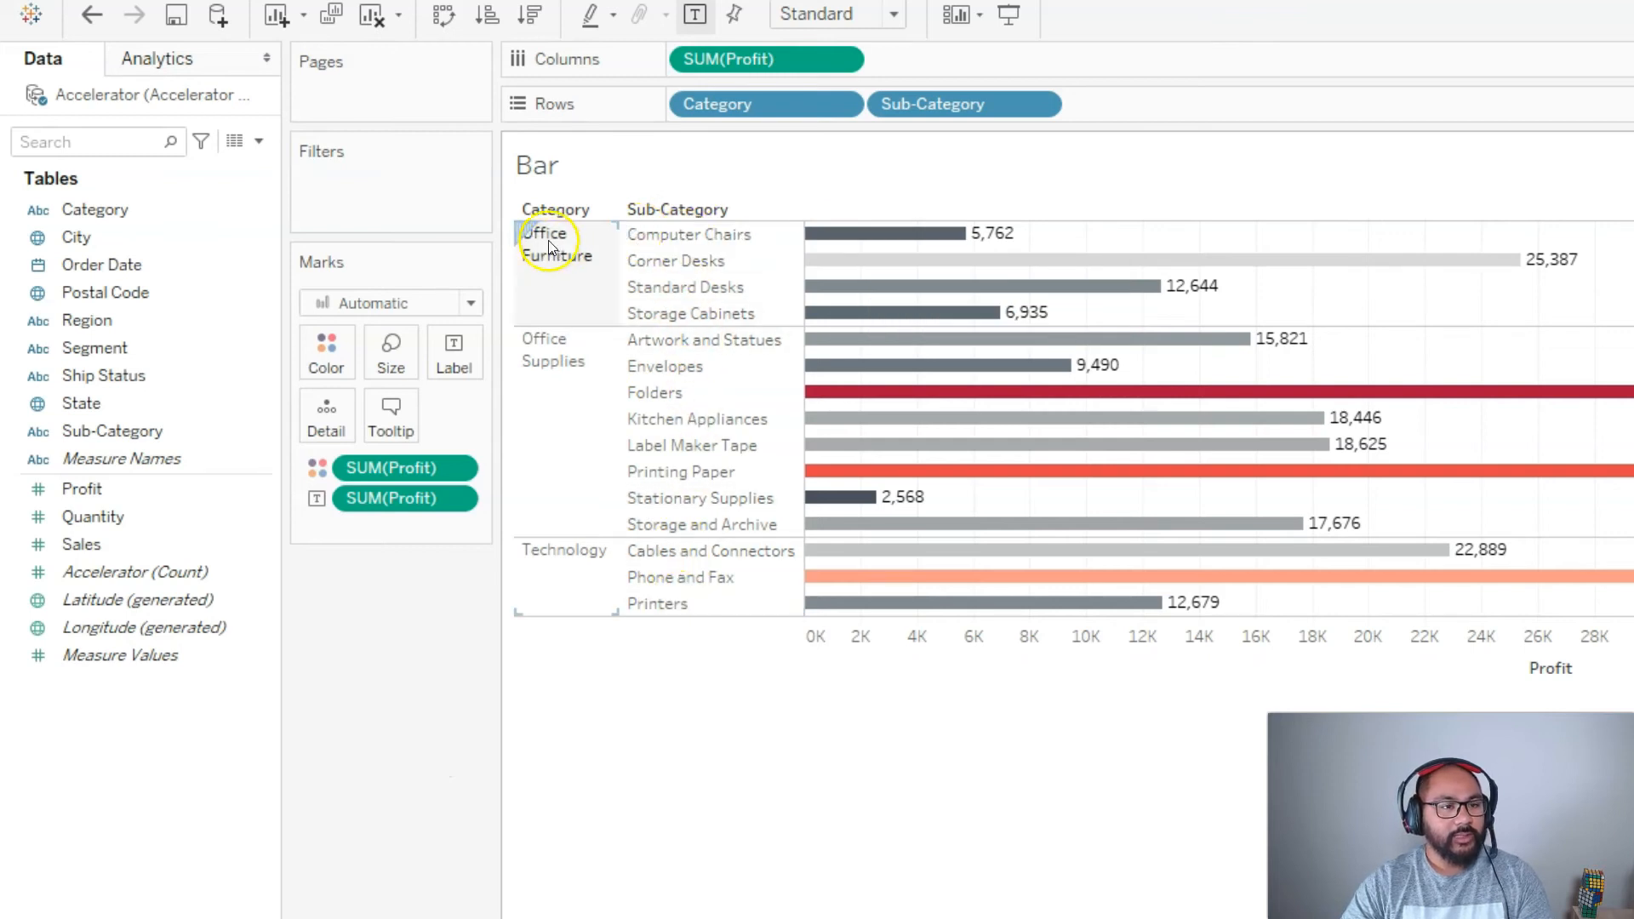
Add the Category field to the bar labels and rewrite the label text on one line as "<Category>: <SUM(Profit)>"
left_click(99, 214)
left_click_drag(99, 215, 458, 357)
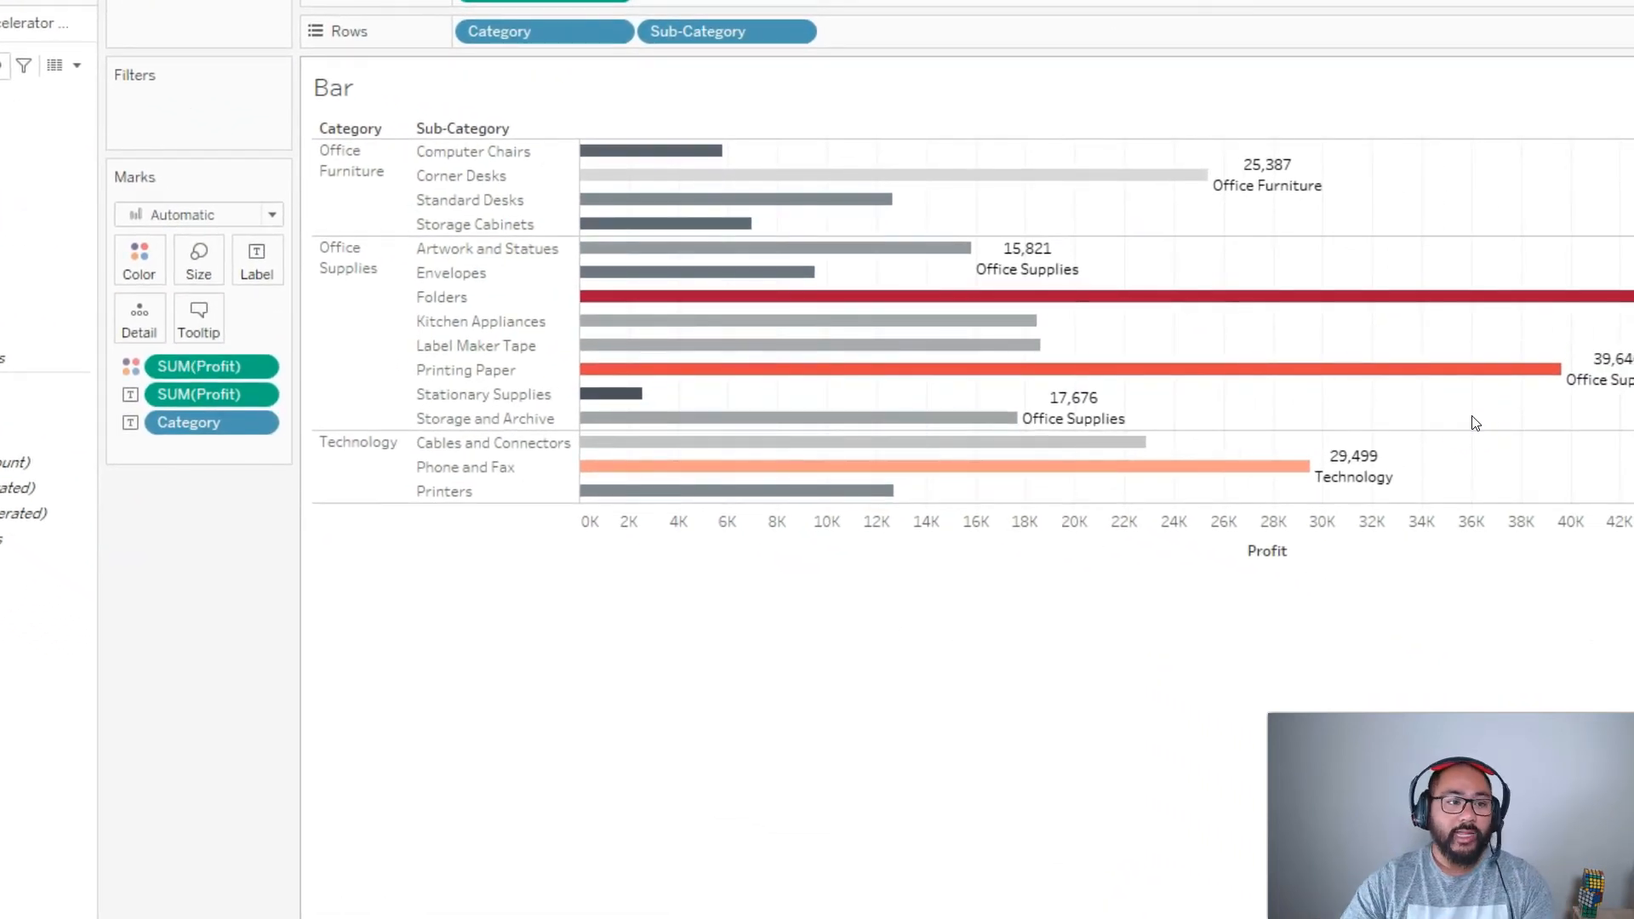
left_click(256, 266)
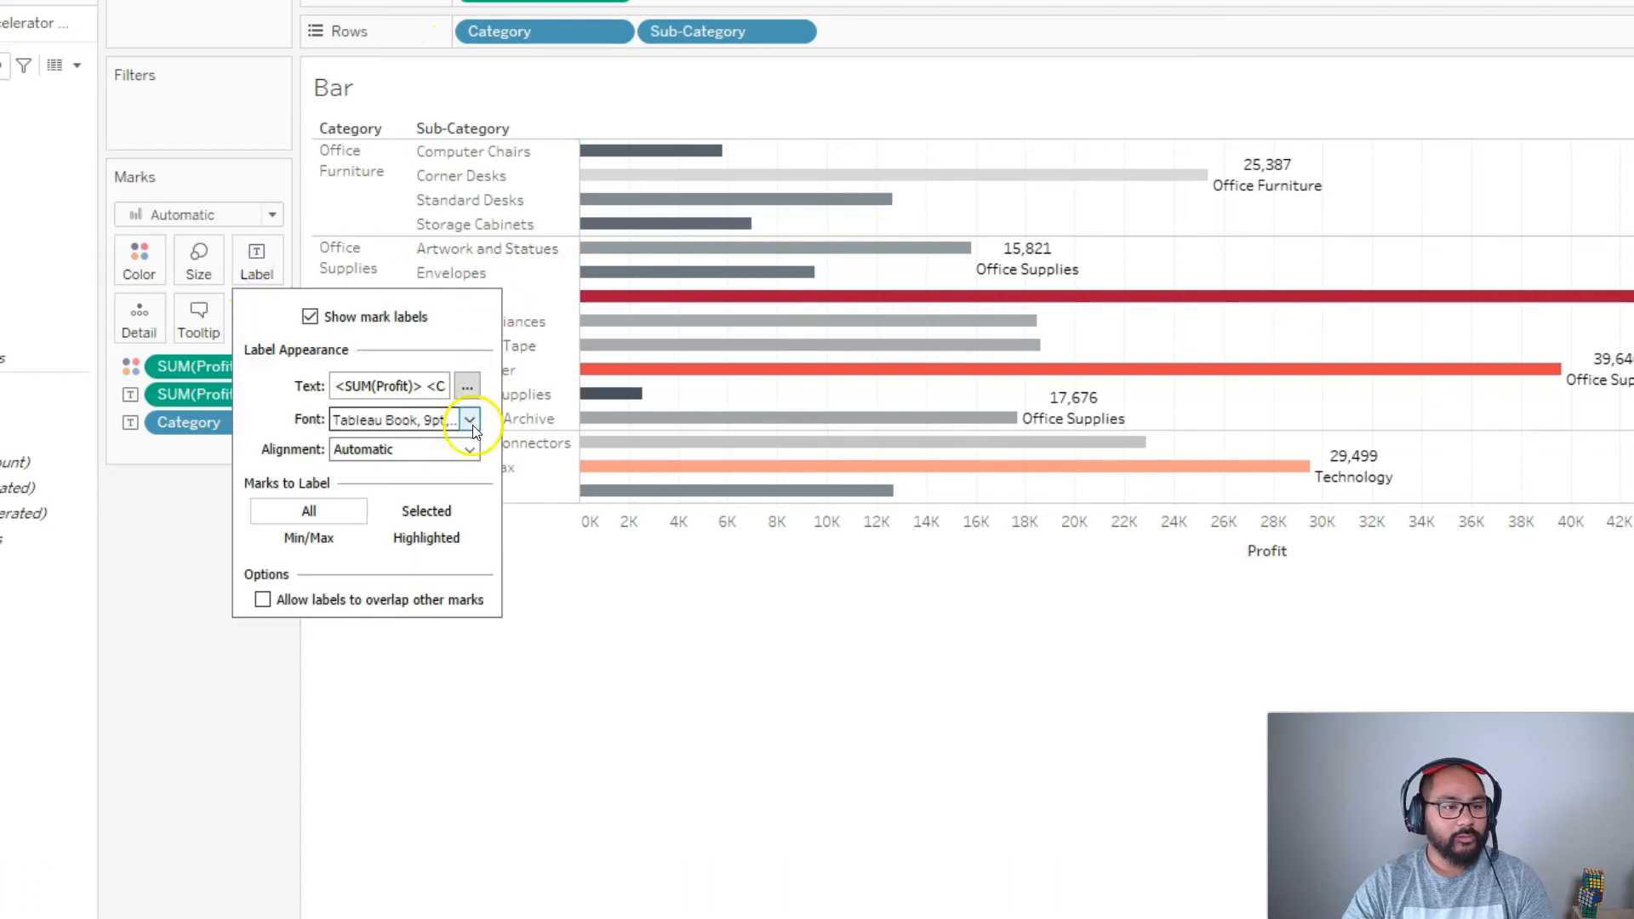
left_click(467, 388)
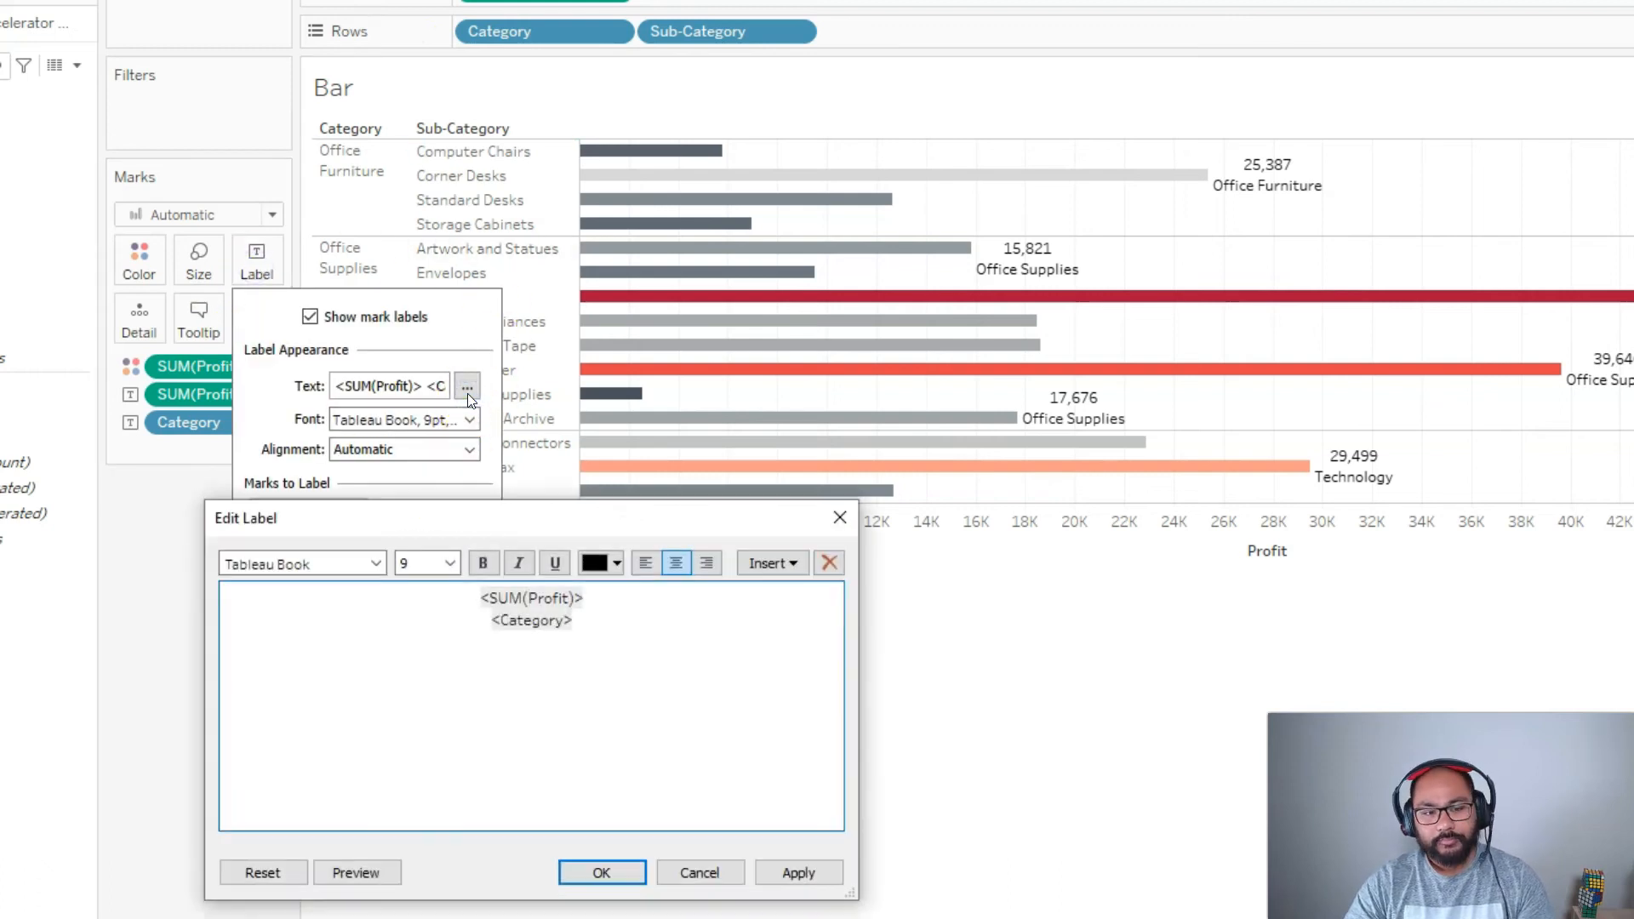
left_click_drag(618, 619, 465, 598)
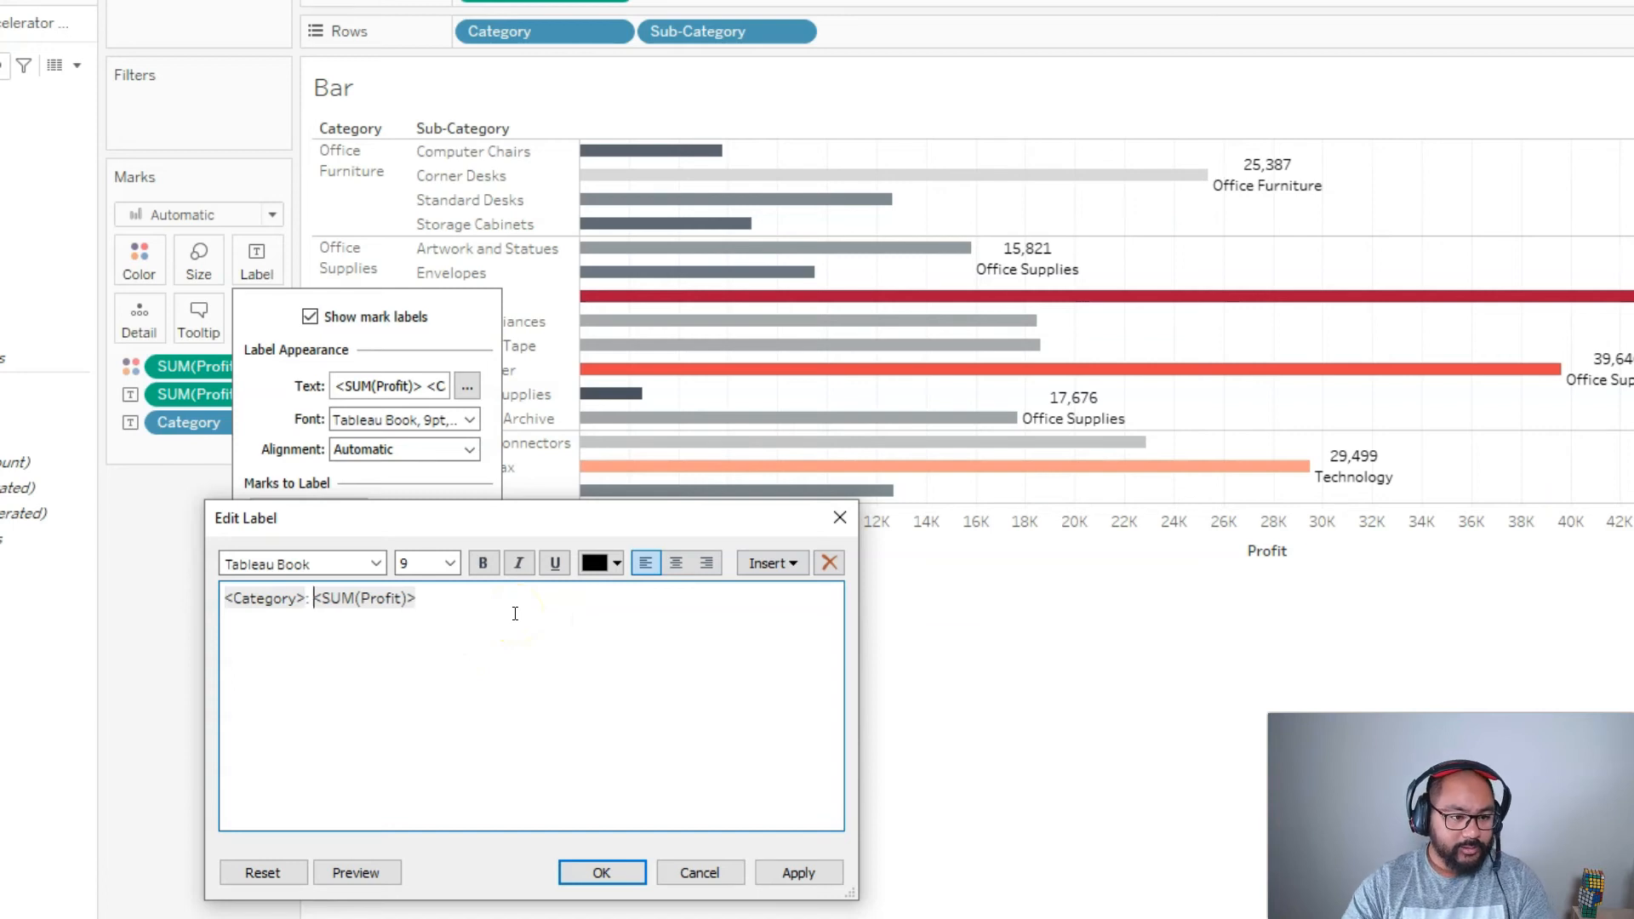
Center the label text, make its "<Category>:" part bold, and apply the label to the bars
left_click(303, 598)
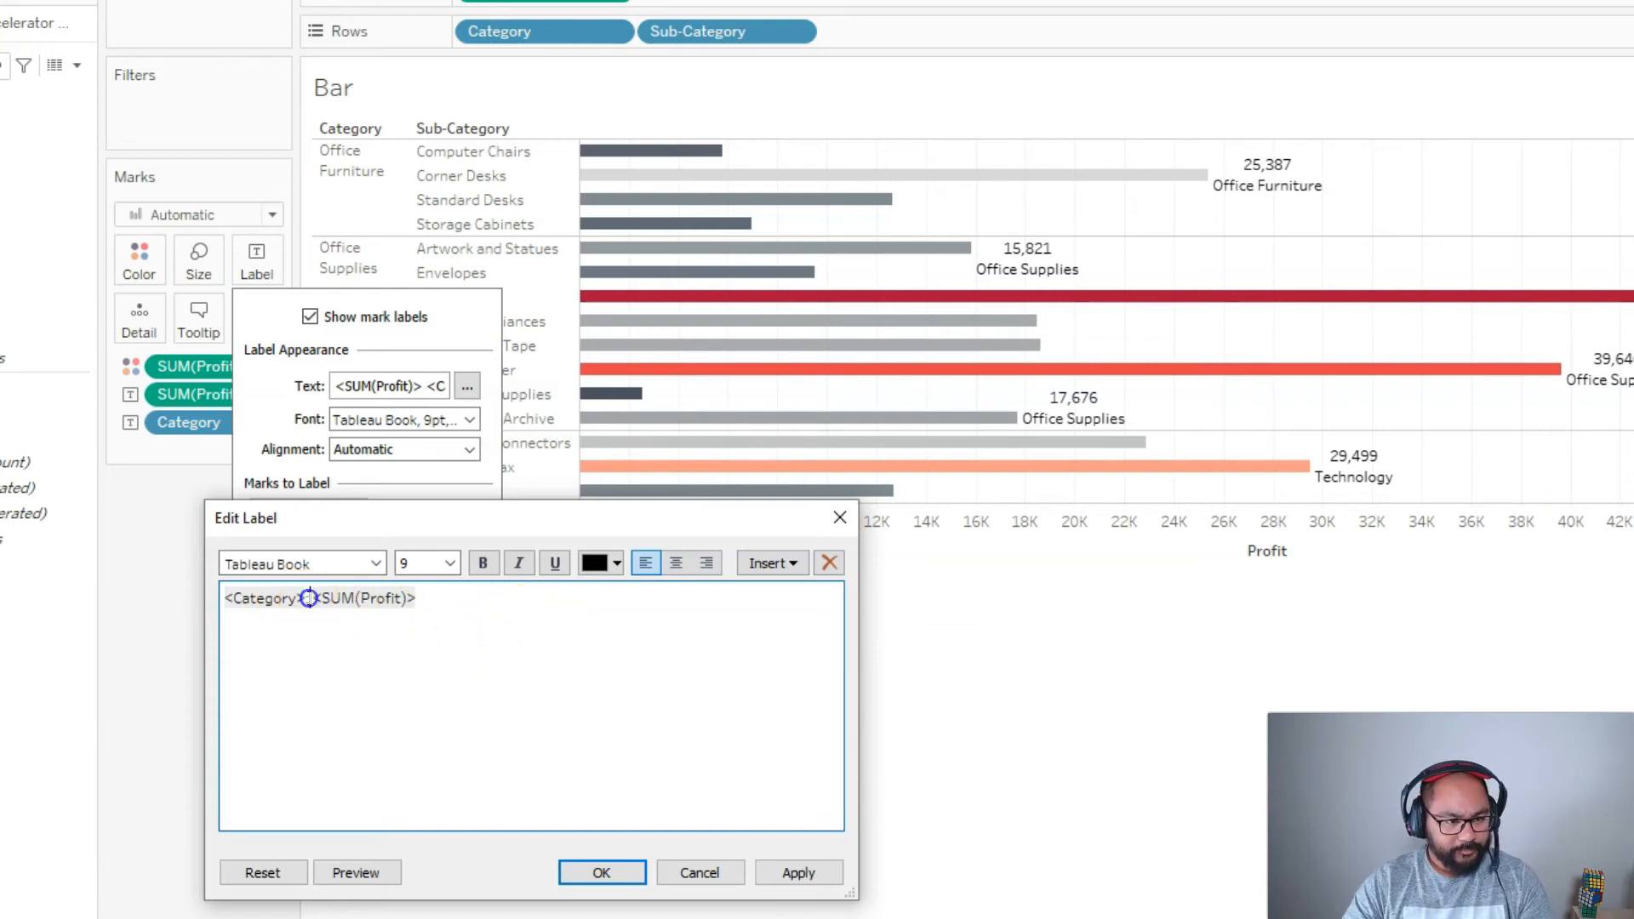
left_click_drag(304, 599, 215, 587)
key("ctrl+b")
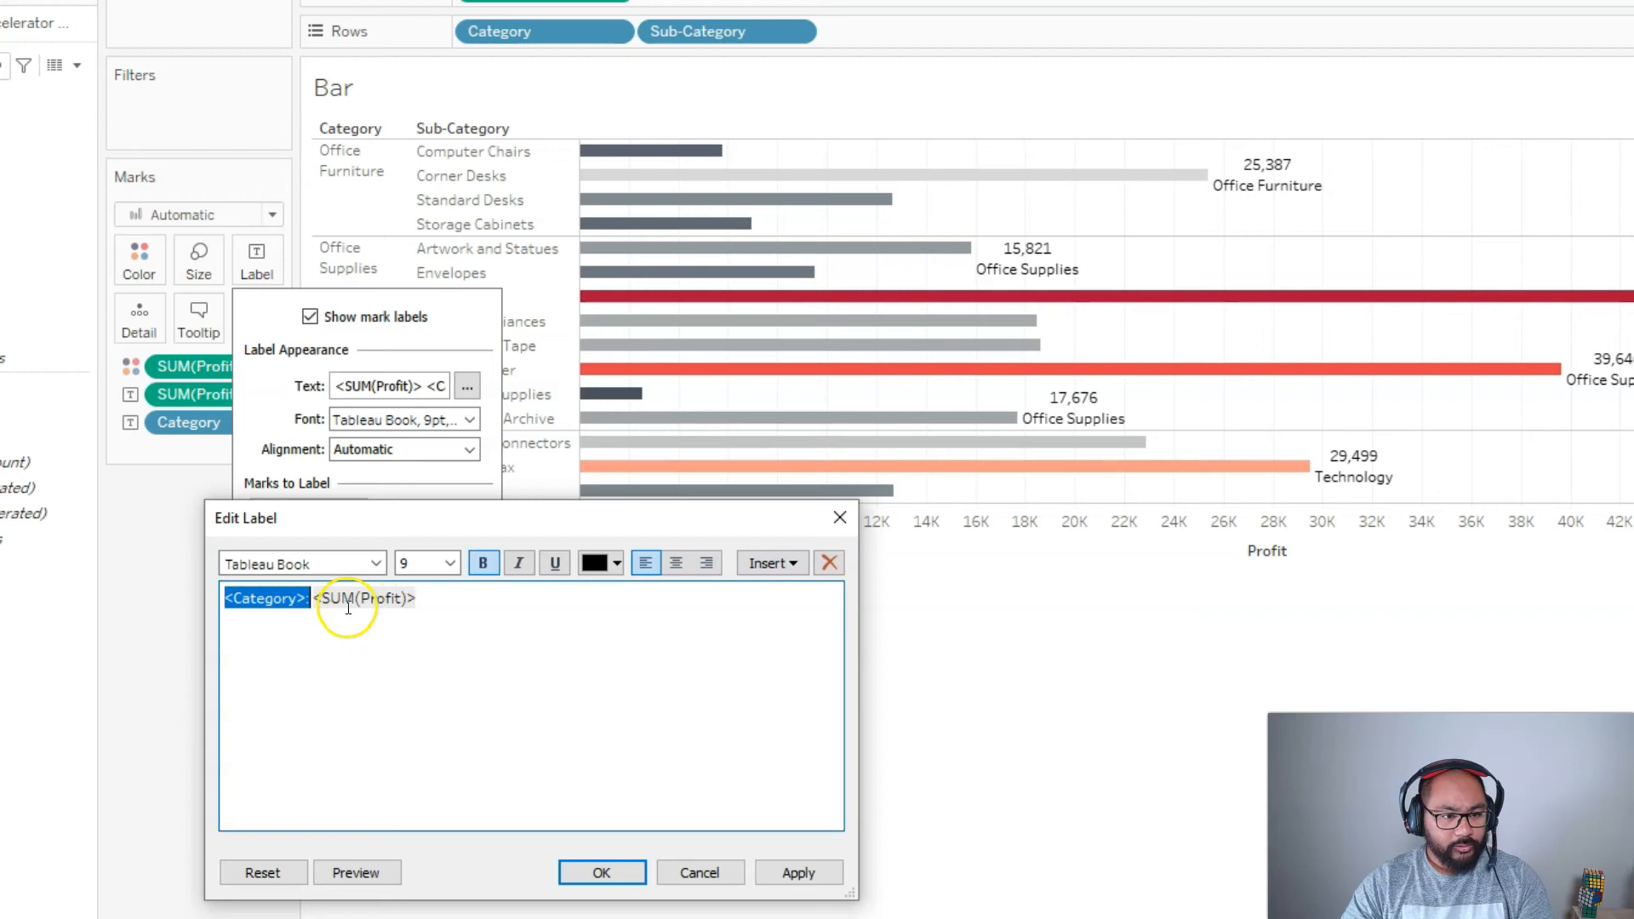
left_click(466, 608)
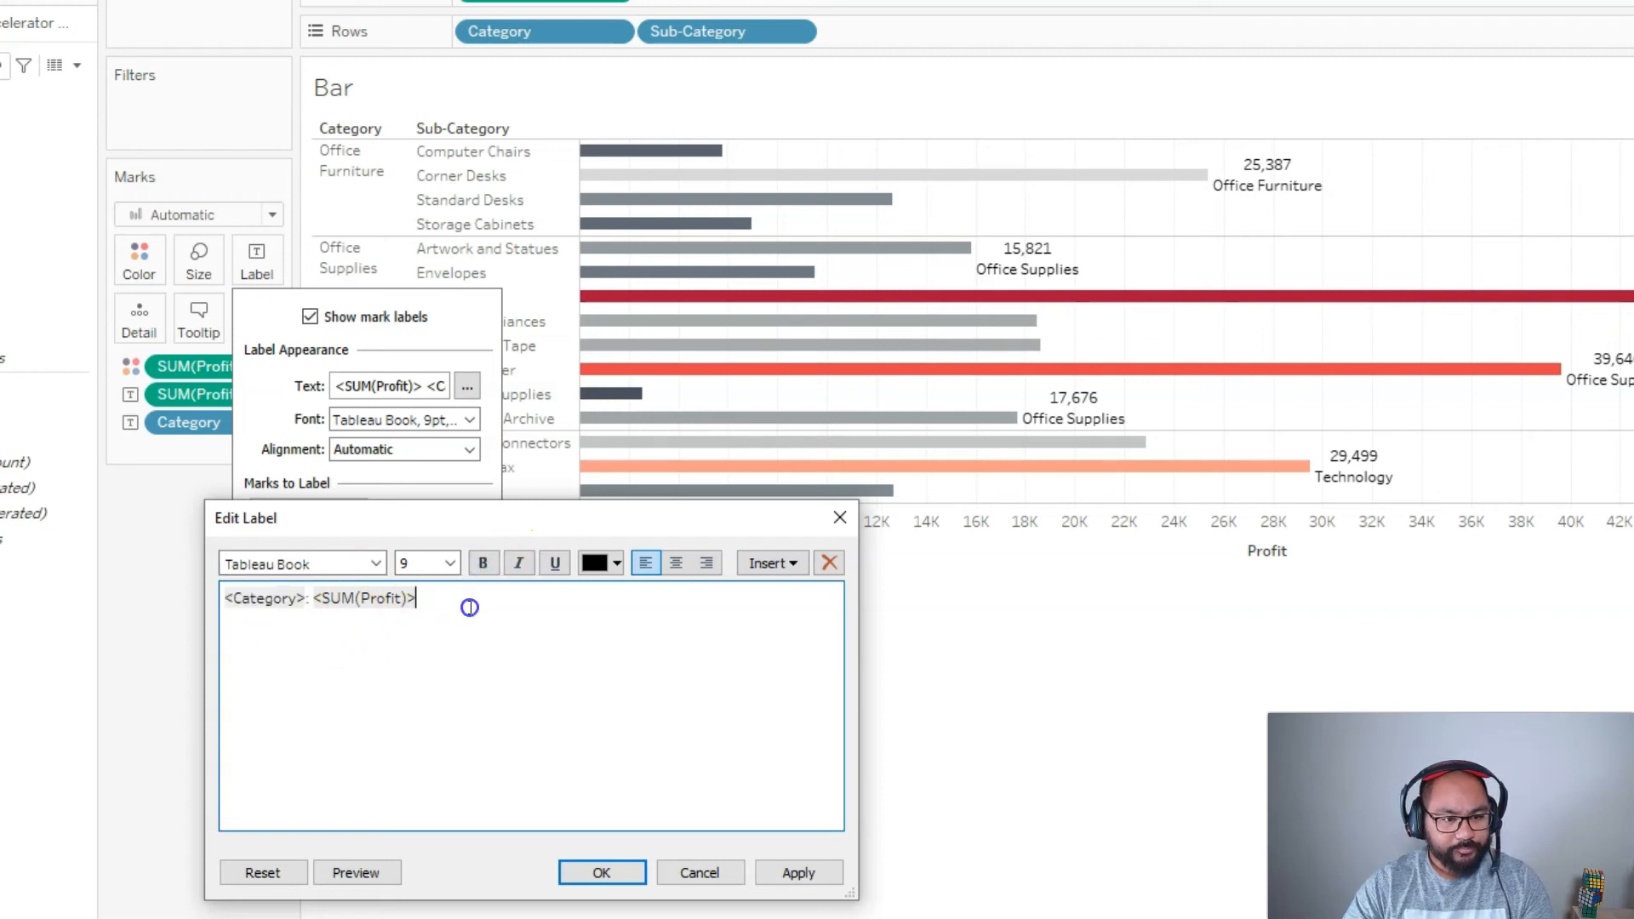
left_click(676, 563)
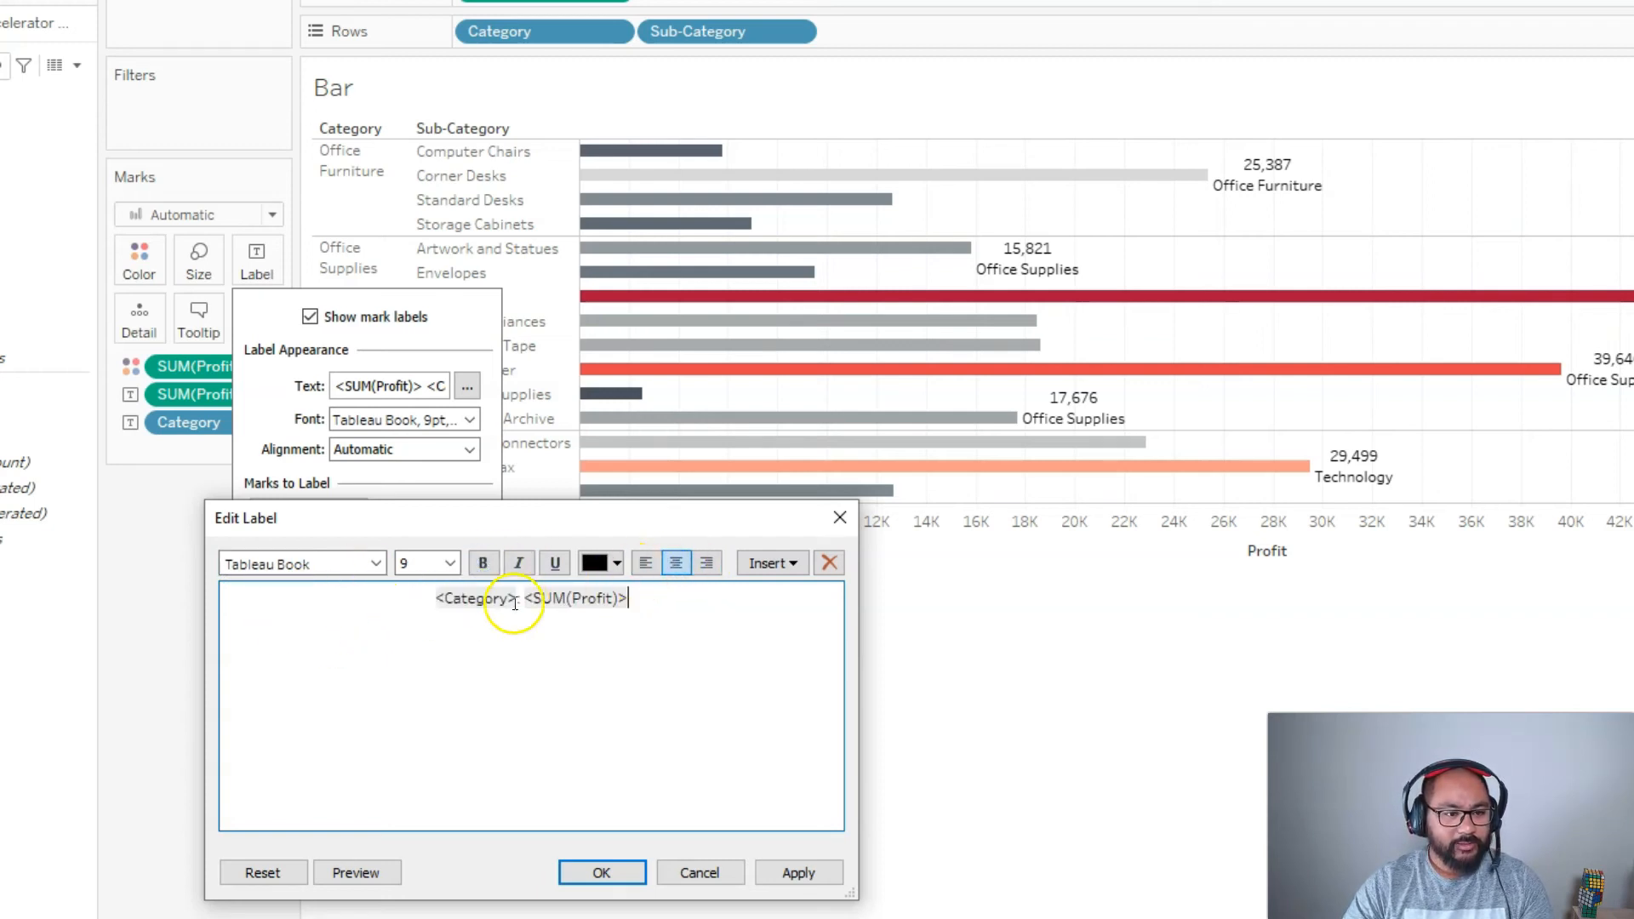
left_click_drag(521, 600, 406, 587)
left_click(483, 567)
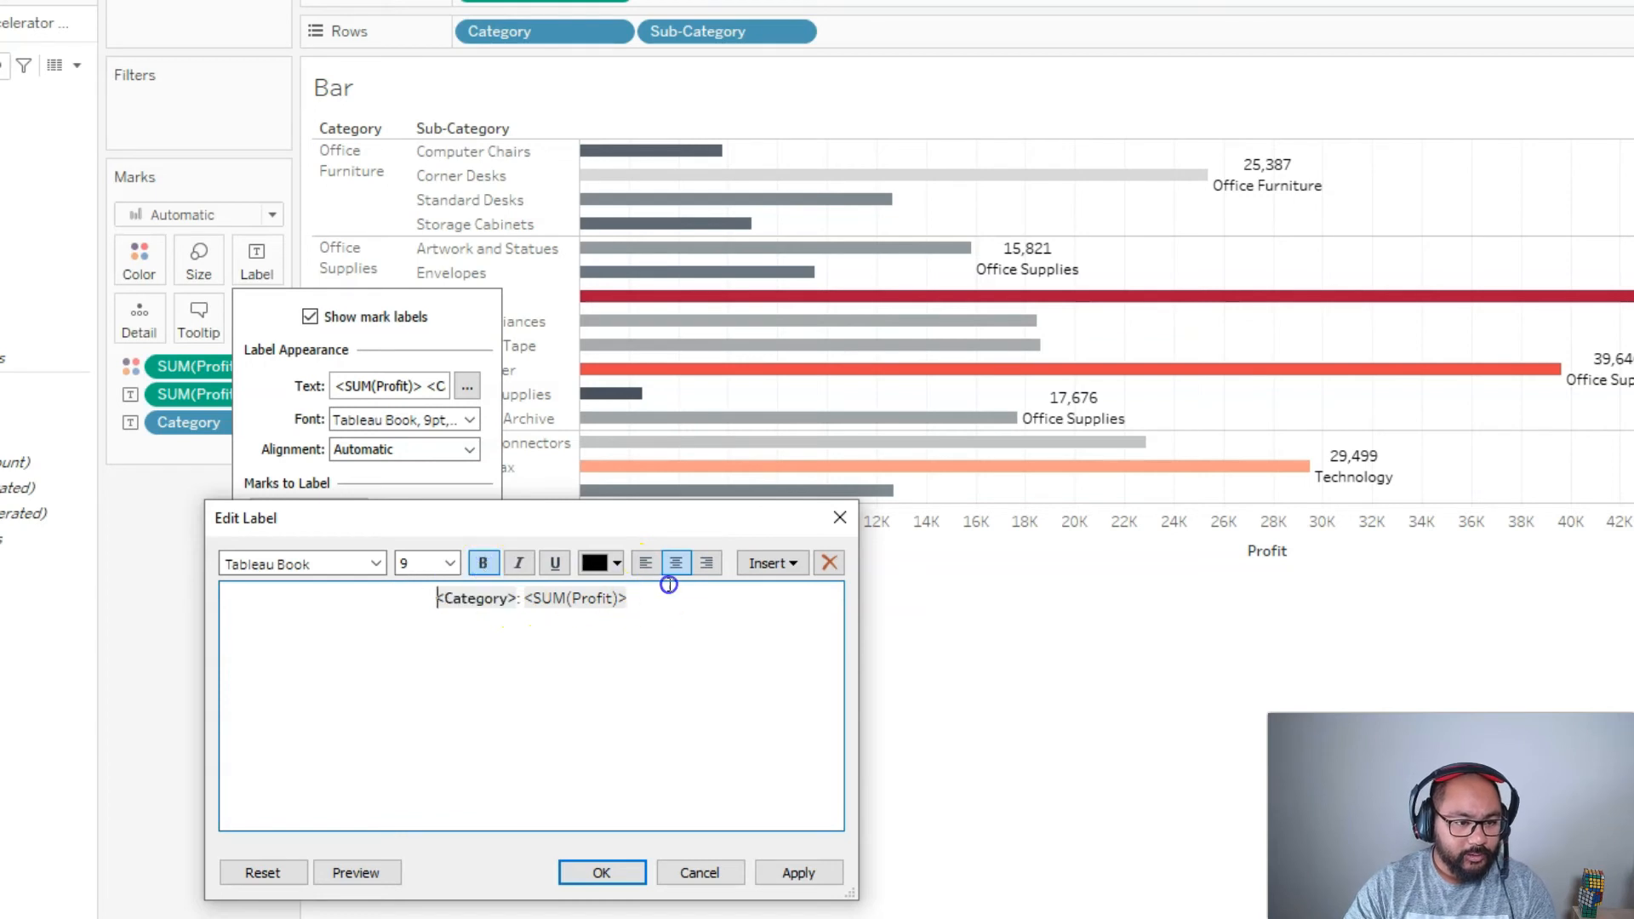
left_click(806, 874)
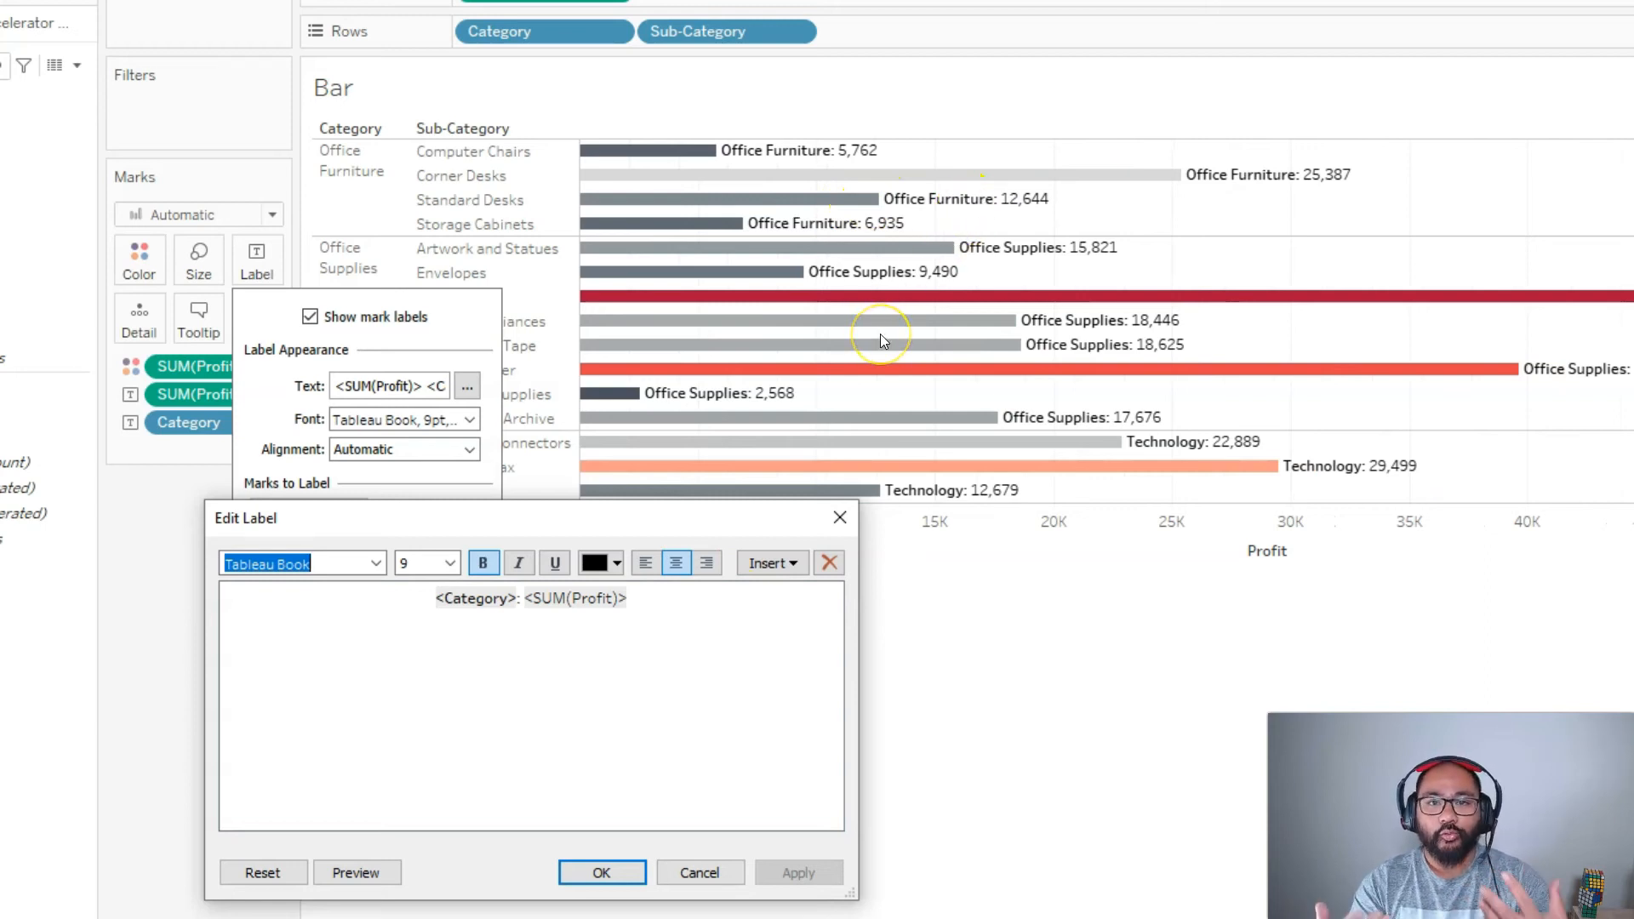
left_click(614, 872)
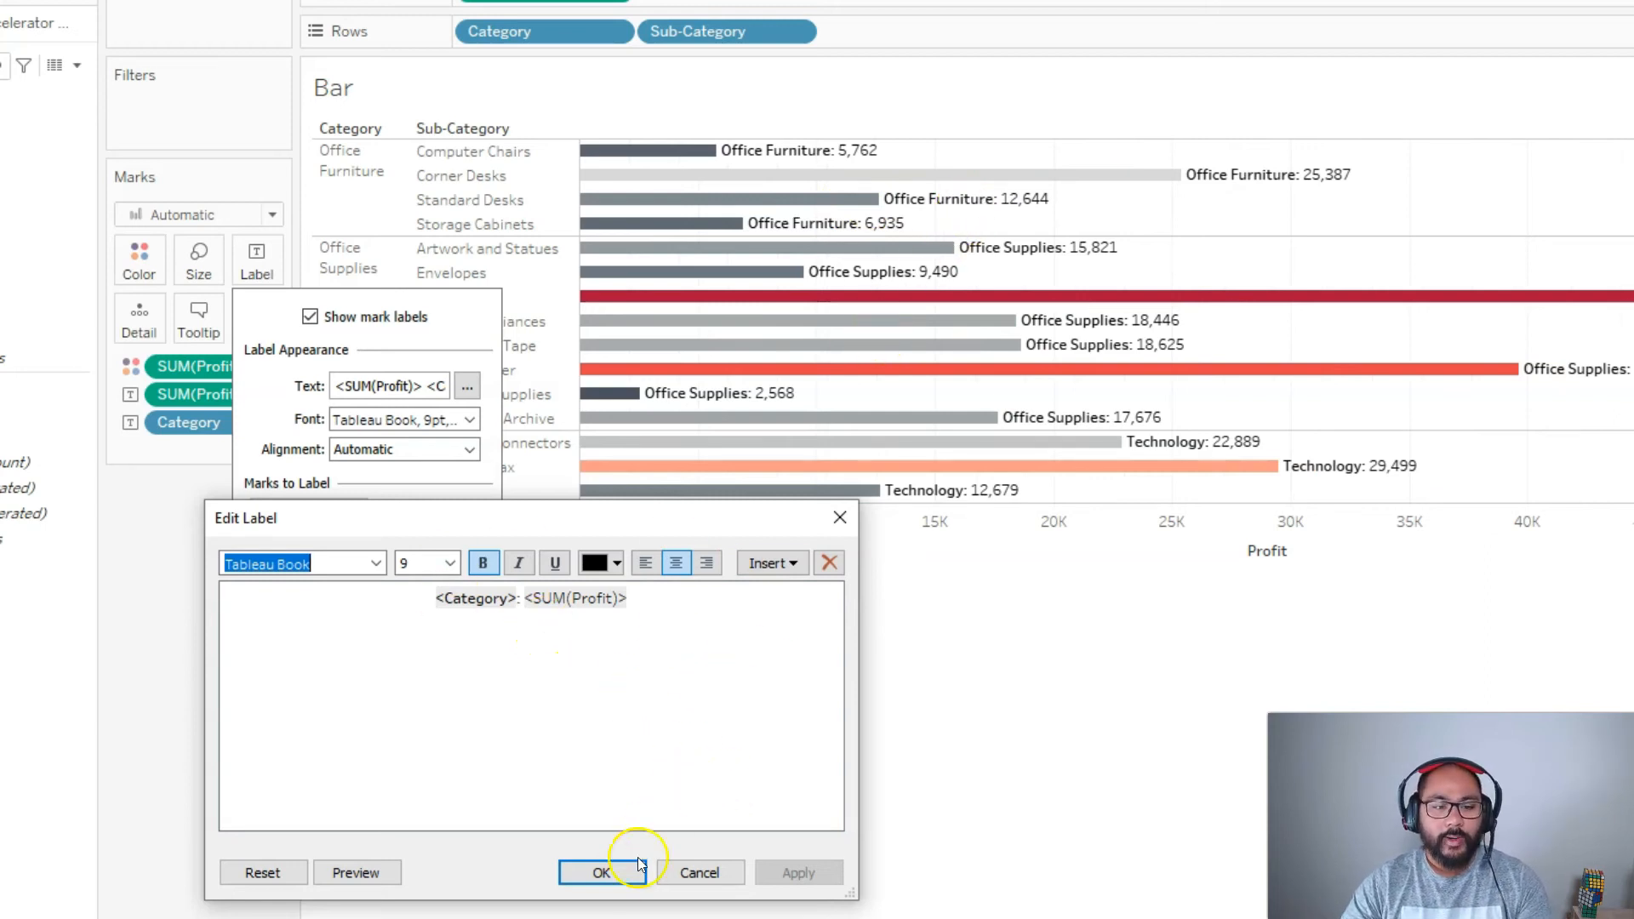
left_click(184, 685)
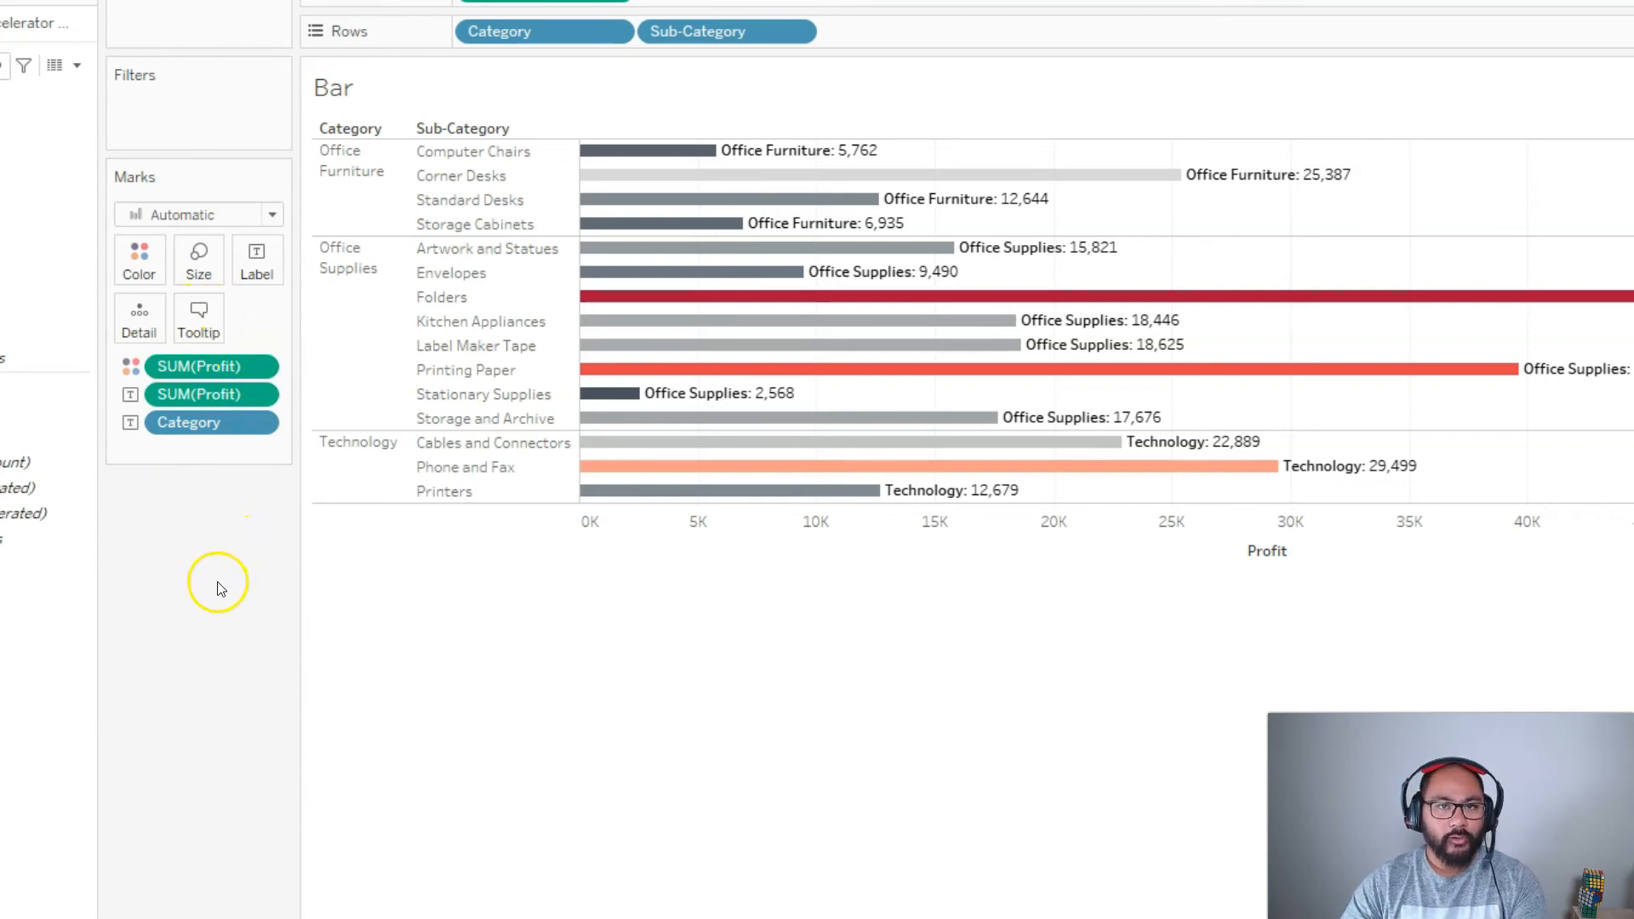
Examine the default tooltips of several bars, such as Kitchen Appliances, Label Maker Tape, Storage Cabinets and Envelopes
mouse_move(648, 252)
mouse_move(627, 324)
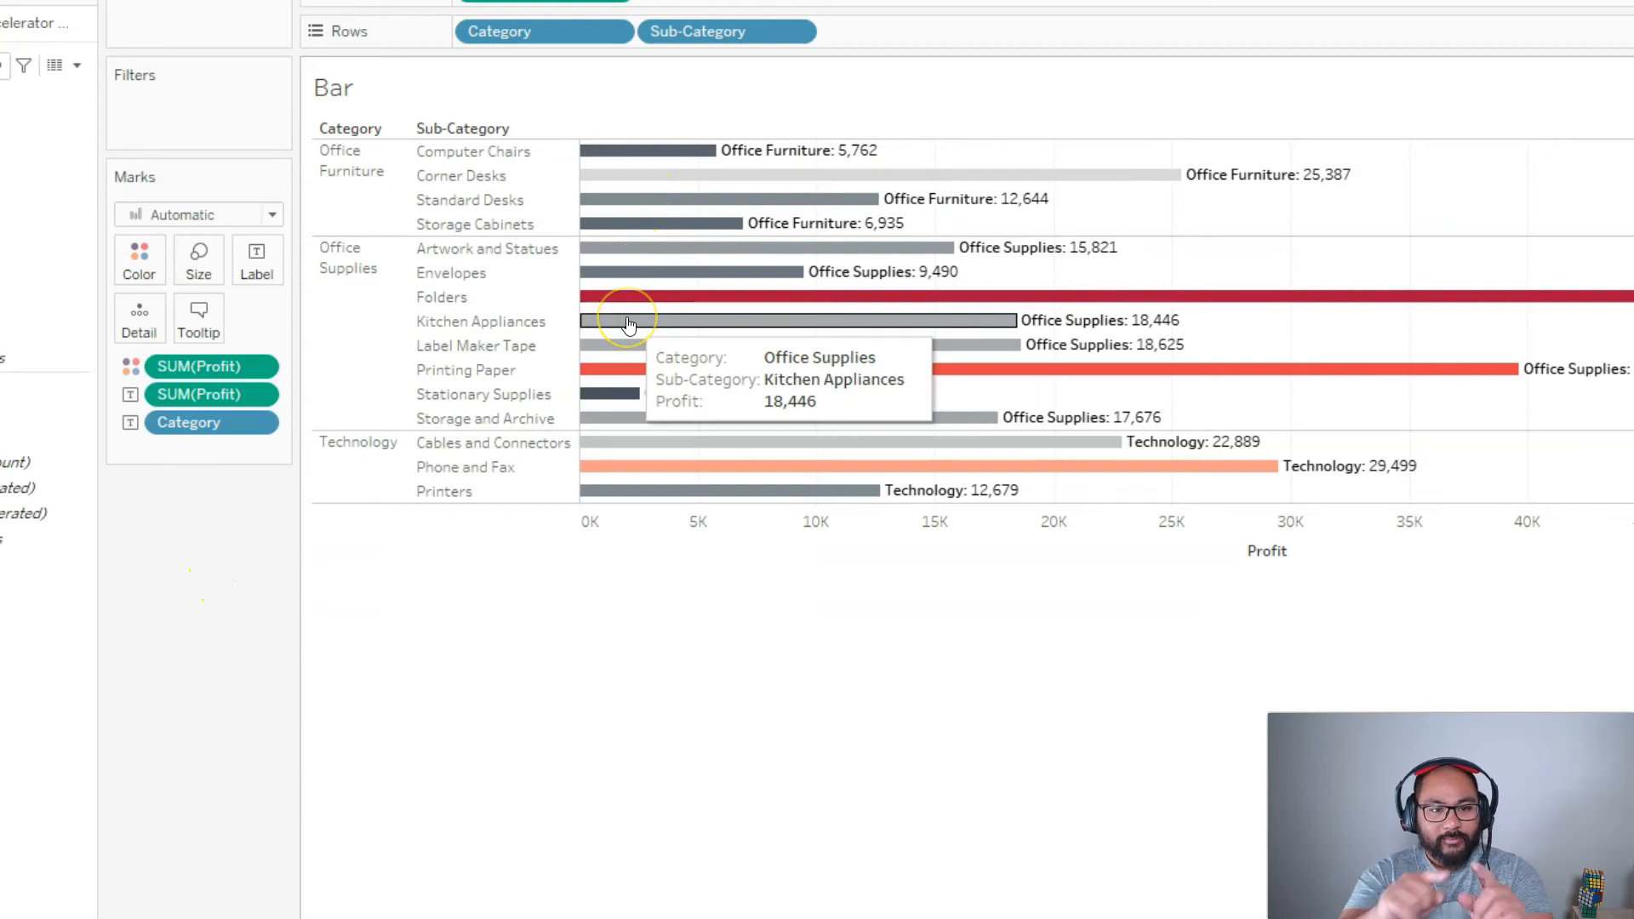
mouse_move(625, 355)
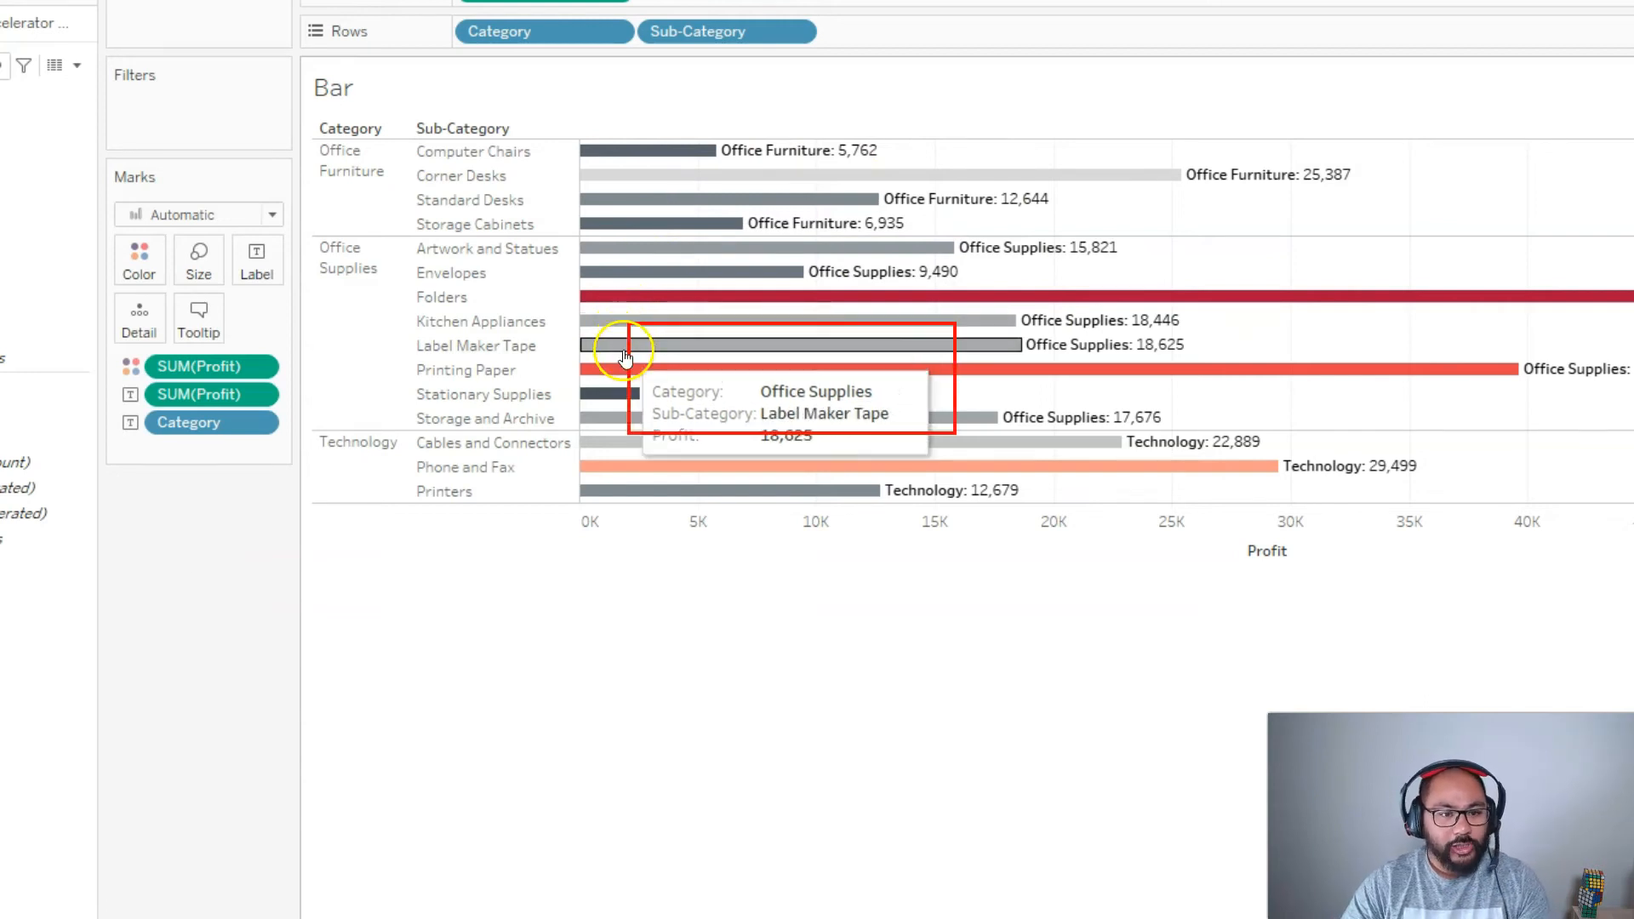
mouse_move(616, 494)
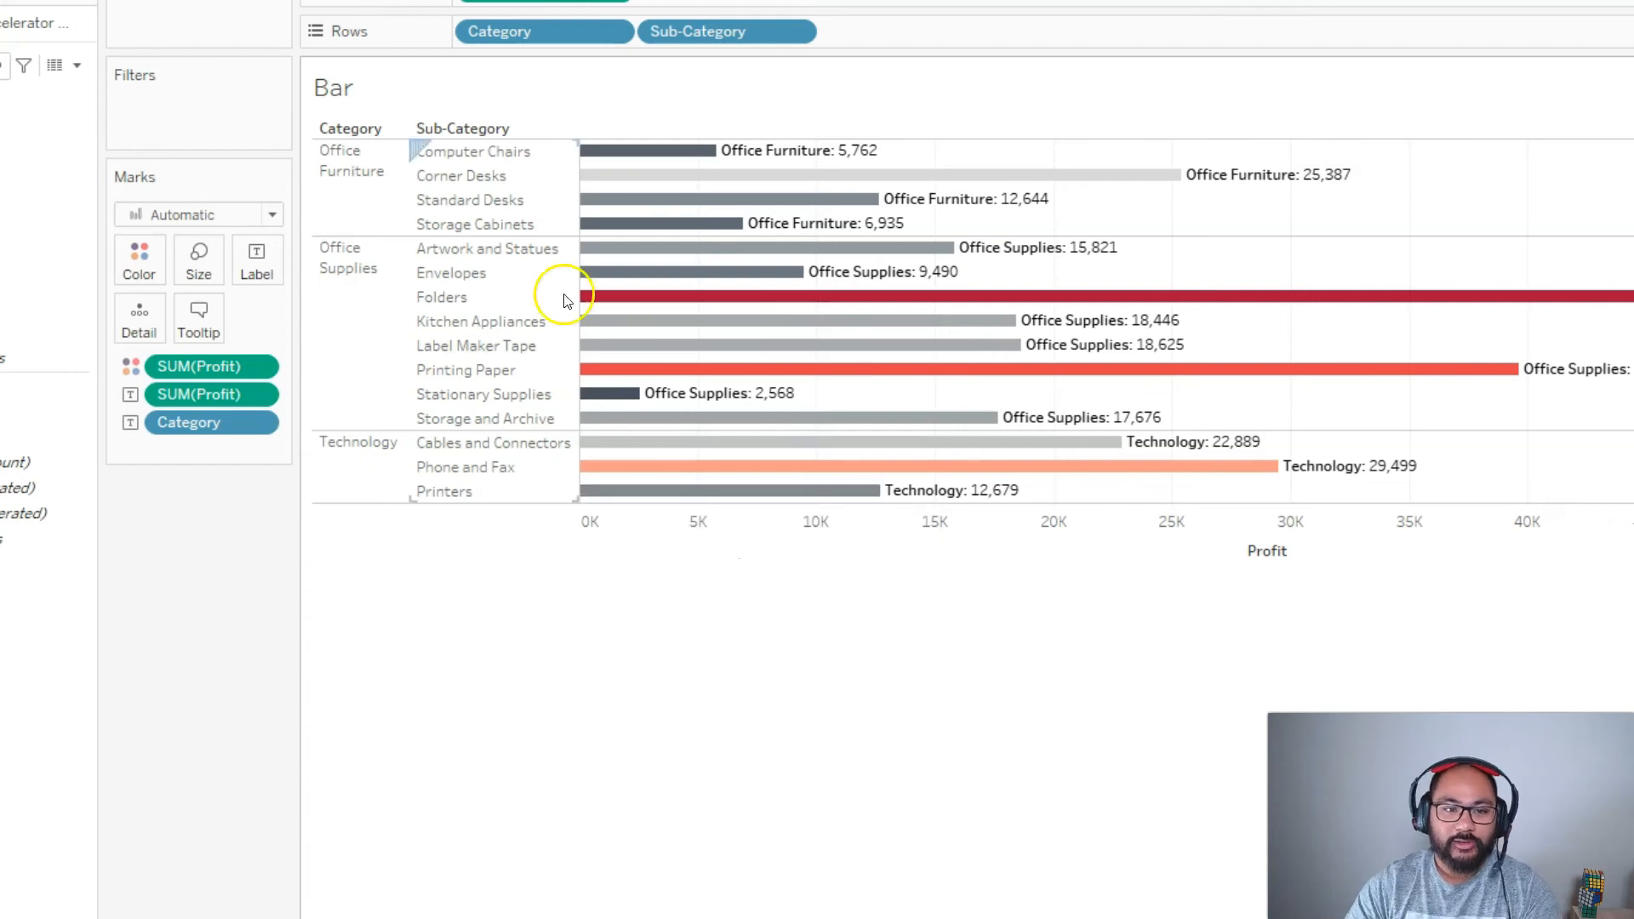
mouse_move(671, 223)
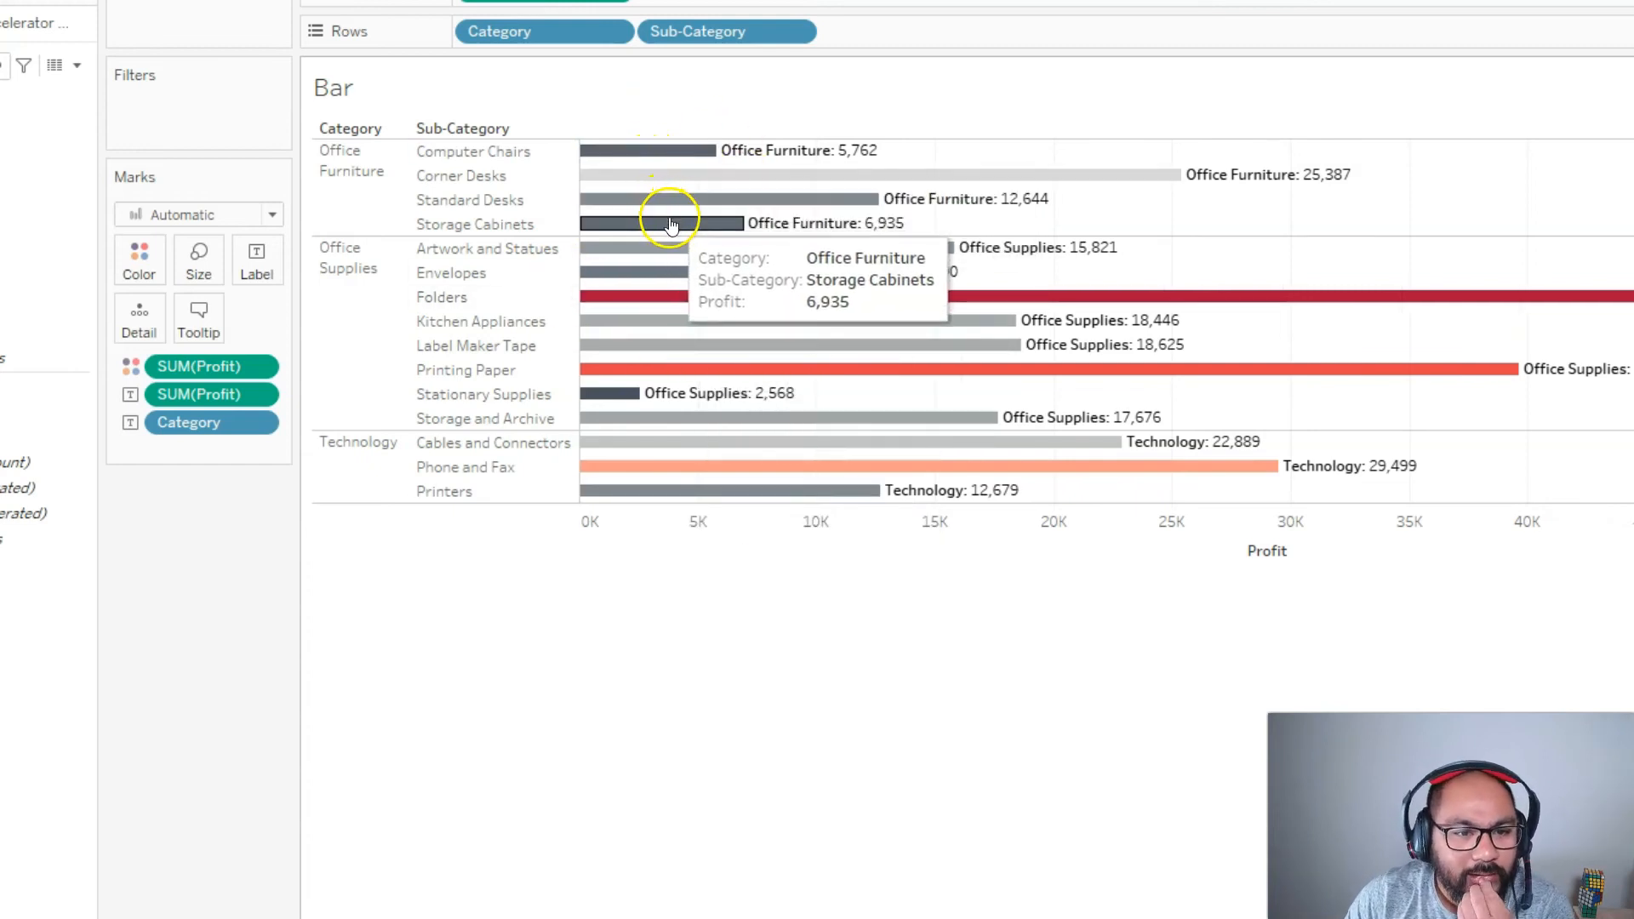
mouse_move(692, 274)
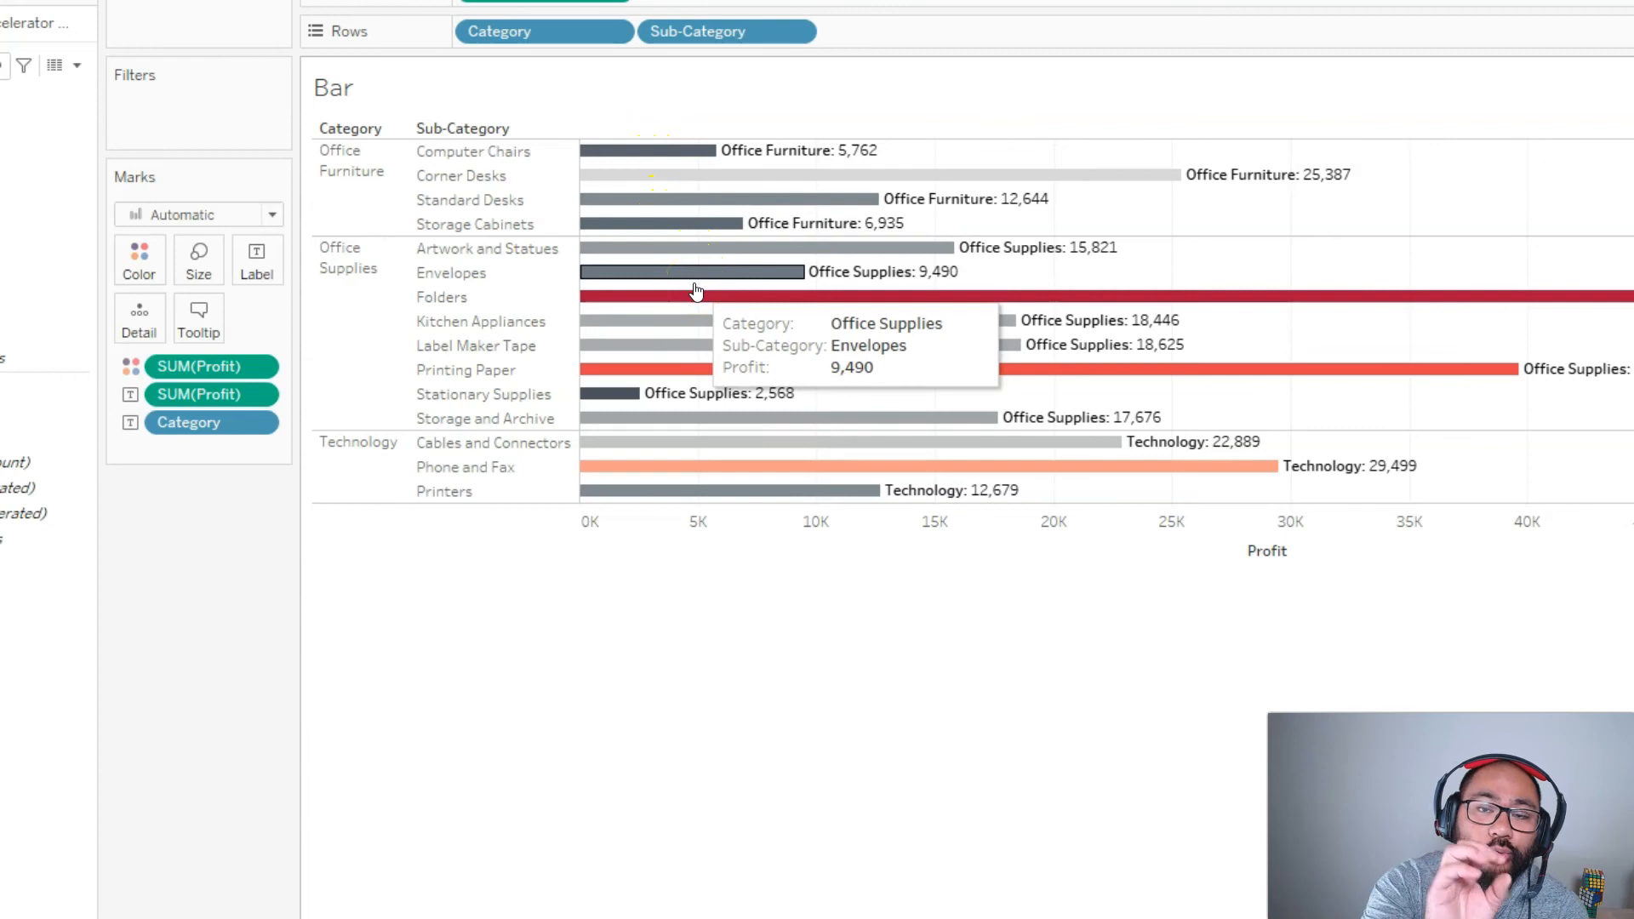
left_click(679, 275)
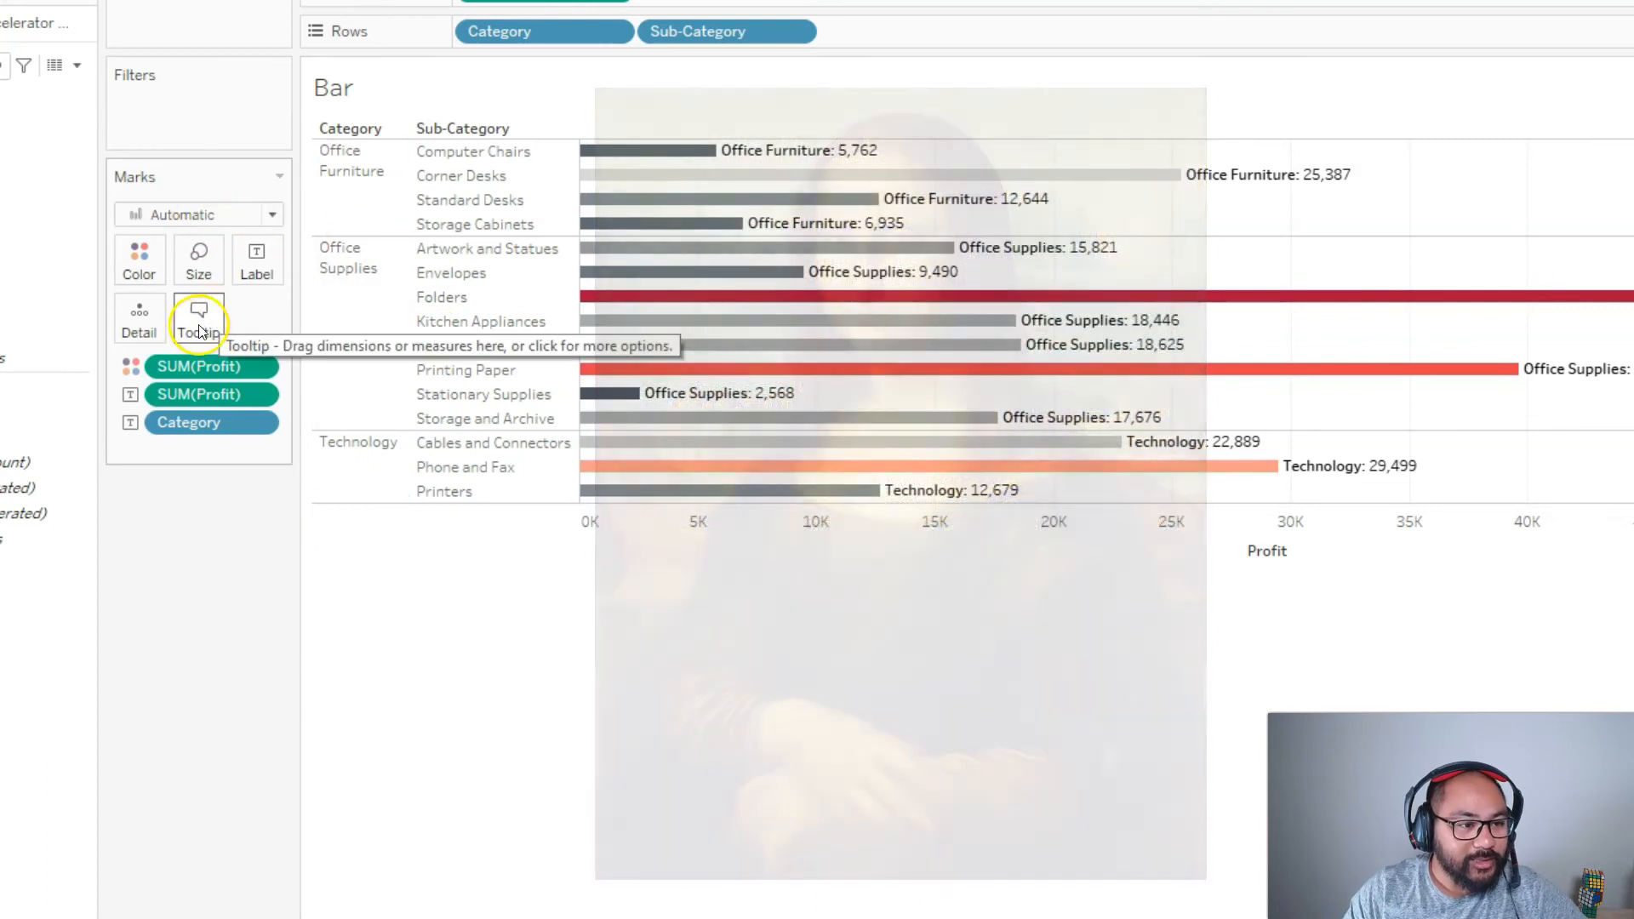
Edit the tooltip, adding blank lines above its fields and starting a bold sentence with "In the main category"
left_click(195, 317)
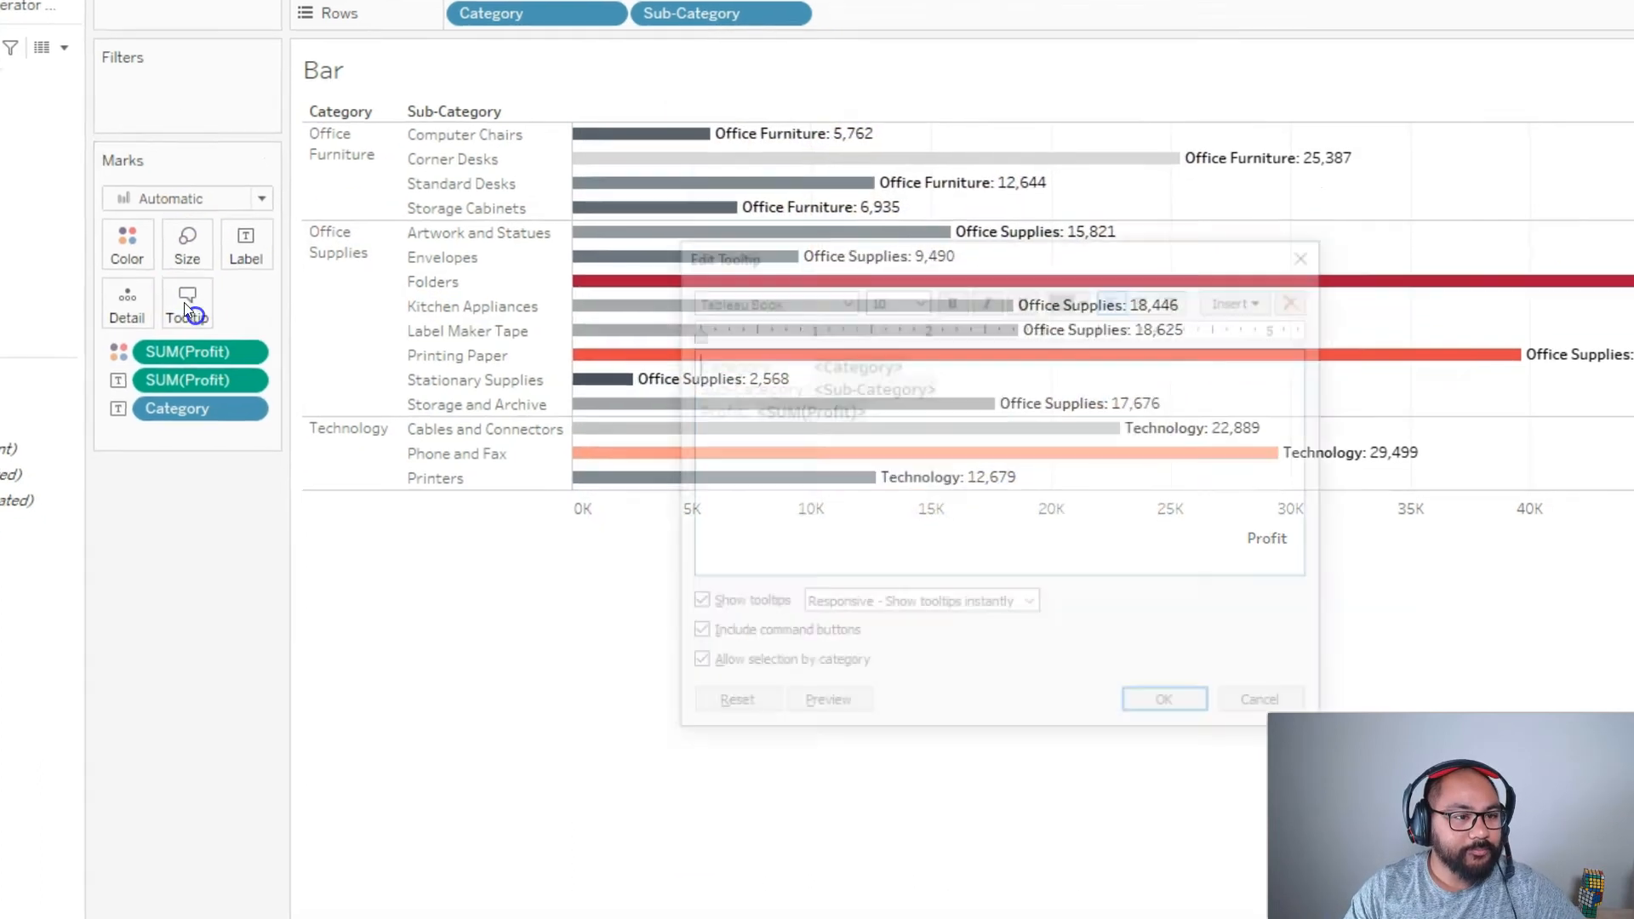
key("Return")
key("Return")
key("Return")
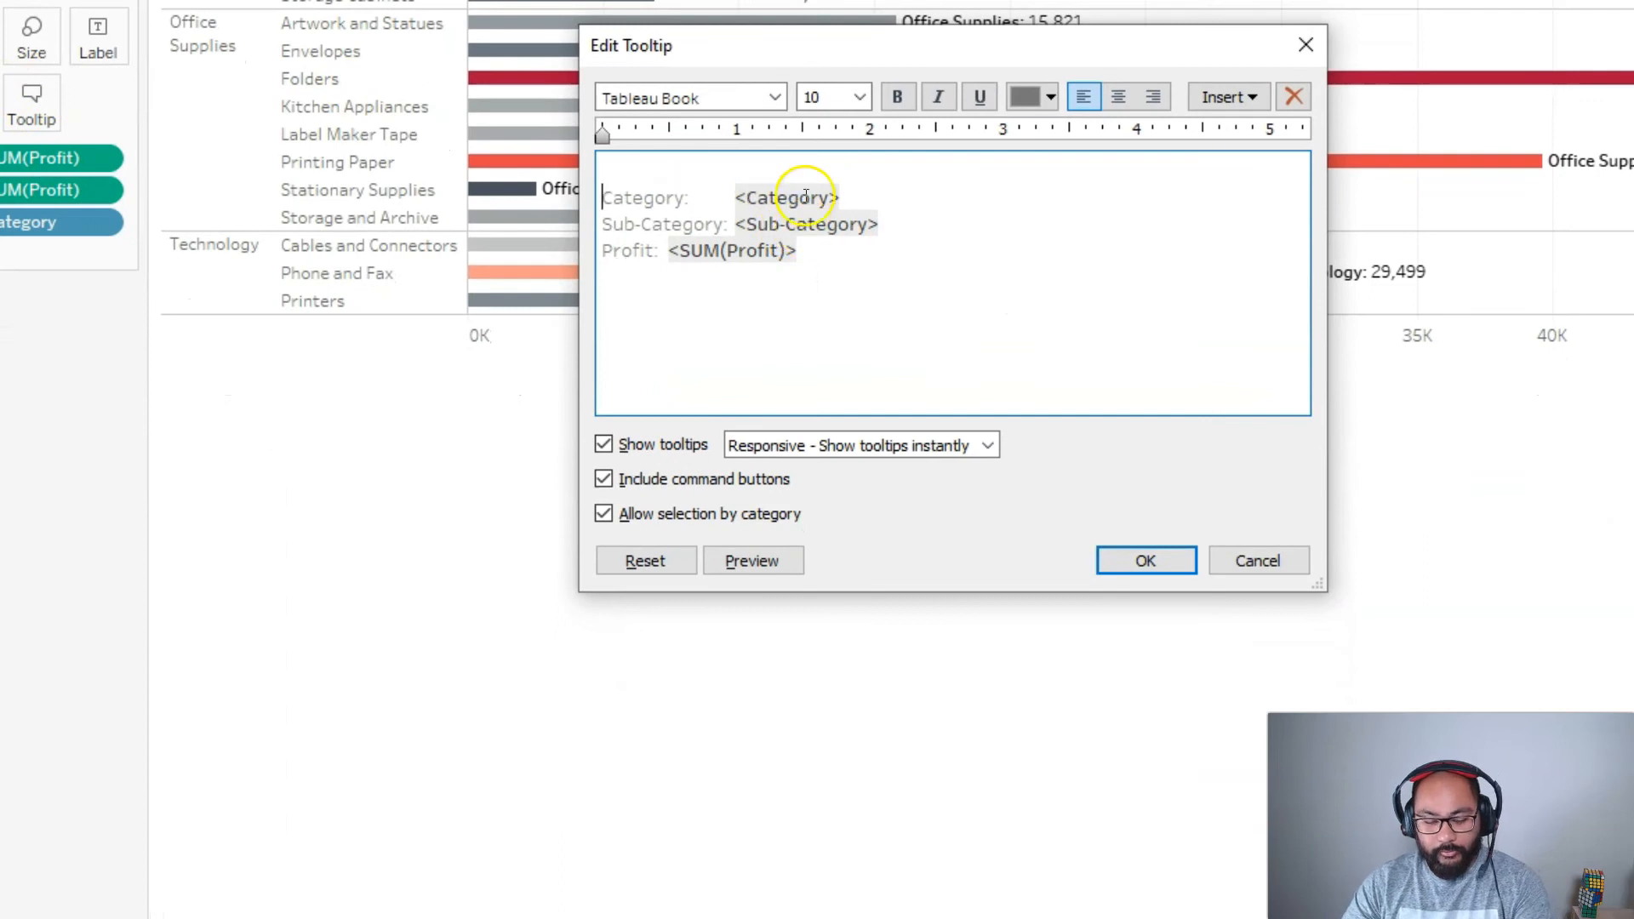
left_click(694, 171)
key("ctrl+b")
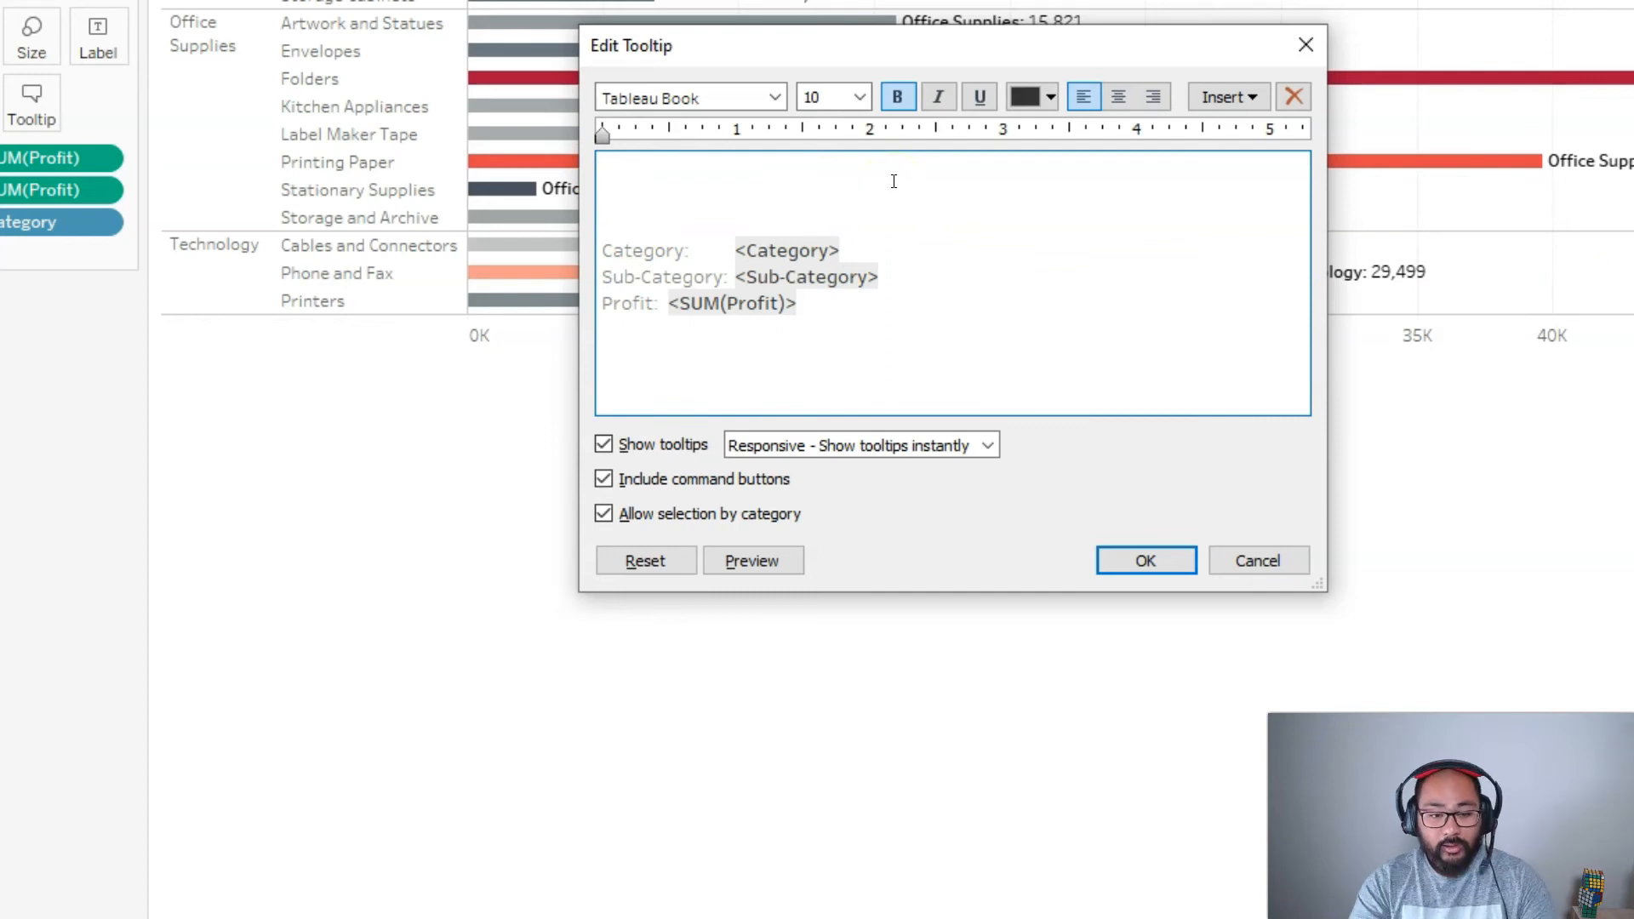
type("In the main category")
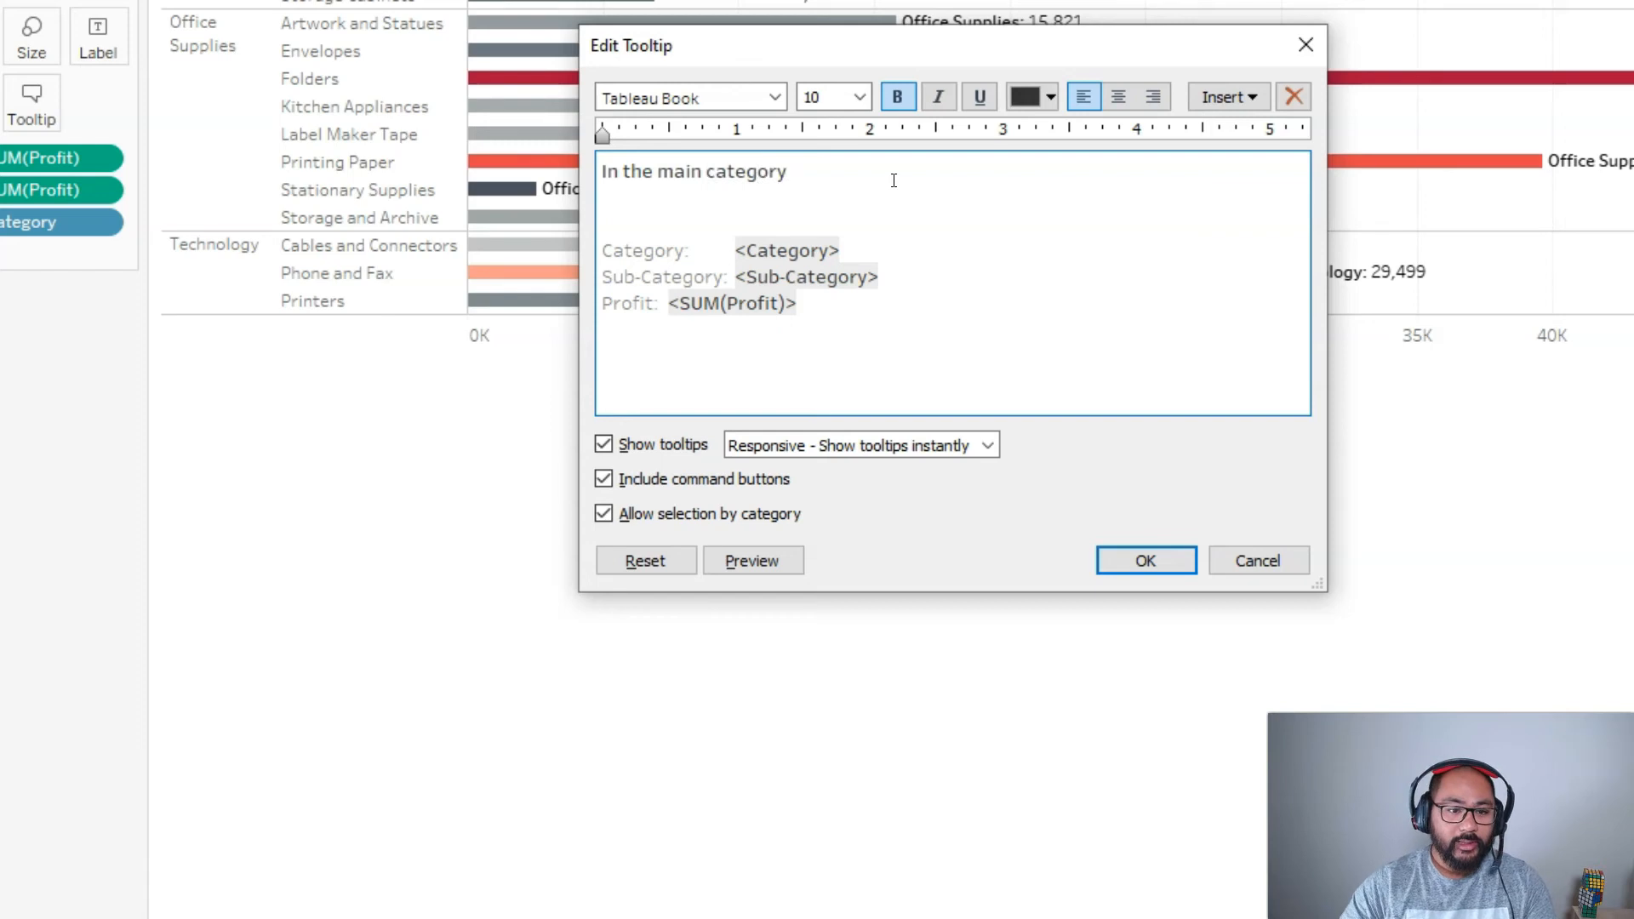
Move the Category field to the end of the tooltip sentence and continue it with "and sub-category"
left_click_drag(840, 250, 815, 170)
left_click(899, 180)
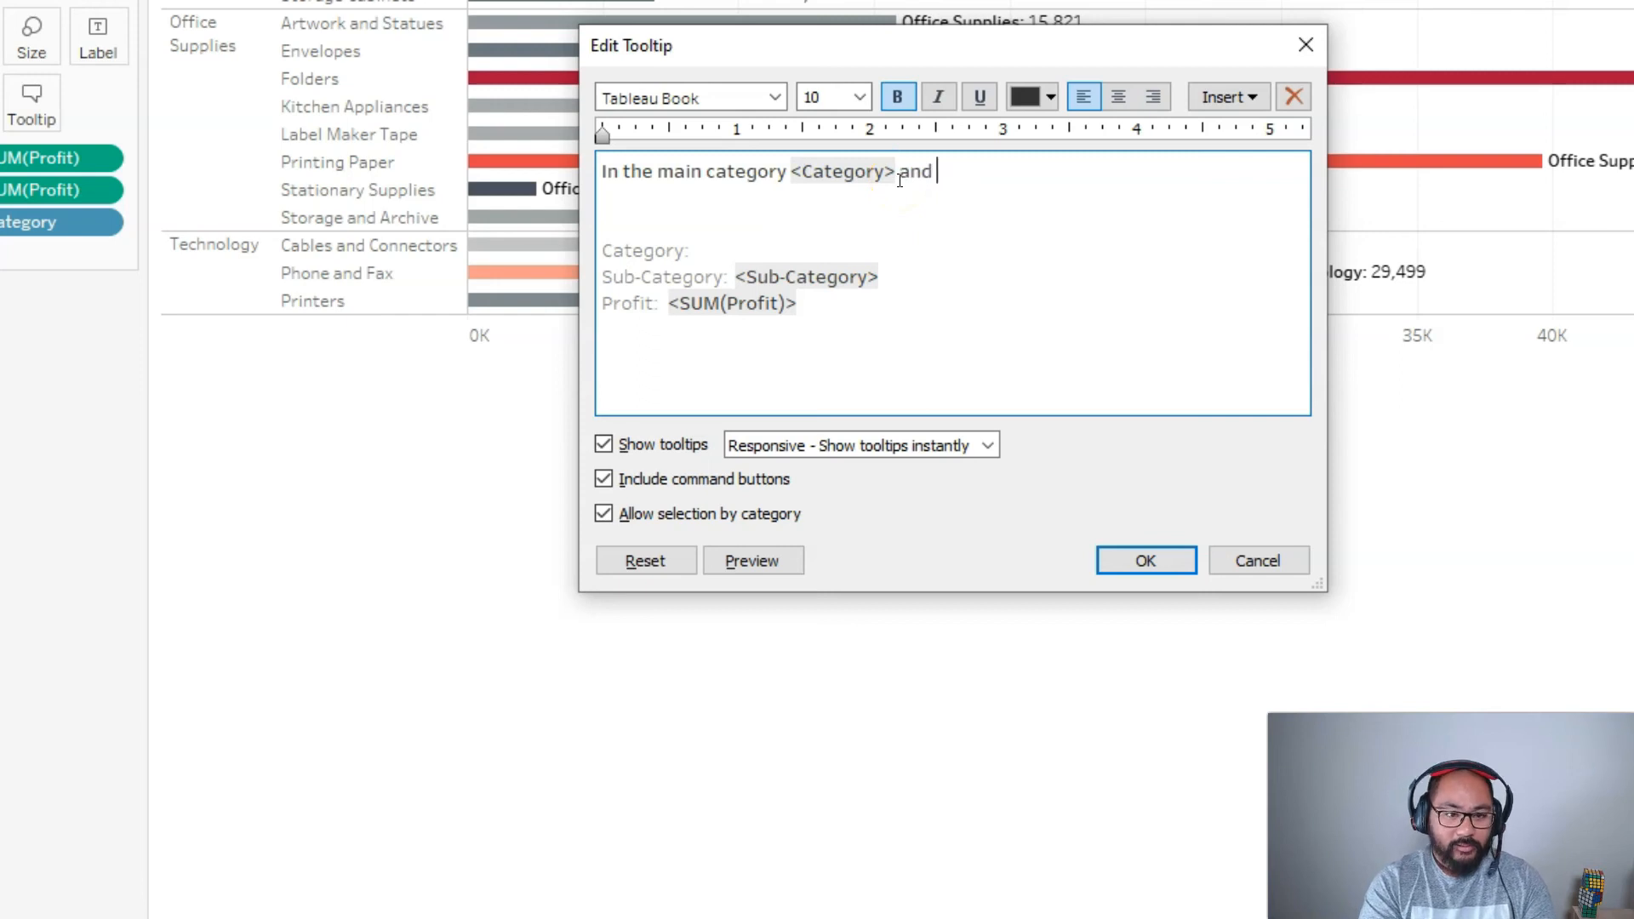
type("and sub-catego")
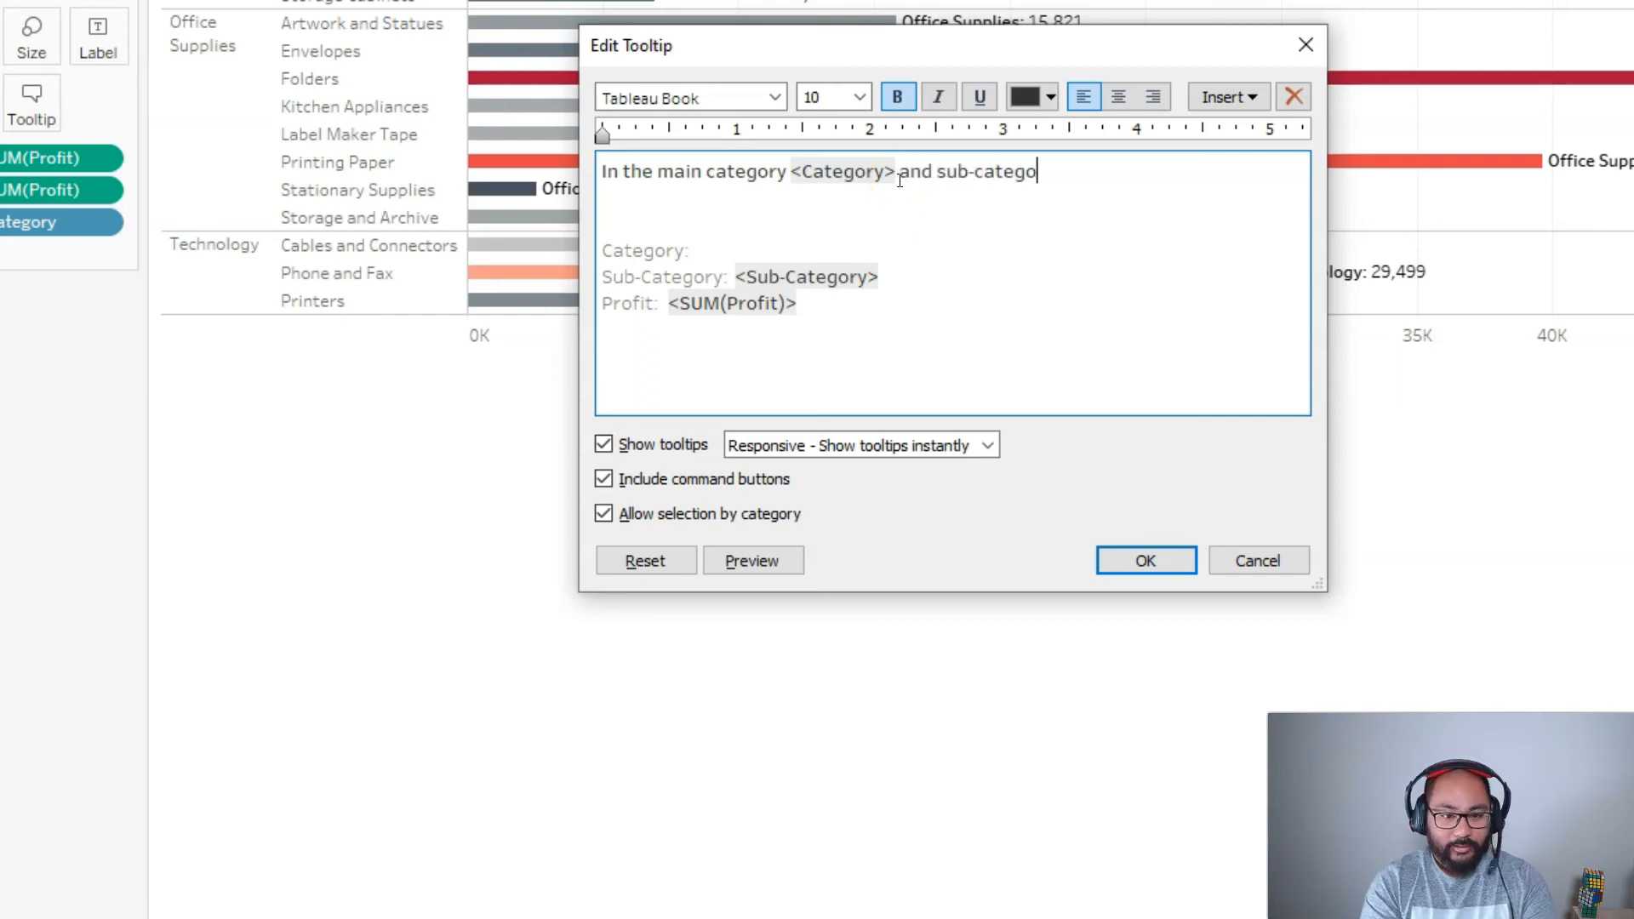
type("ry")
Insert the Sub-Category field after "and sub-category" and finish the sentence with ", the profit is" and the SUM(Profit) field
left_click_drag(878, 277, 1080, 173)
left_click(1236, 174)
left_click_drag(1236, 175, 1049, 164)
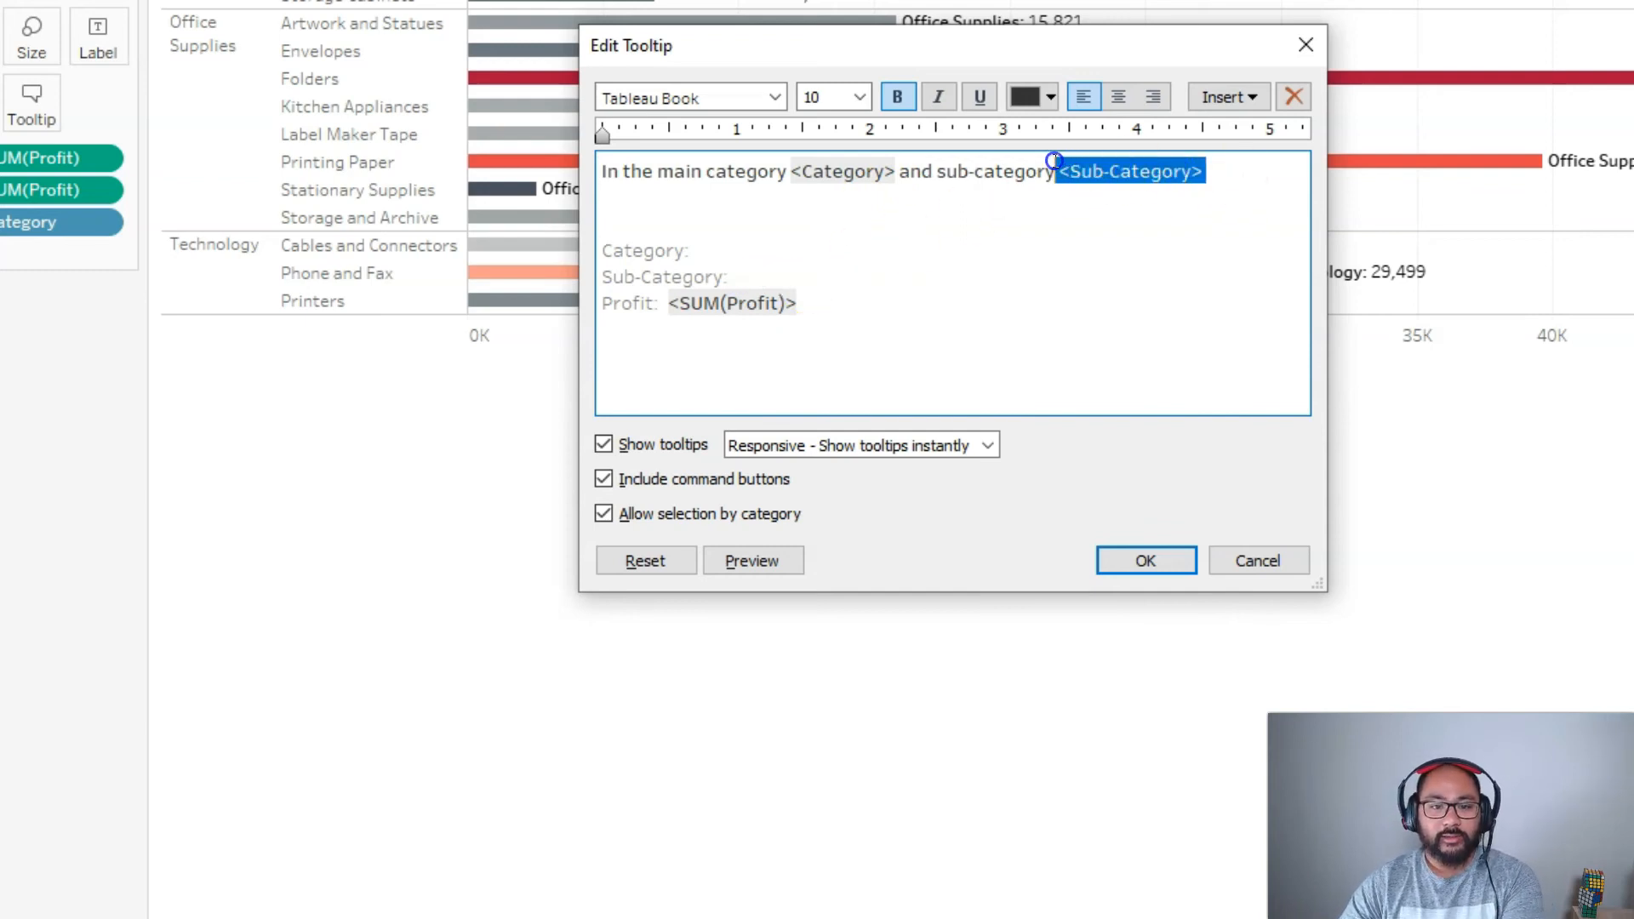
key("BackSpace")
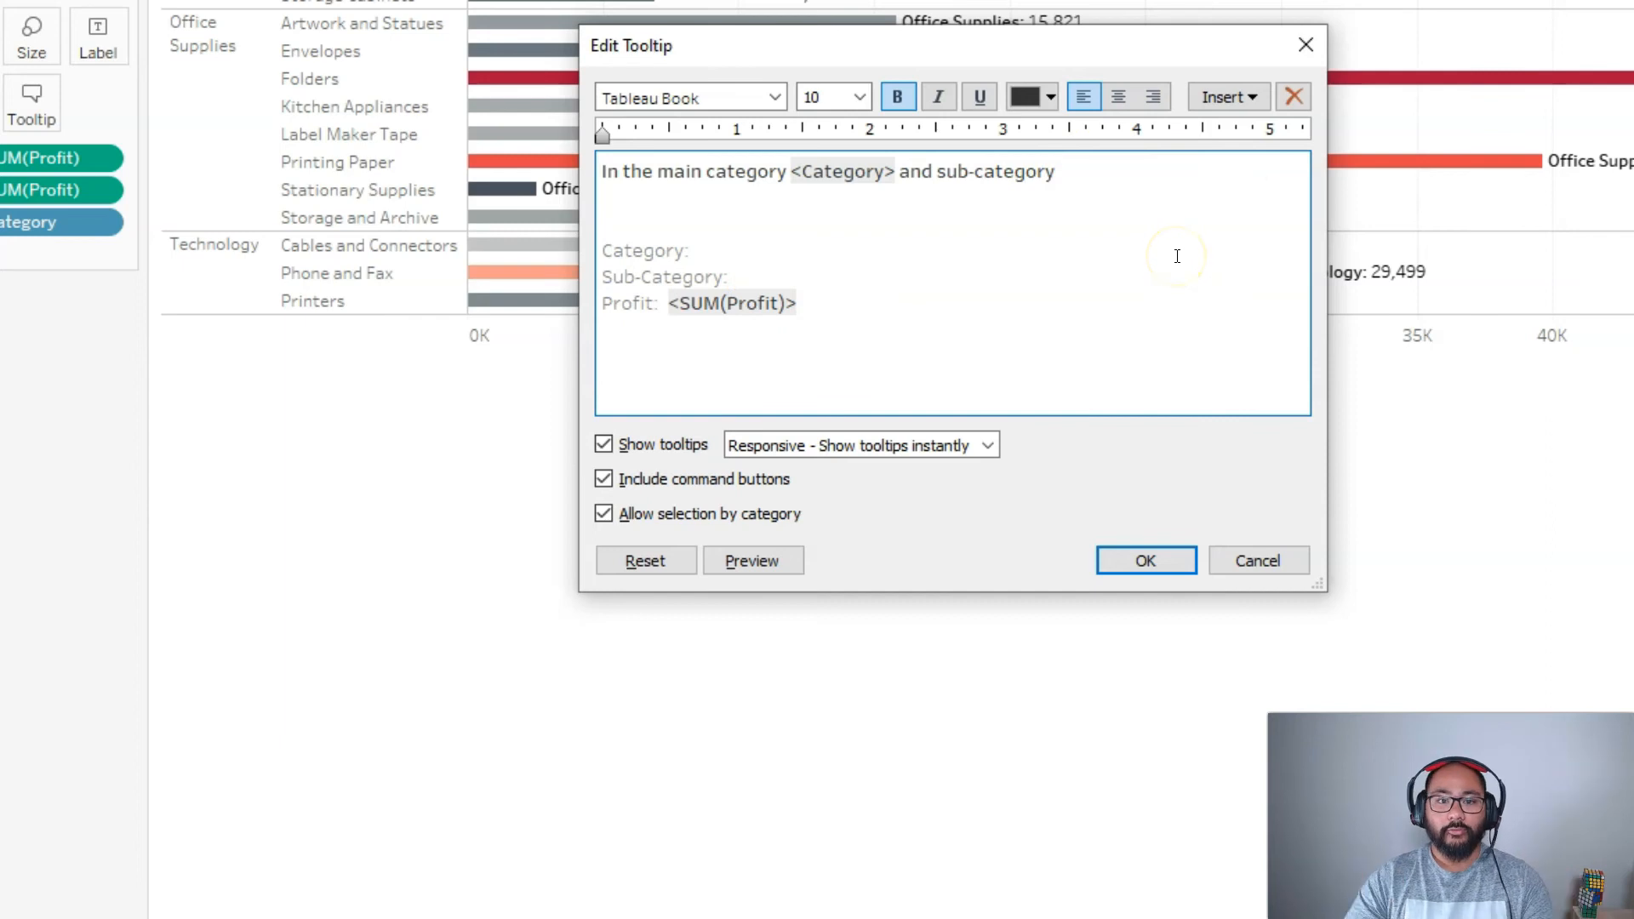
left_click(1249, 99)
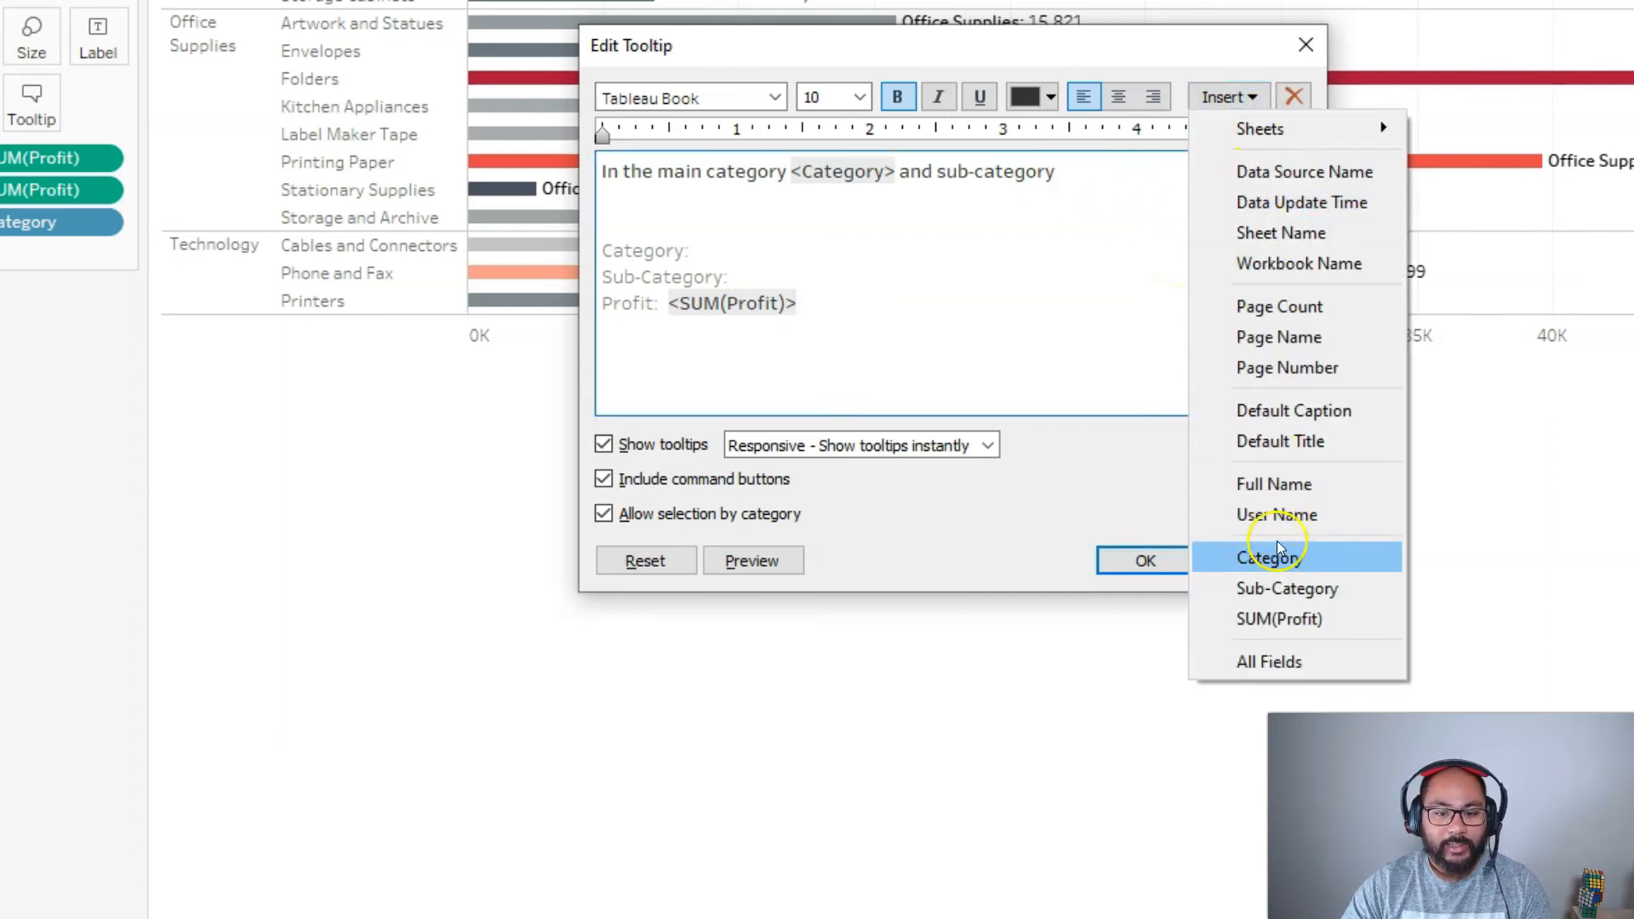
left_click(1298, 590)
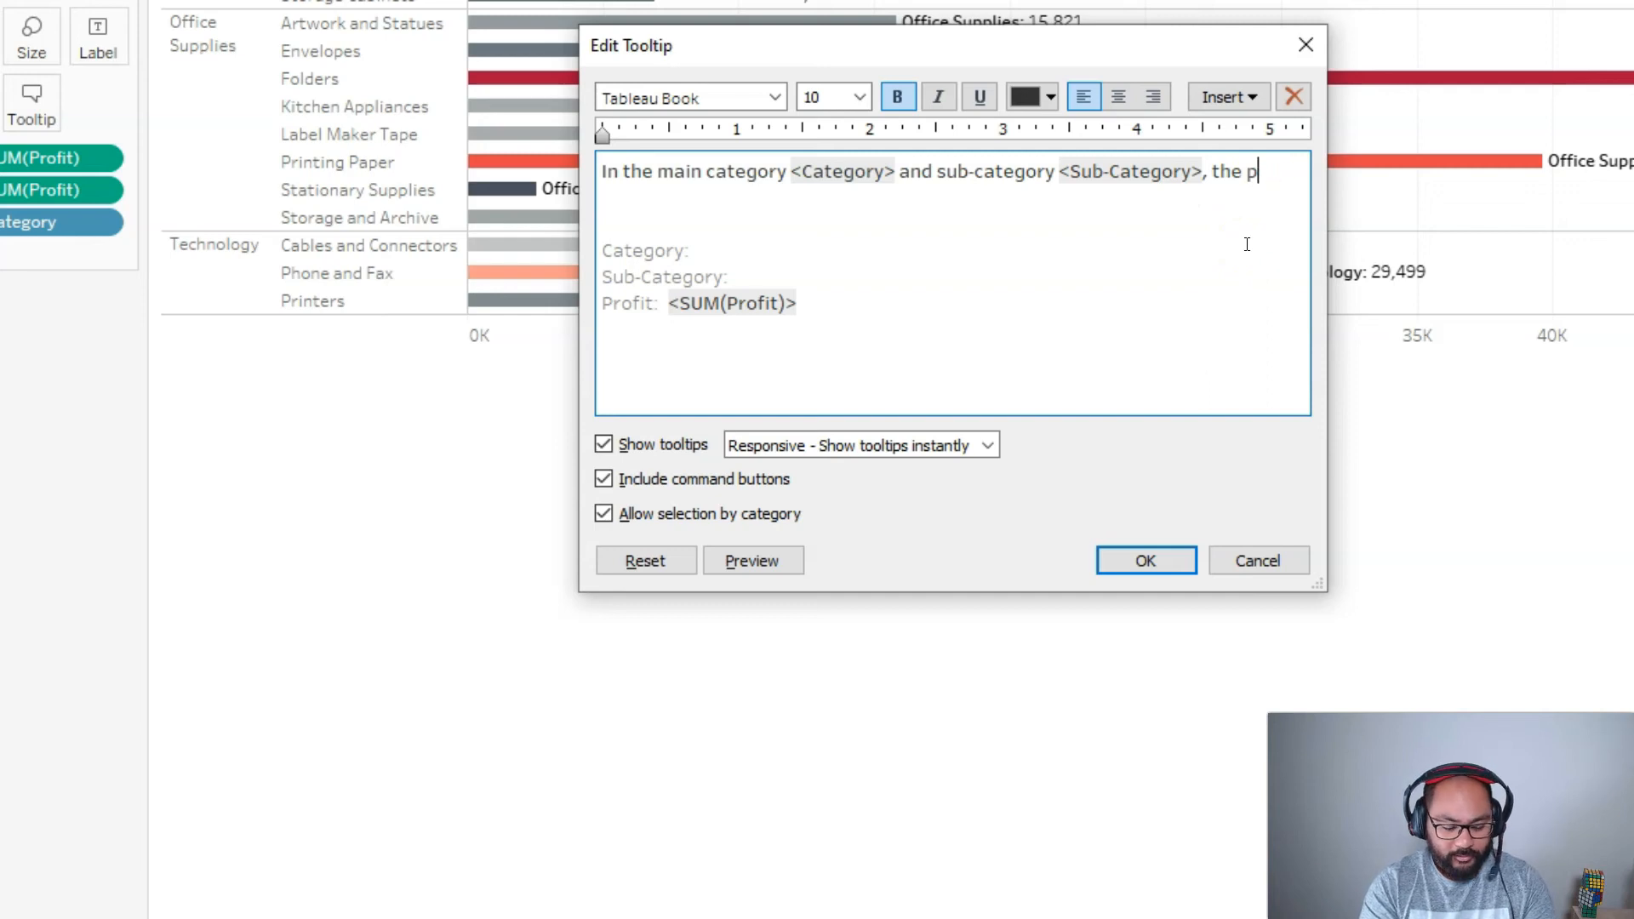
type("it i")
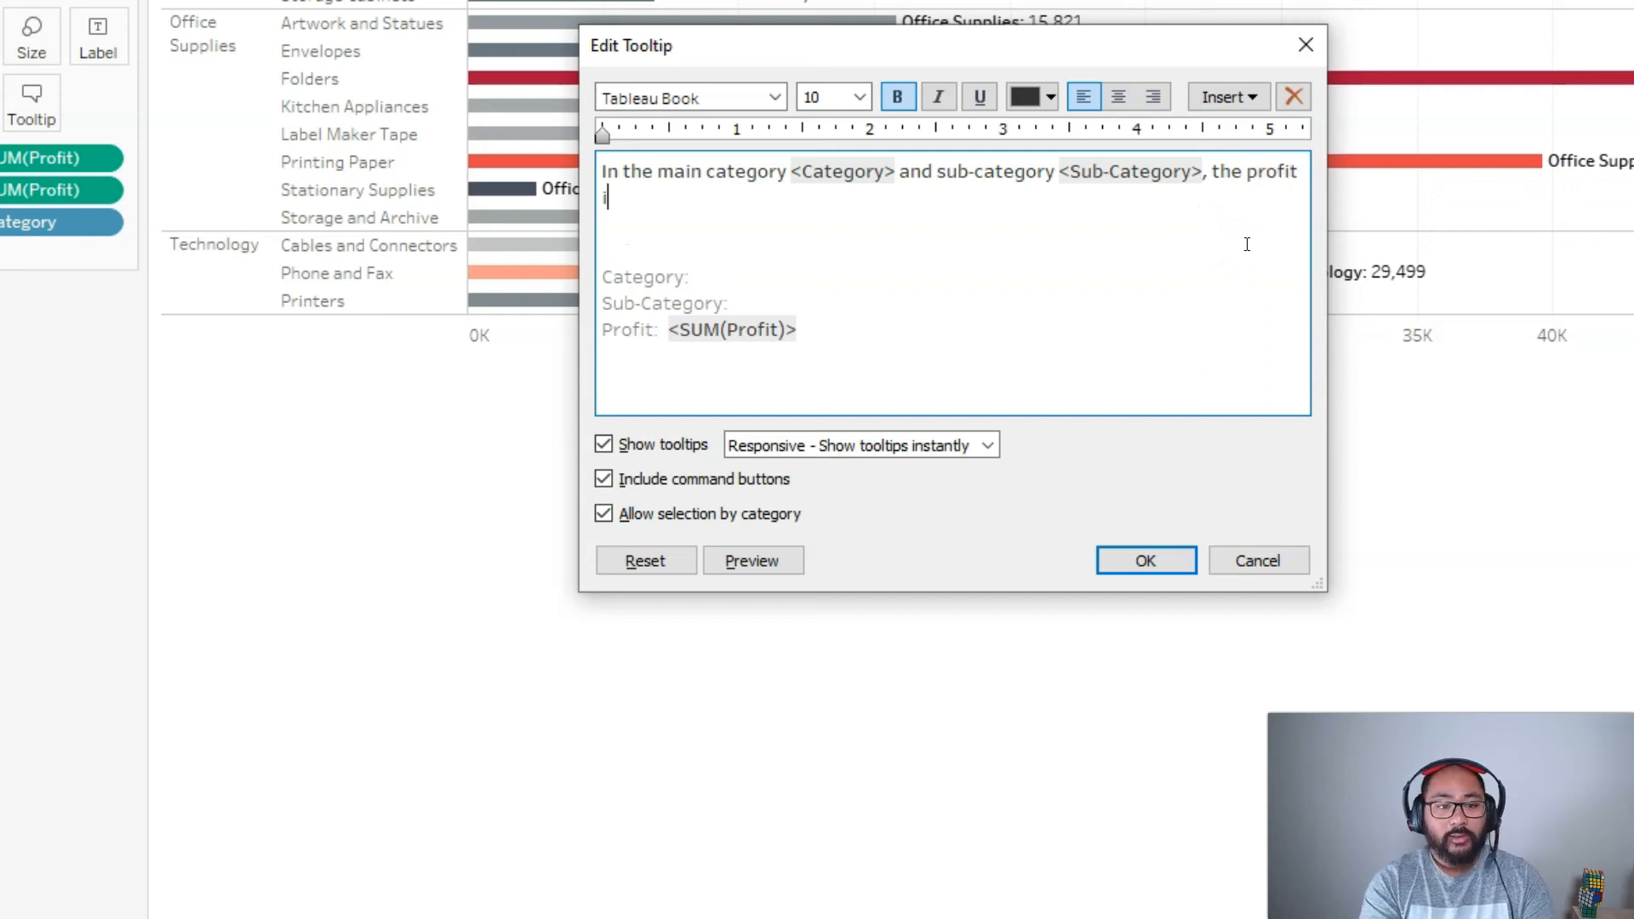
left_click_drag(818, 329, 701, 201)
Delete the leftover Category, Sub-Category and Profit lines below the sentence and preview the tooltip
left_click_drag(699, 355, 784, 218)
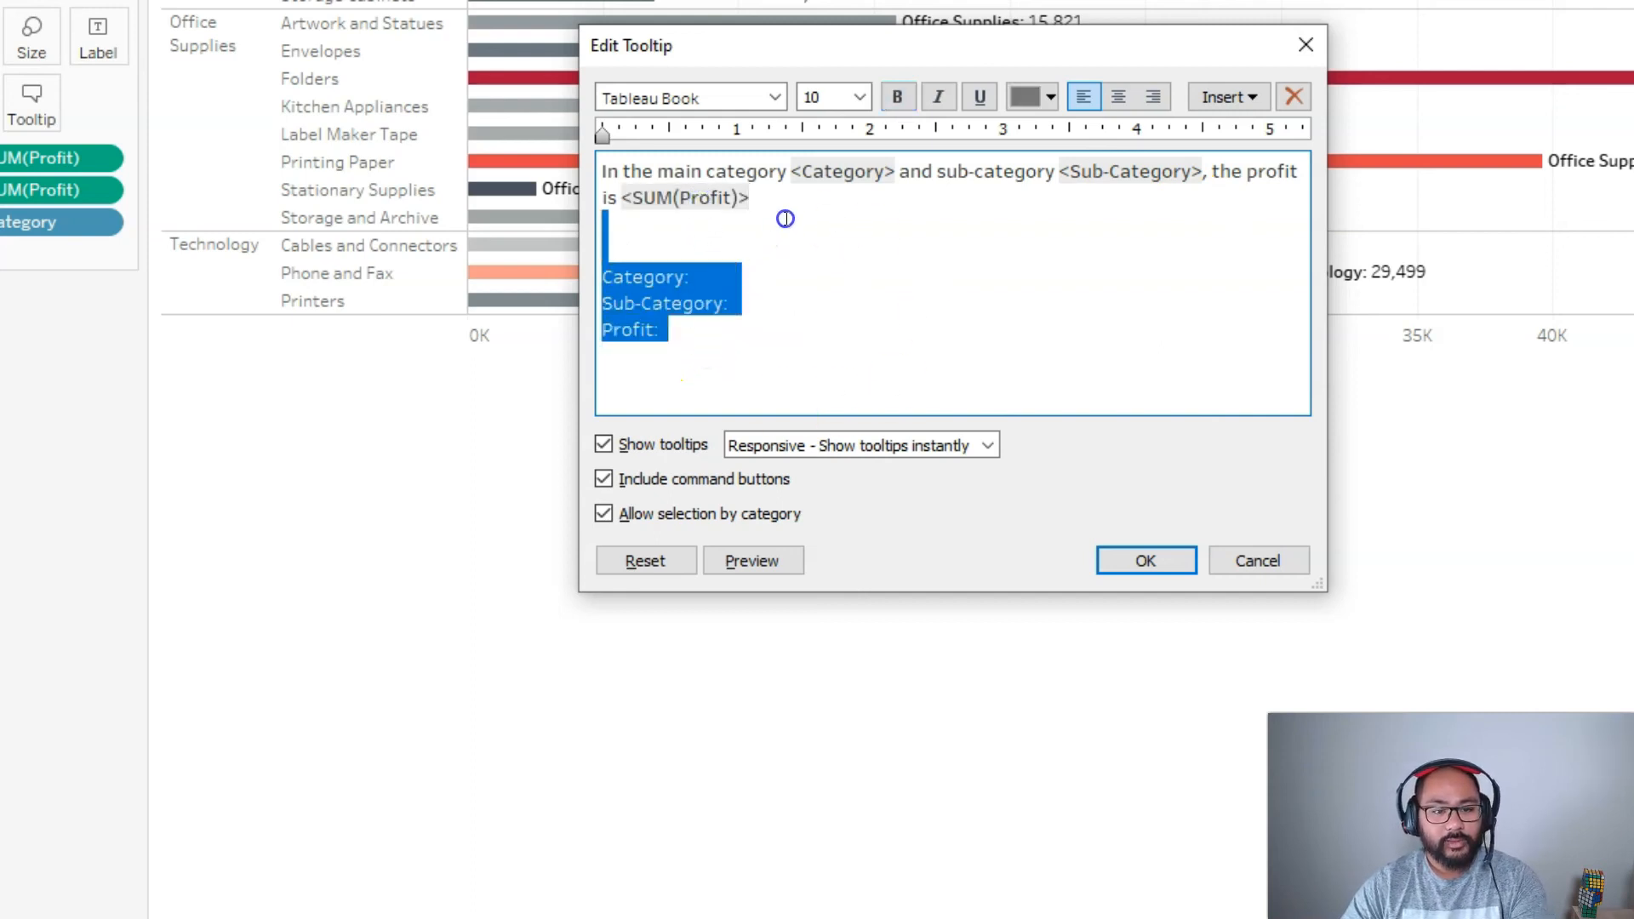
key("BackSpace")
left_click(784, 566)
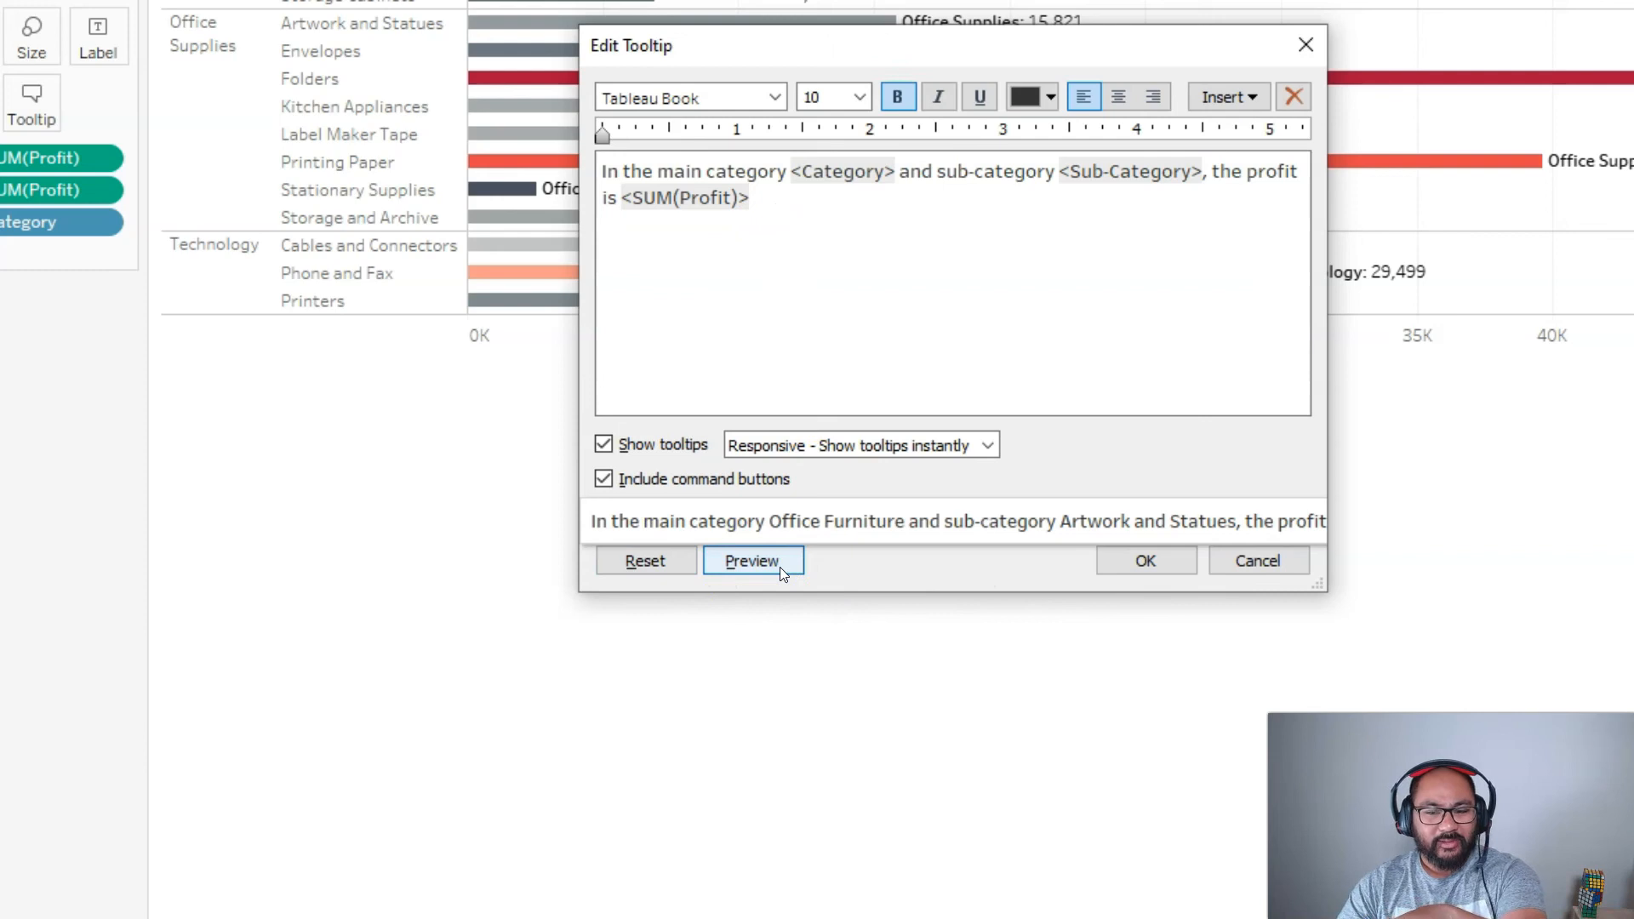
left_click(882, 222)
Format the Category field in the tooltip sentence in blue at font size 11
double_click(885, 171)
left_click_drag(884, 171, 788, 166)
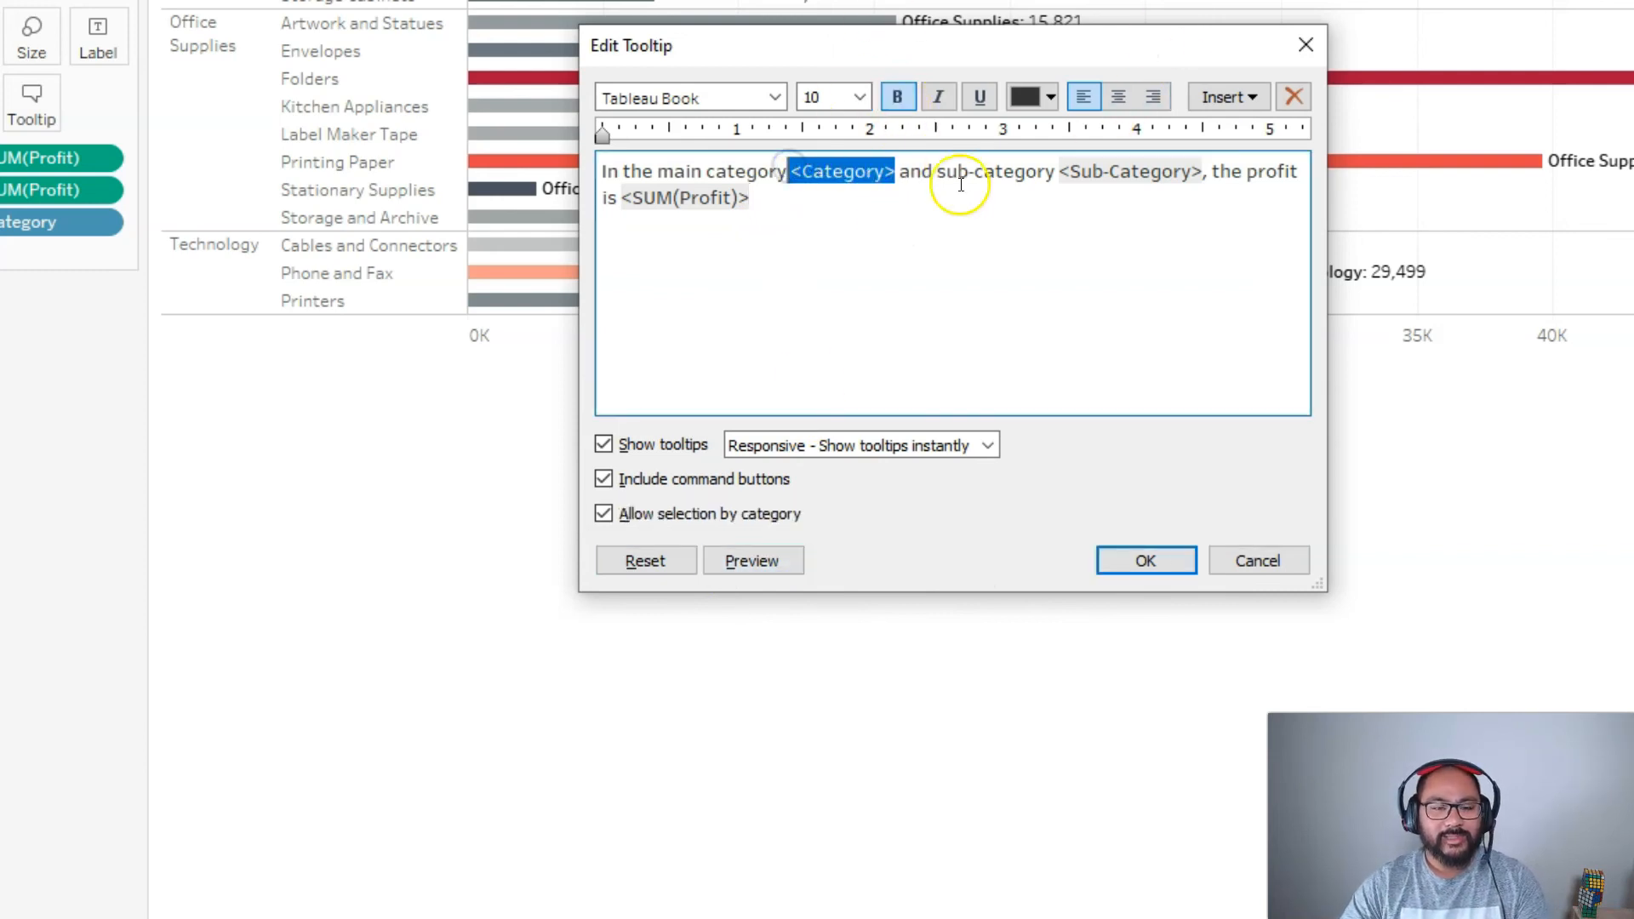
left_click(1049, 97)
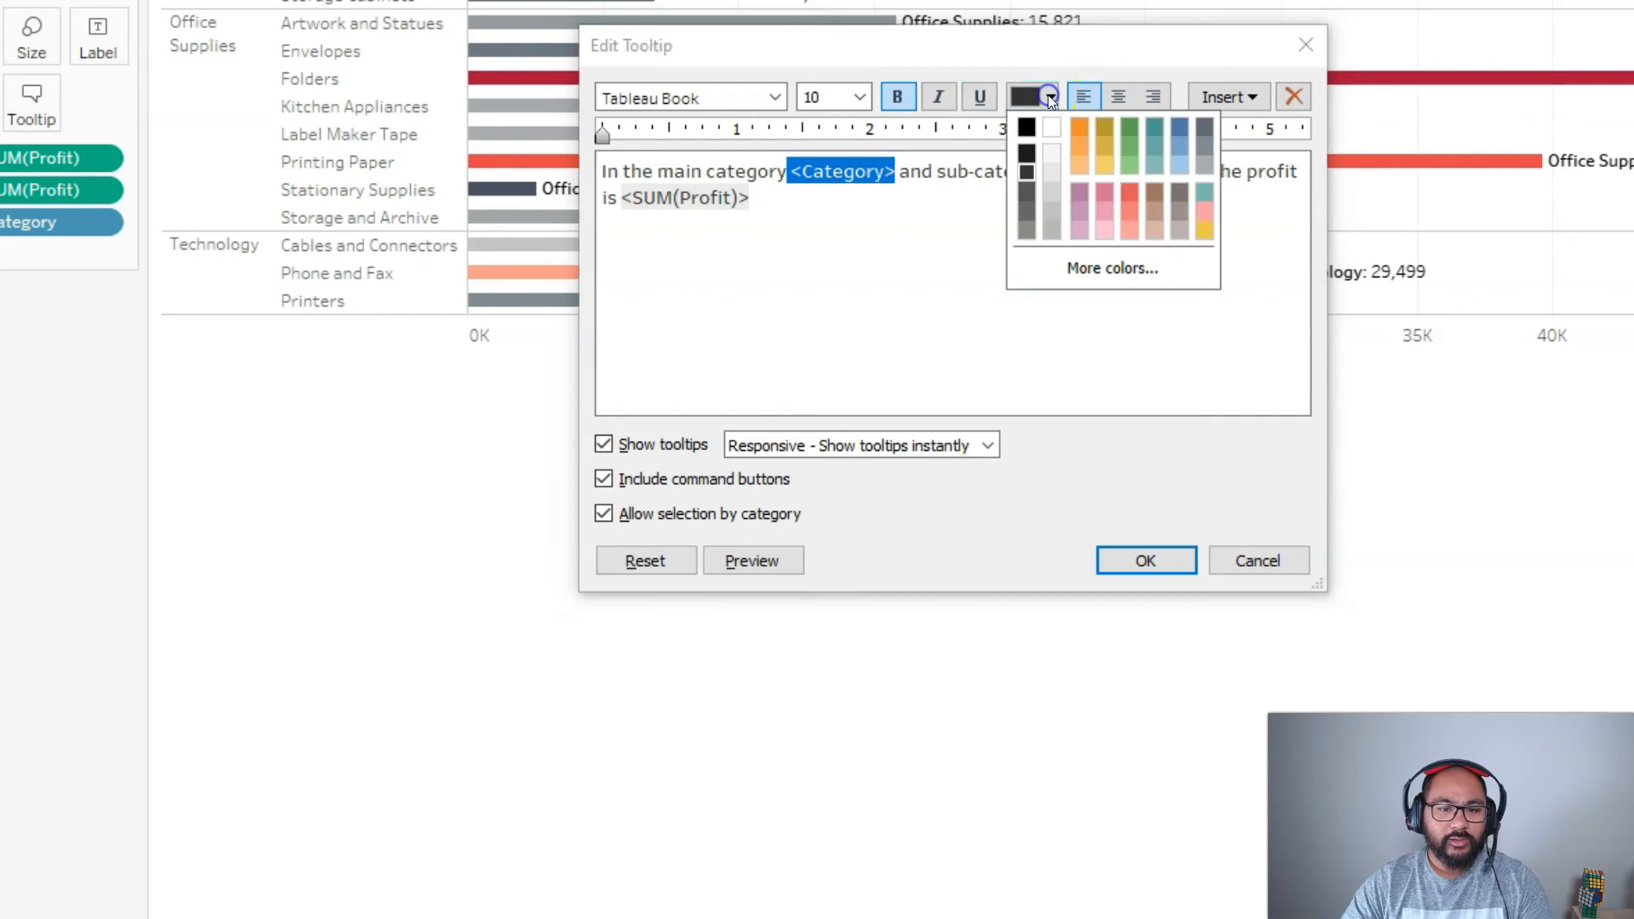
left_click(1176, 126)
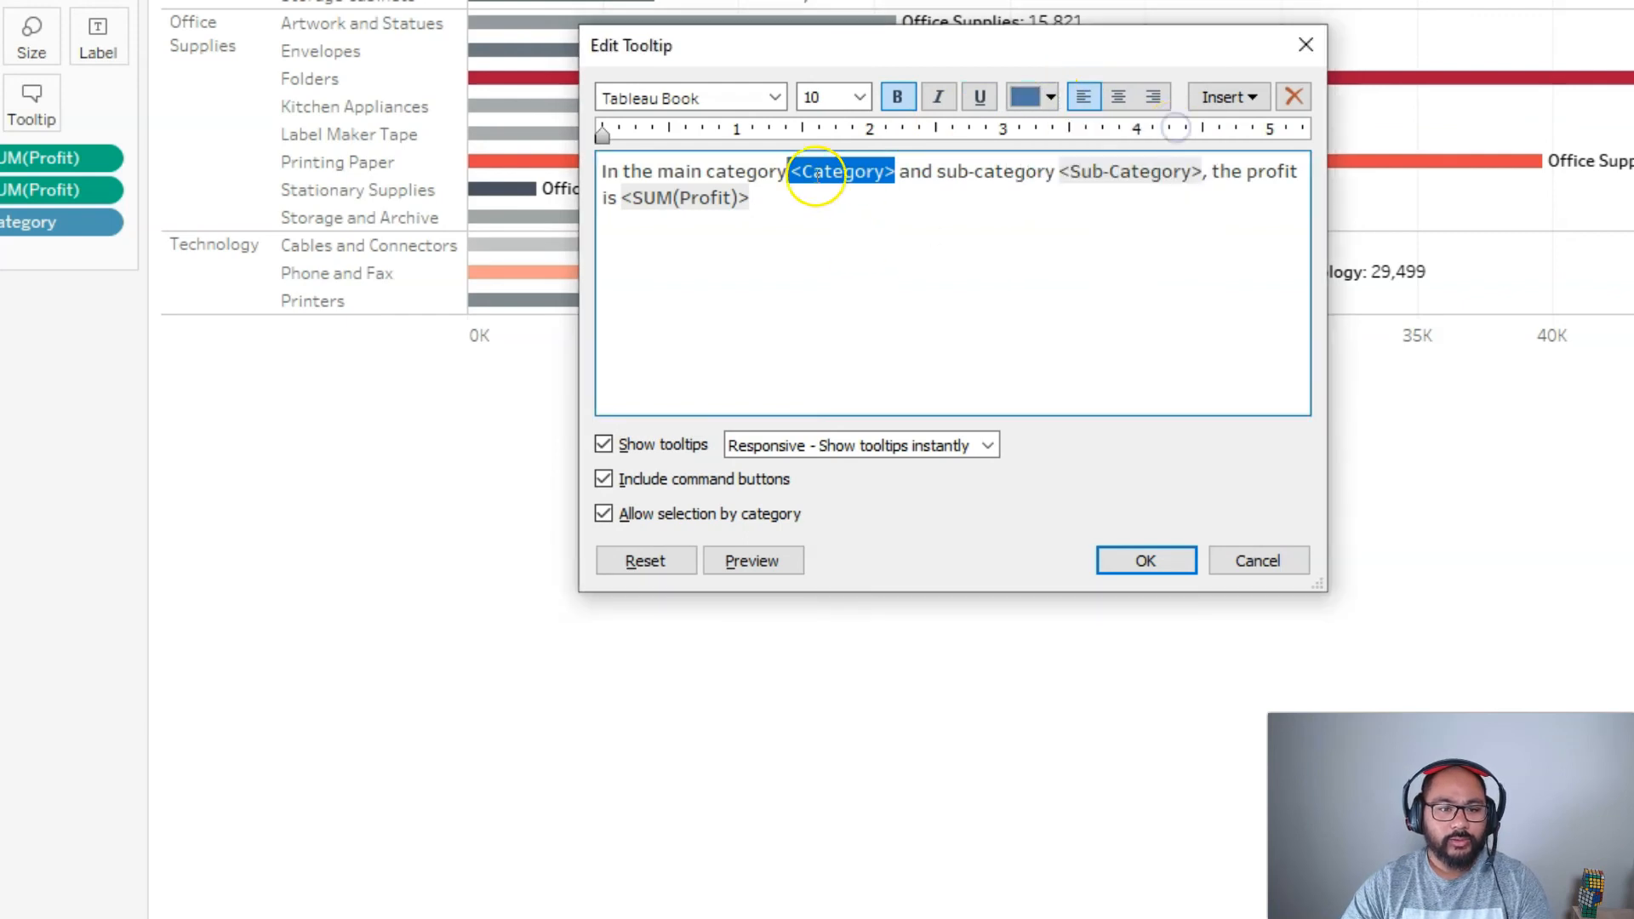
left_click(861, 98)
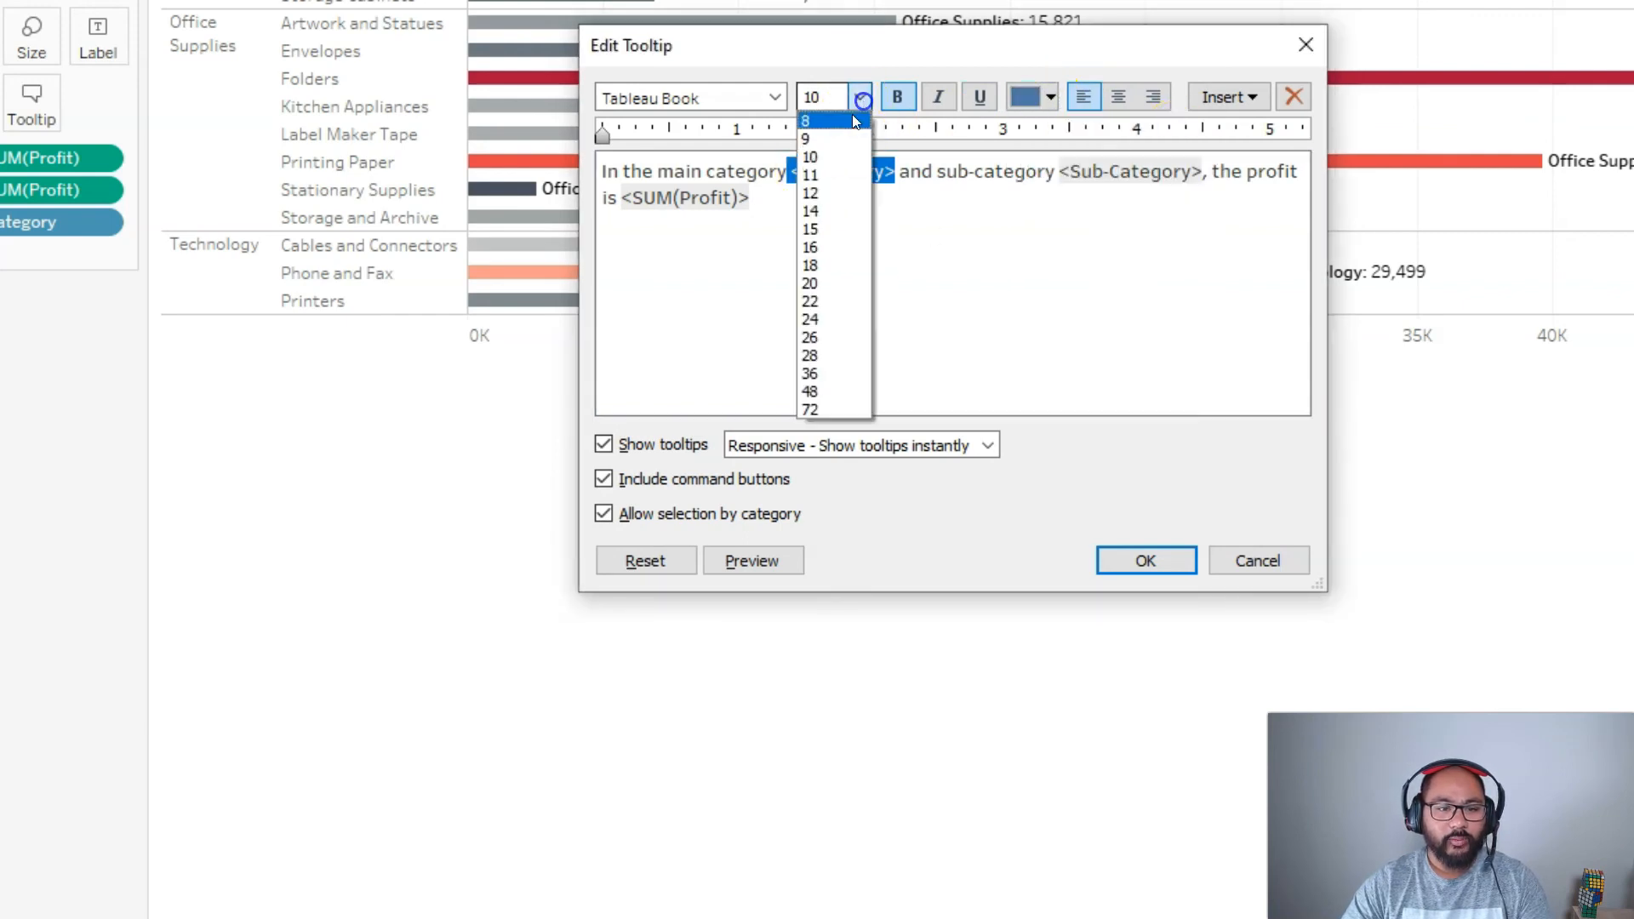
left_click(838, 173)
left_click(831, 202)
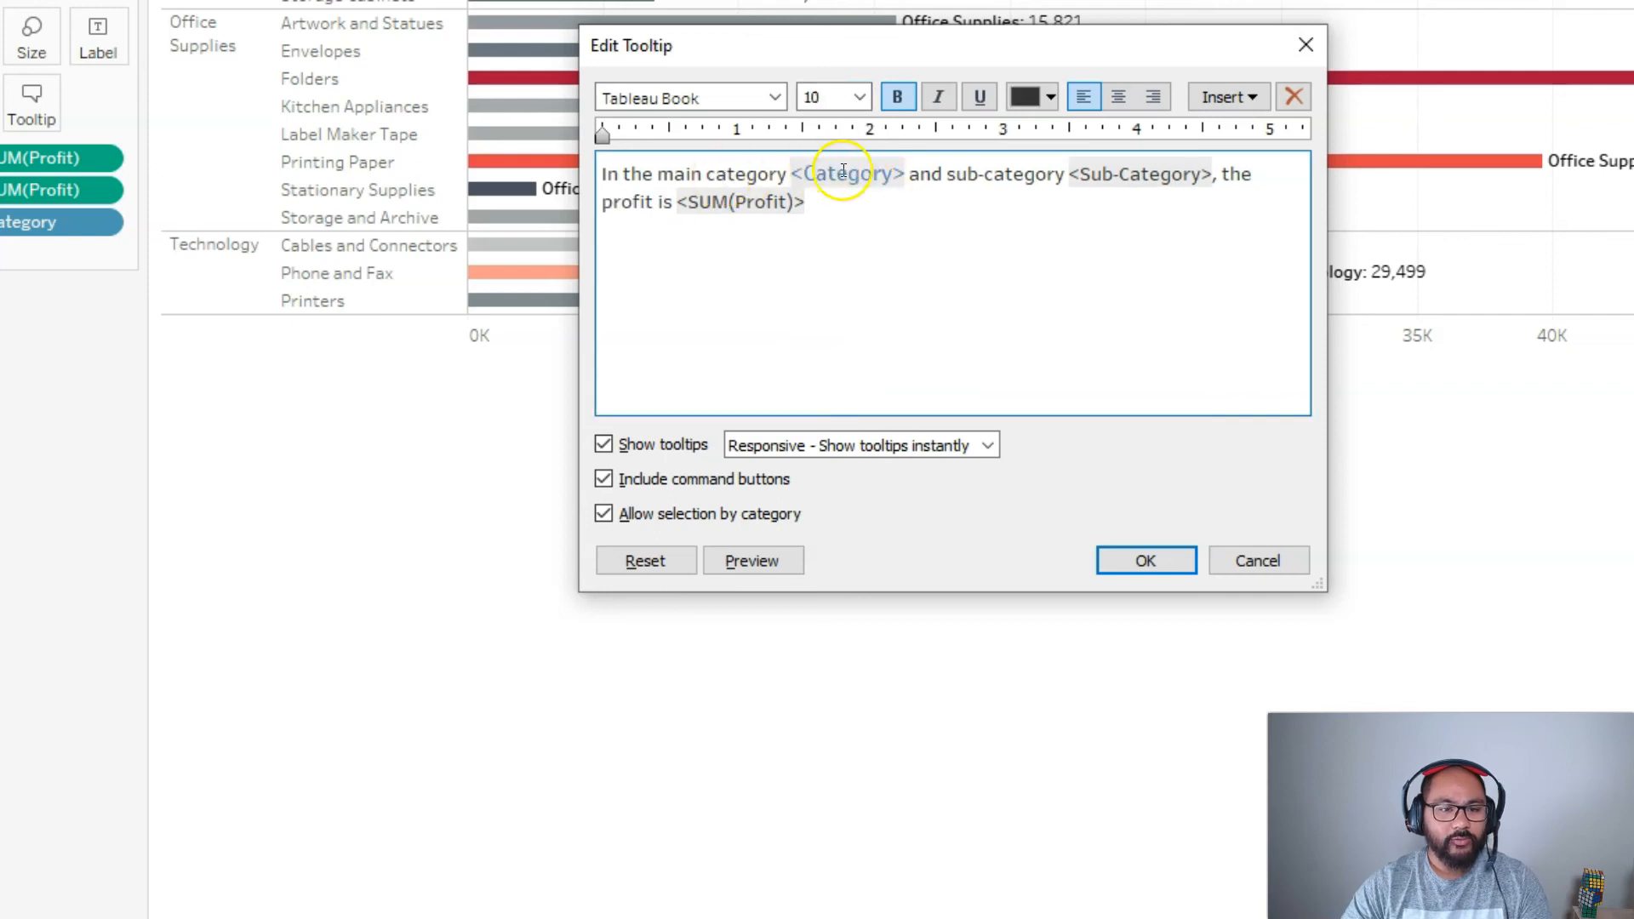
Give the Sub-Category field in the tooltip sentence the same blue colour and font size 11
left_click_drag(1212, 174, 1068, 175)
left_click(1052, 97)
left_click(1177, 126)
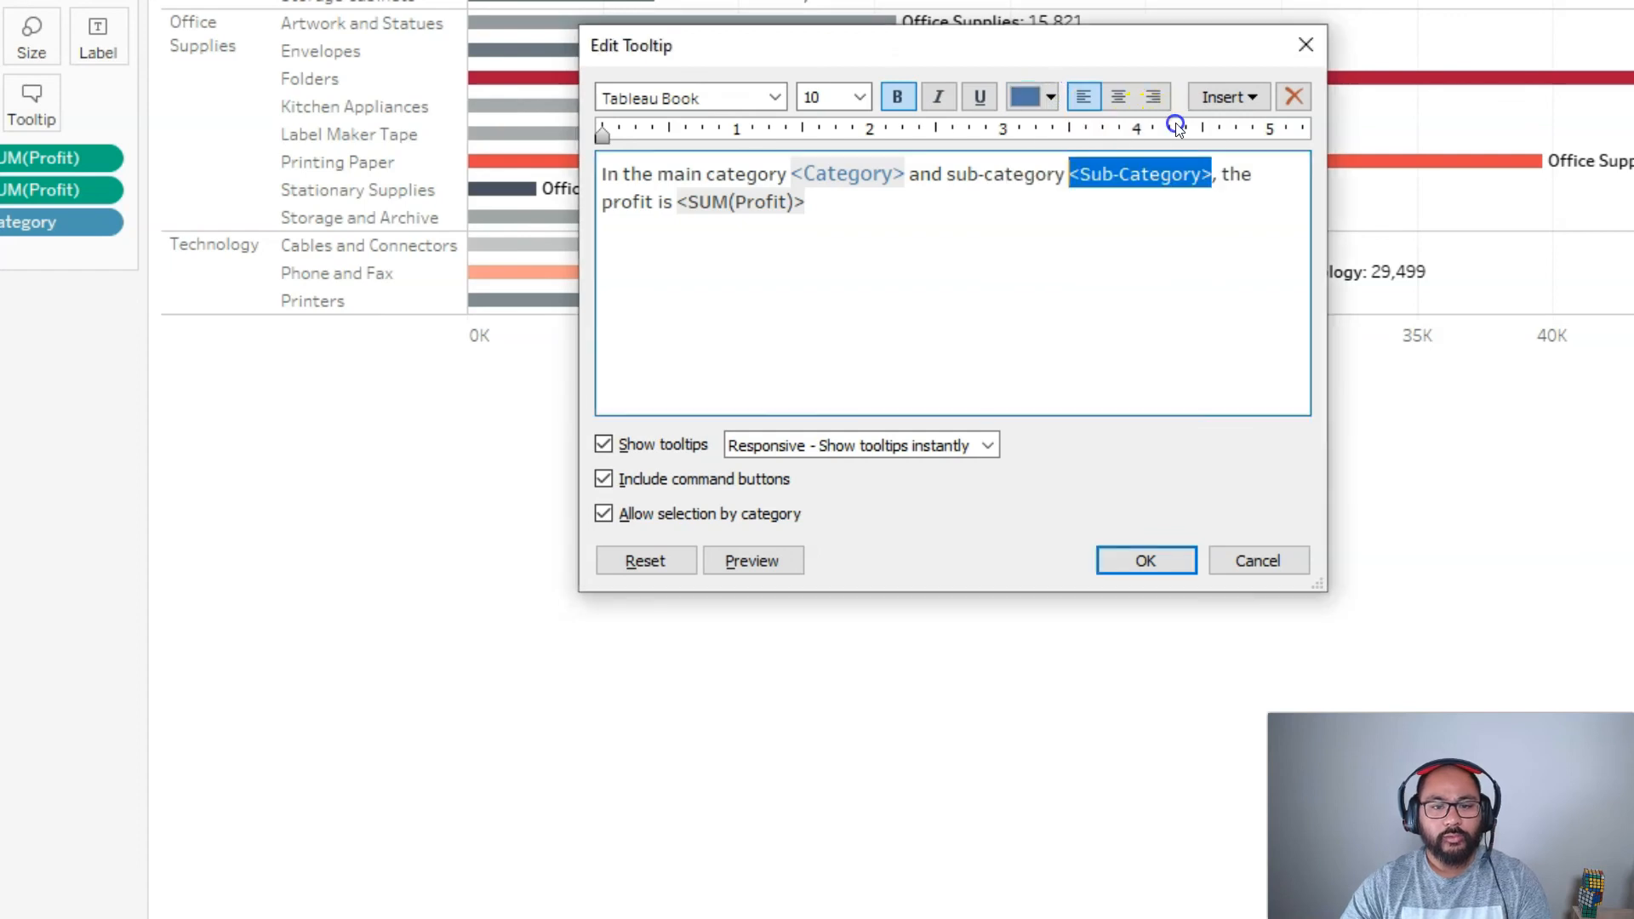
left_click(859, 96)
left_click(842, 174)
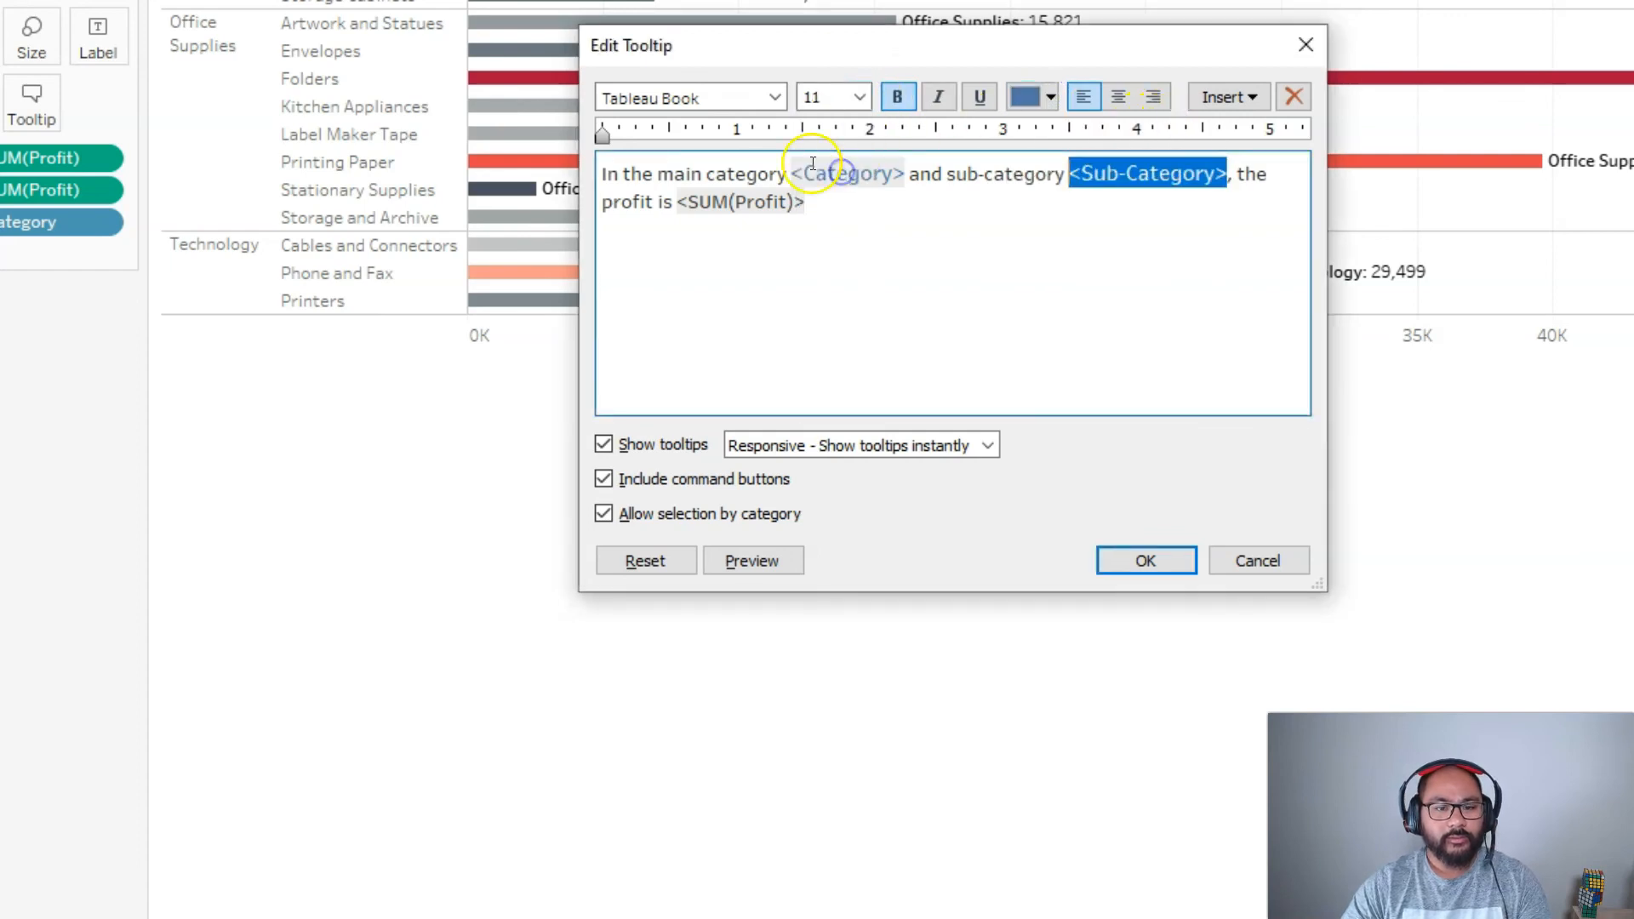
left_click(973, 266)
Format the SUM(Profit) field in the tooltip in blue at size 11 and preview the tooltip
left_click_drag(674, 202, 811, 201)
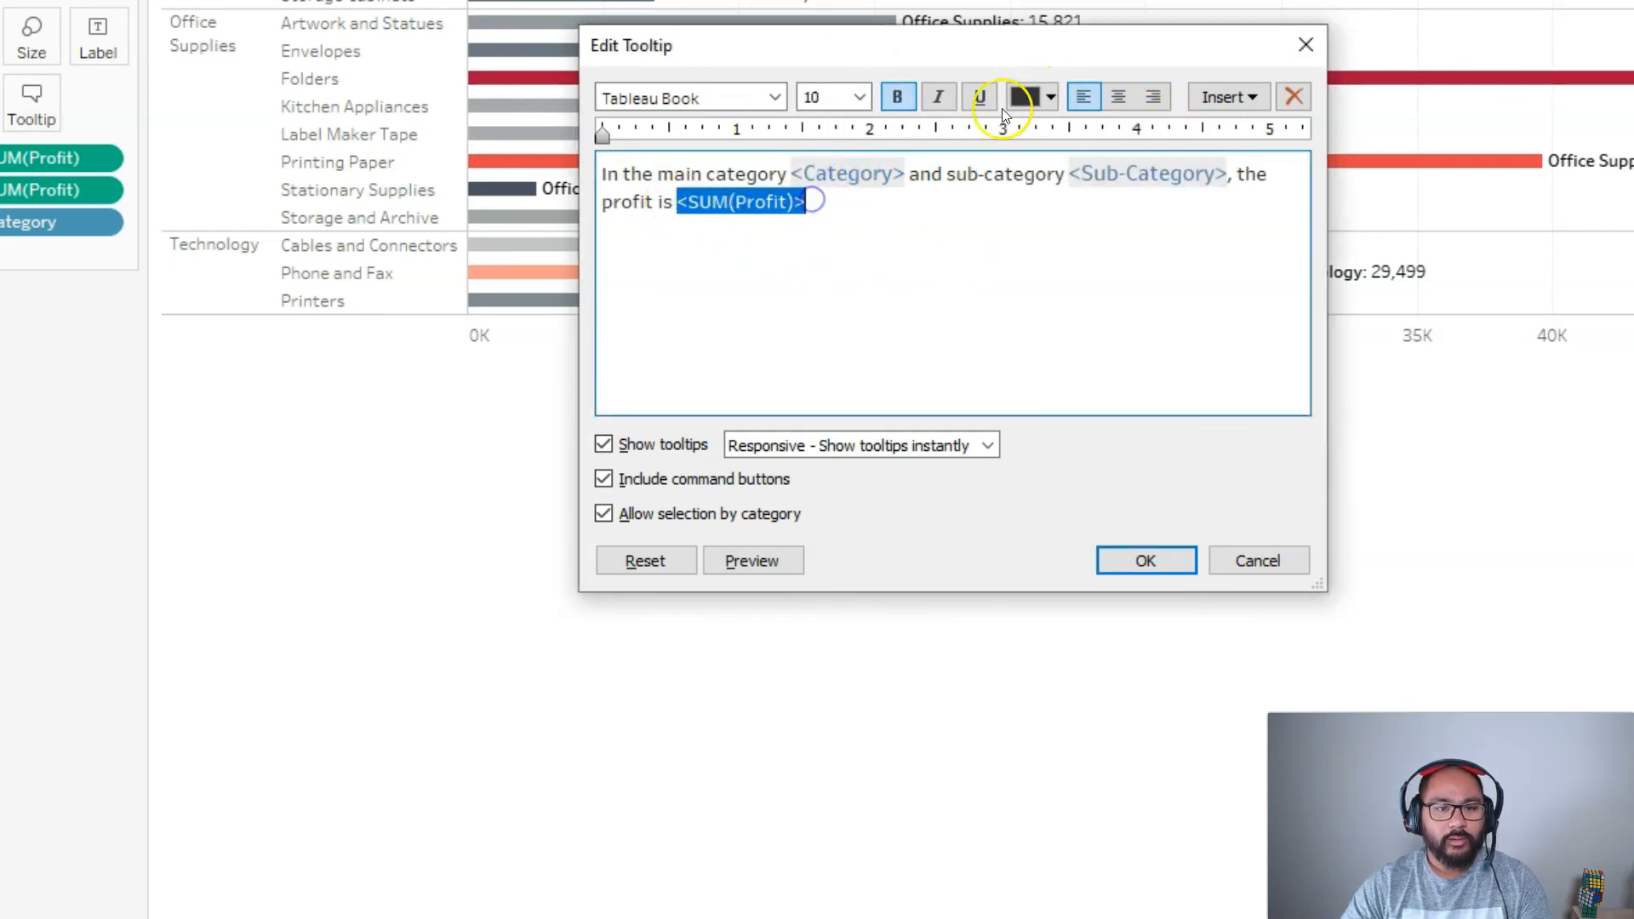
left_click(1052, 97)
left_click(1171, 126)
left_click(858, 97)
left_click(832, 185)
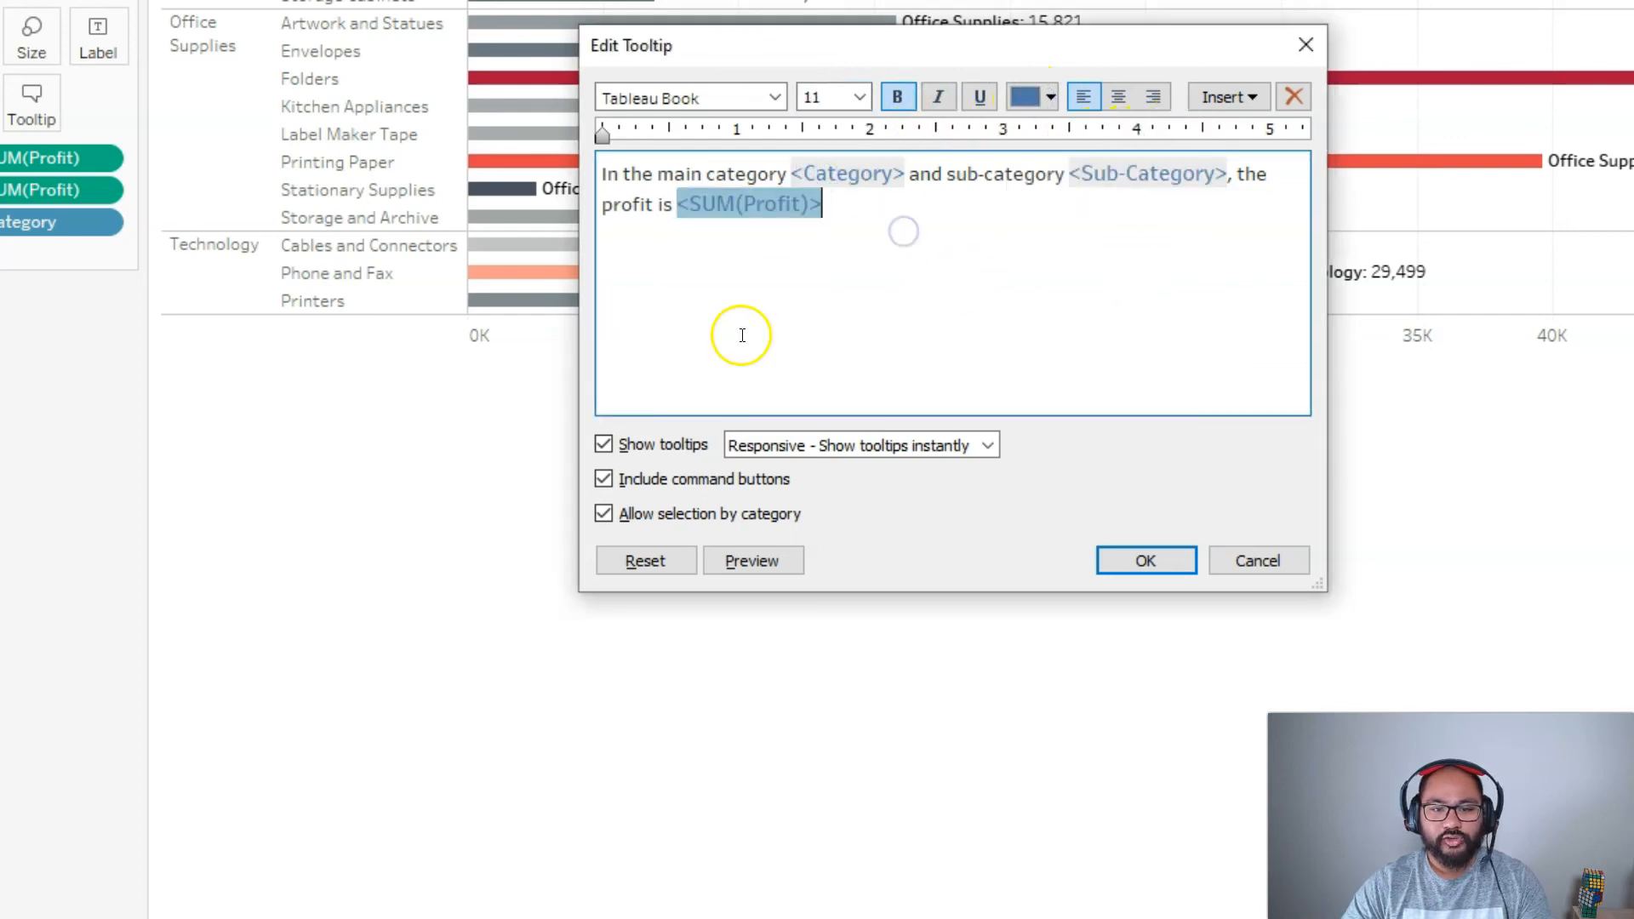
left_click(848, 201)
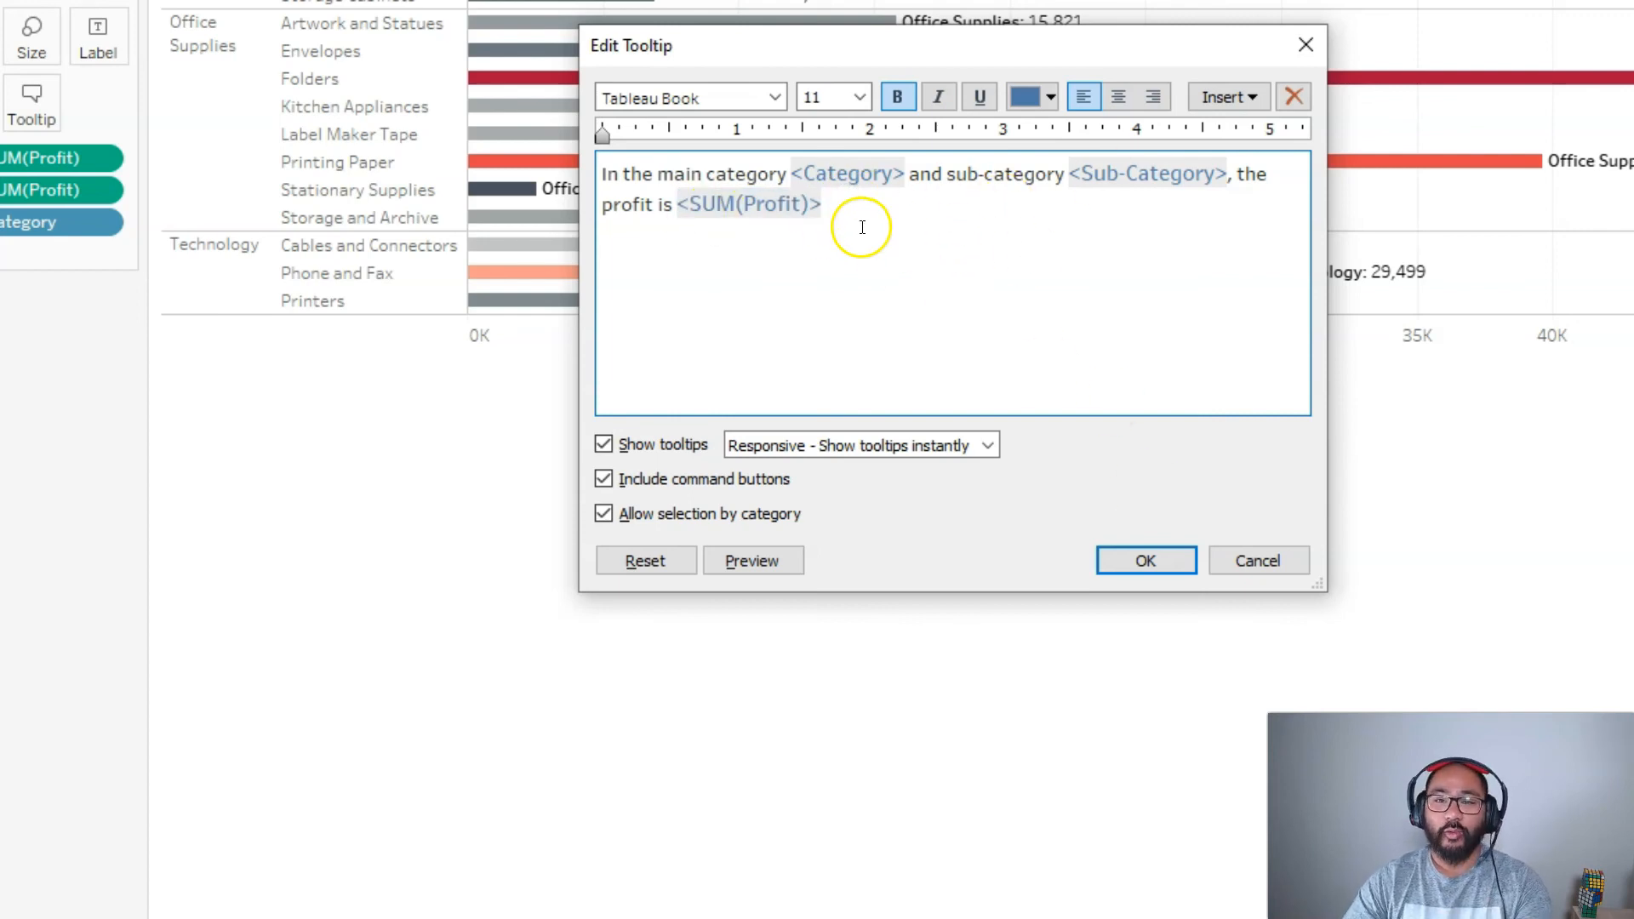
left_click(787, 170)
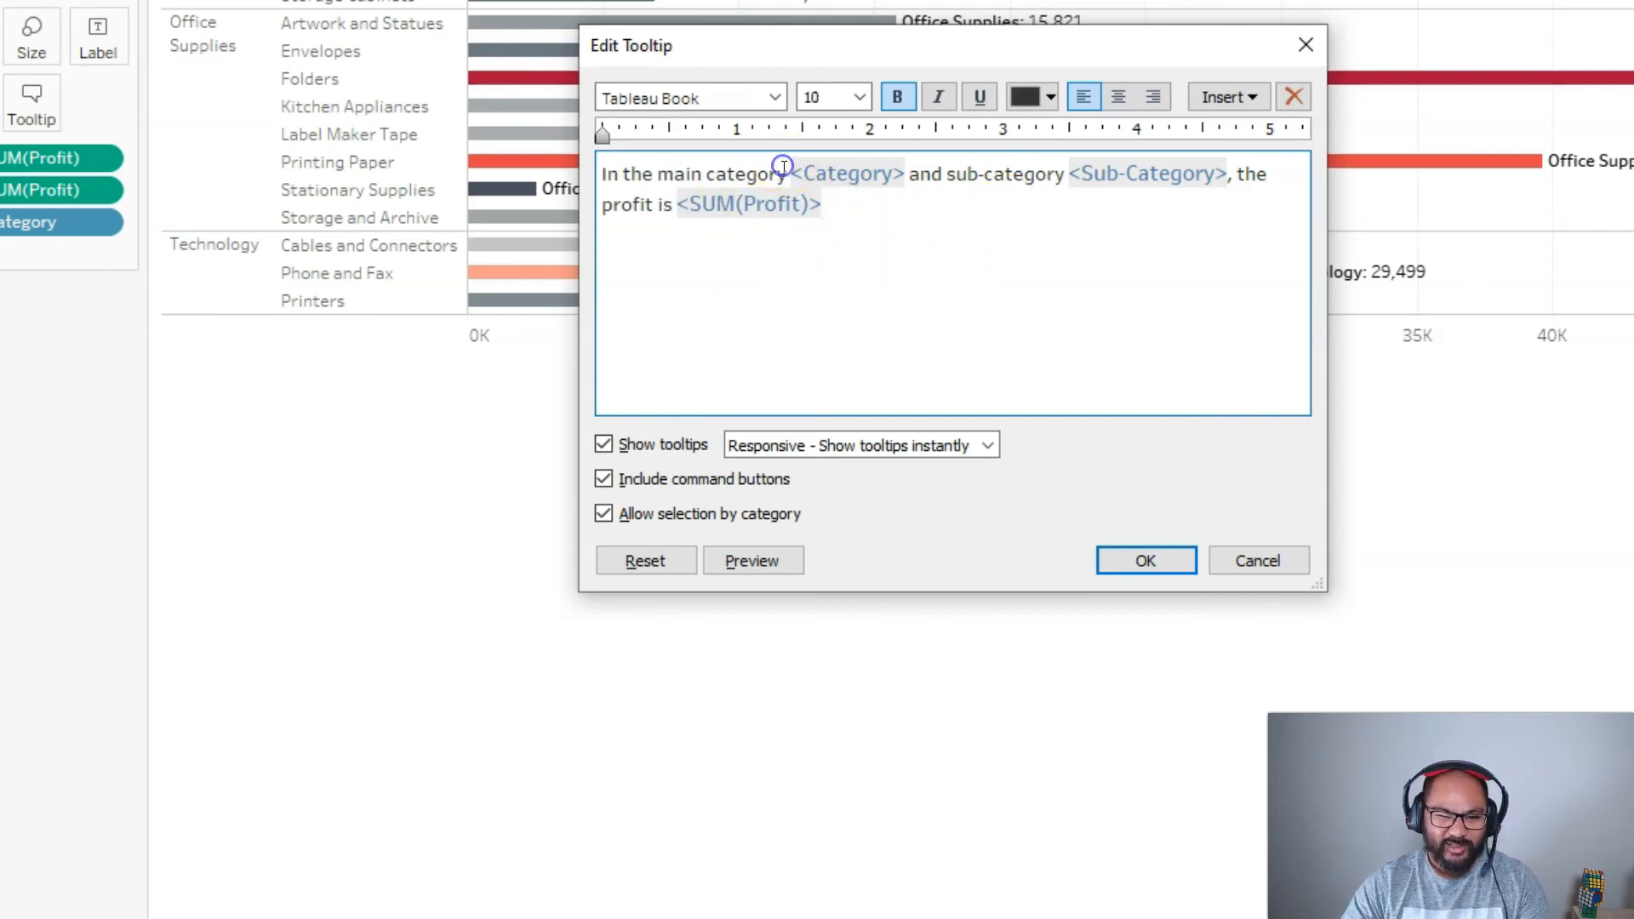
left_click(752, 561)
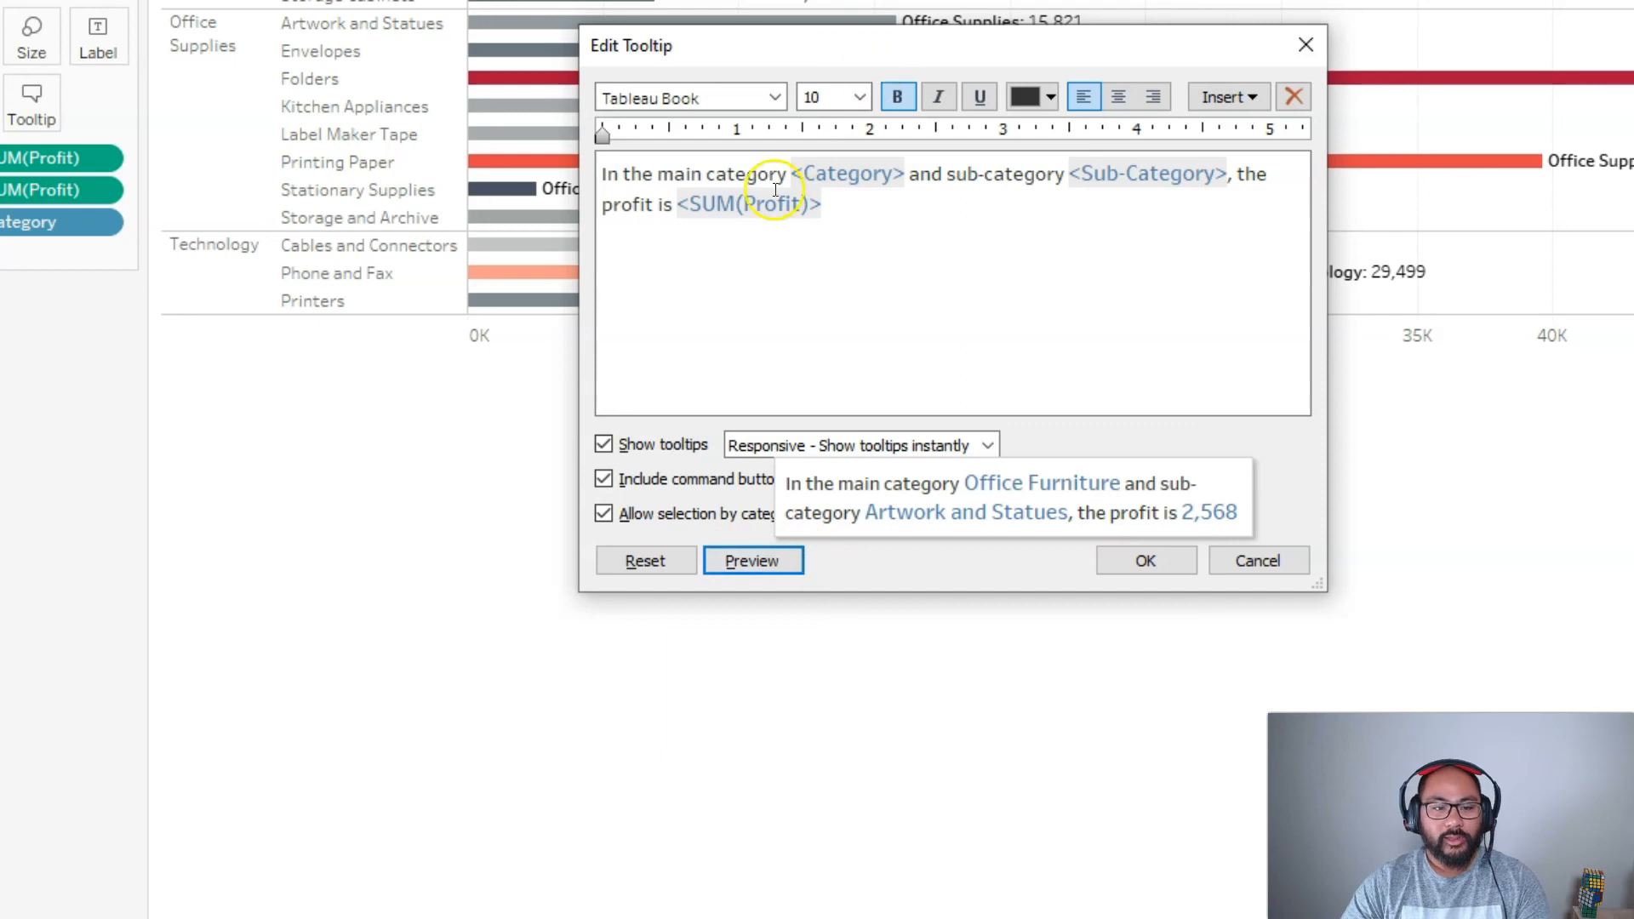
Insert a "$" directly before the SUM(Profit) field in the tooltip and format it in blue at size 11
left_click(678, 208)
type("$")
left_click_drag(673, 204, 690, 198)
left_click(859, 97)
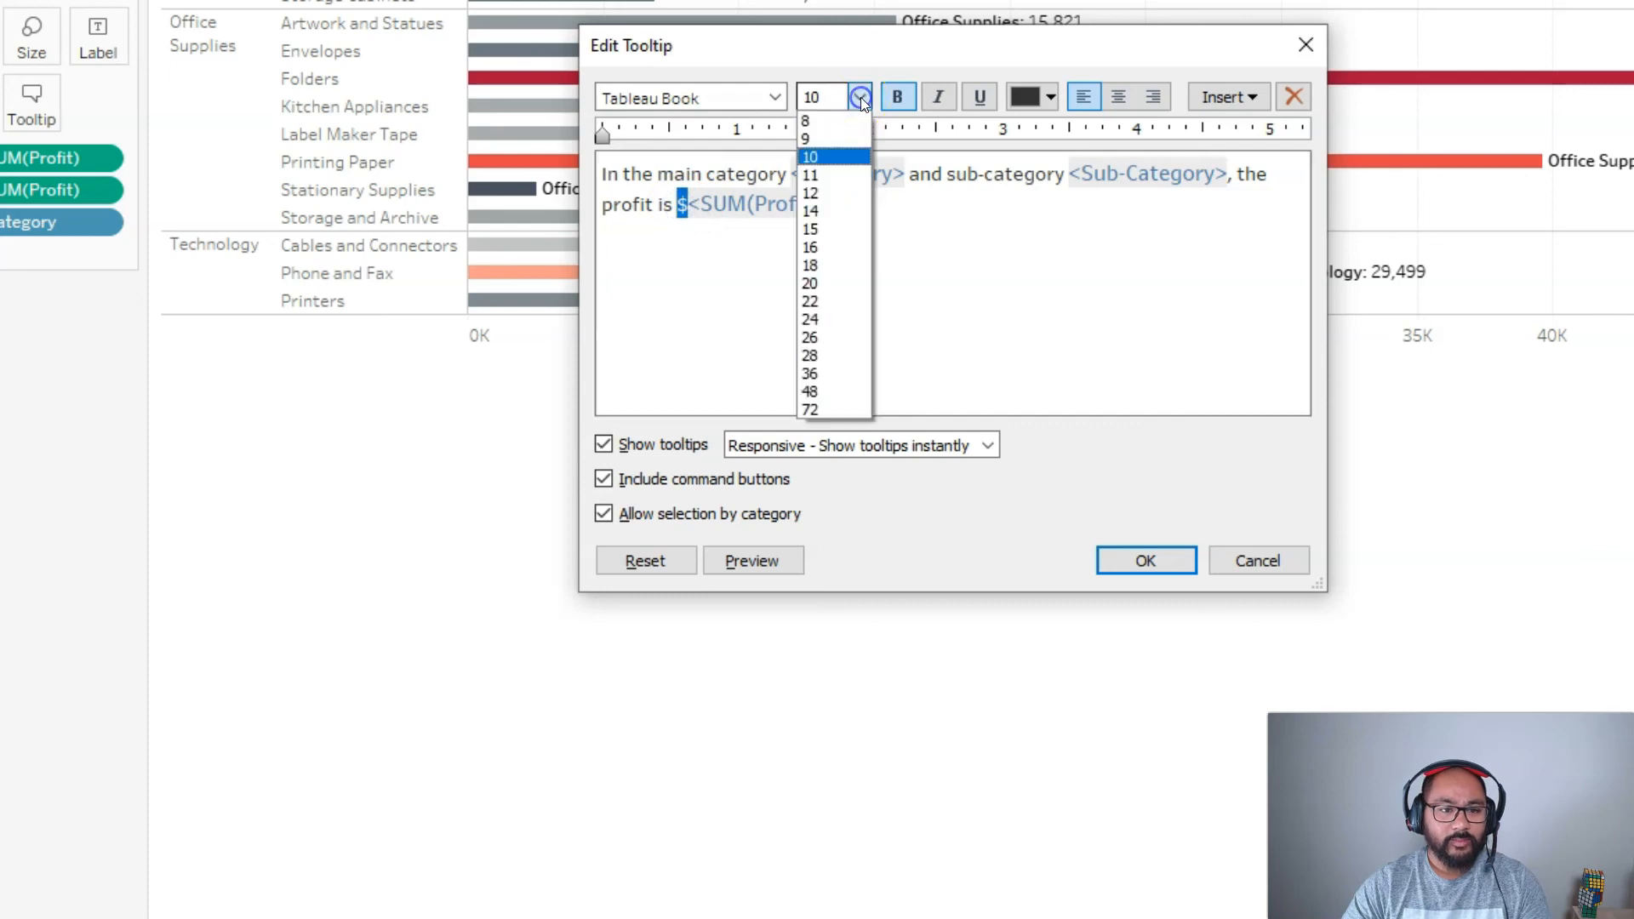
left_click(837, 171)
left_click(1050, 96)
left_click(1182, 126)
left_click(941, 213)
Preview the edited tooltip, apply it to the chart and check it on the Office Furniture bars
left_click(748, 560)
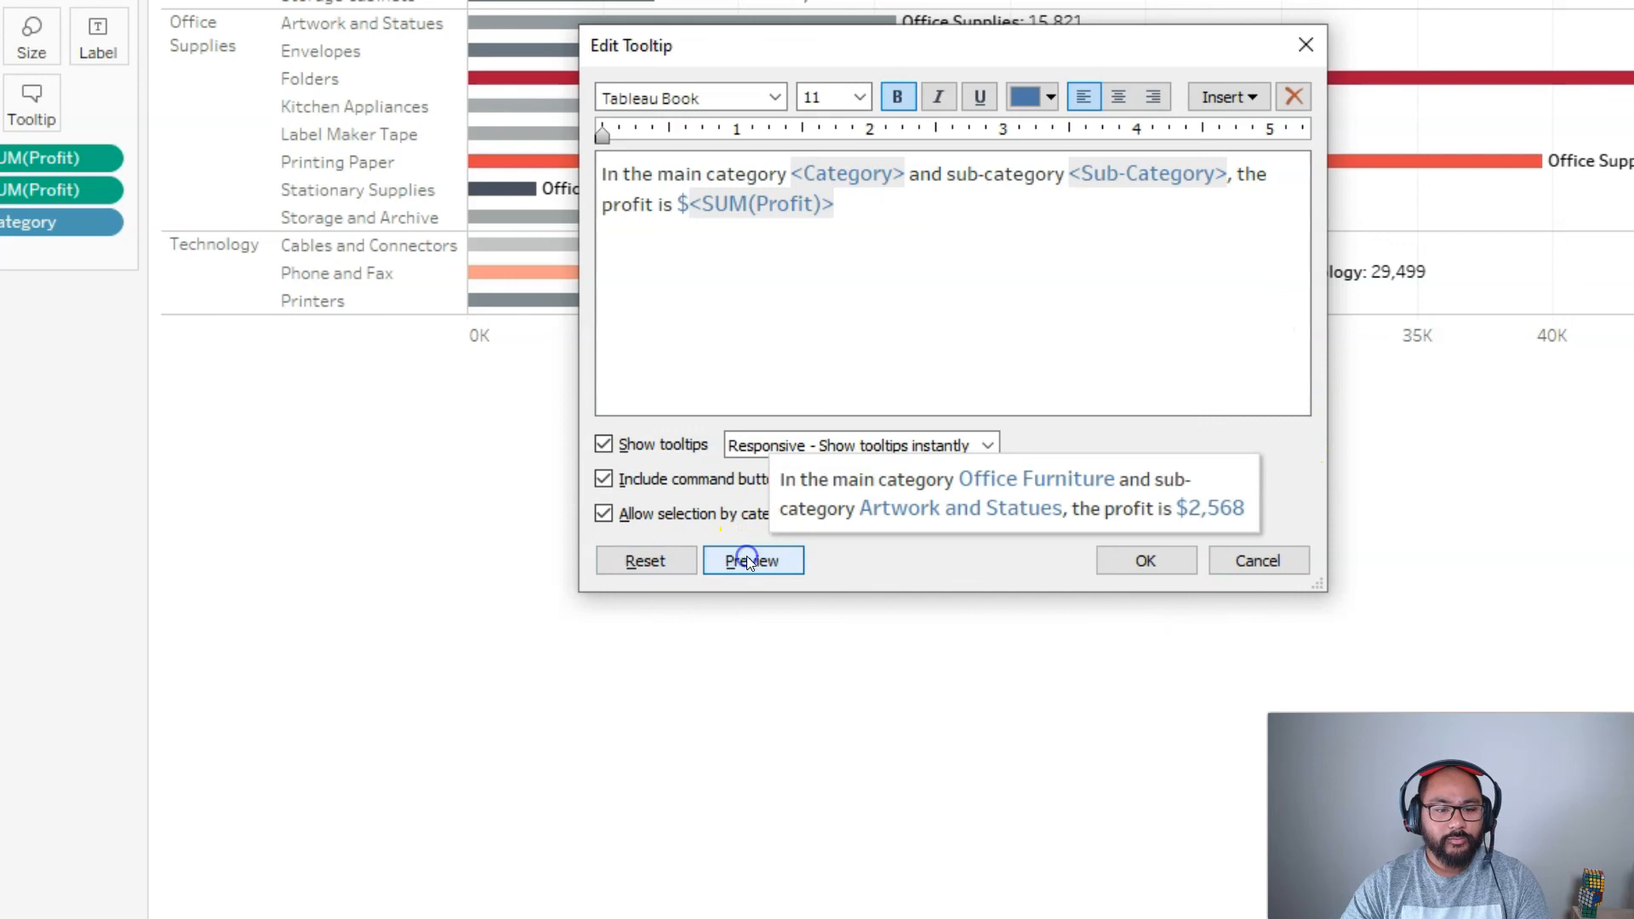
left_click(1158, 559)
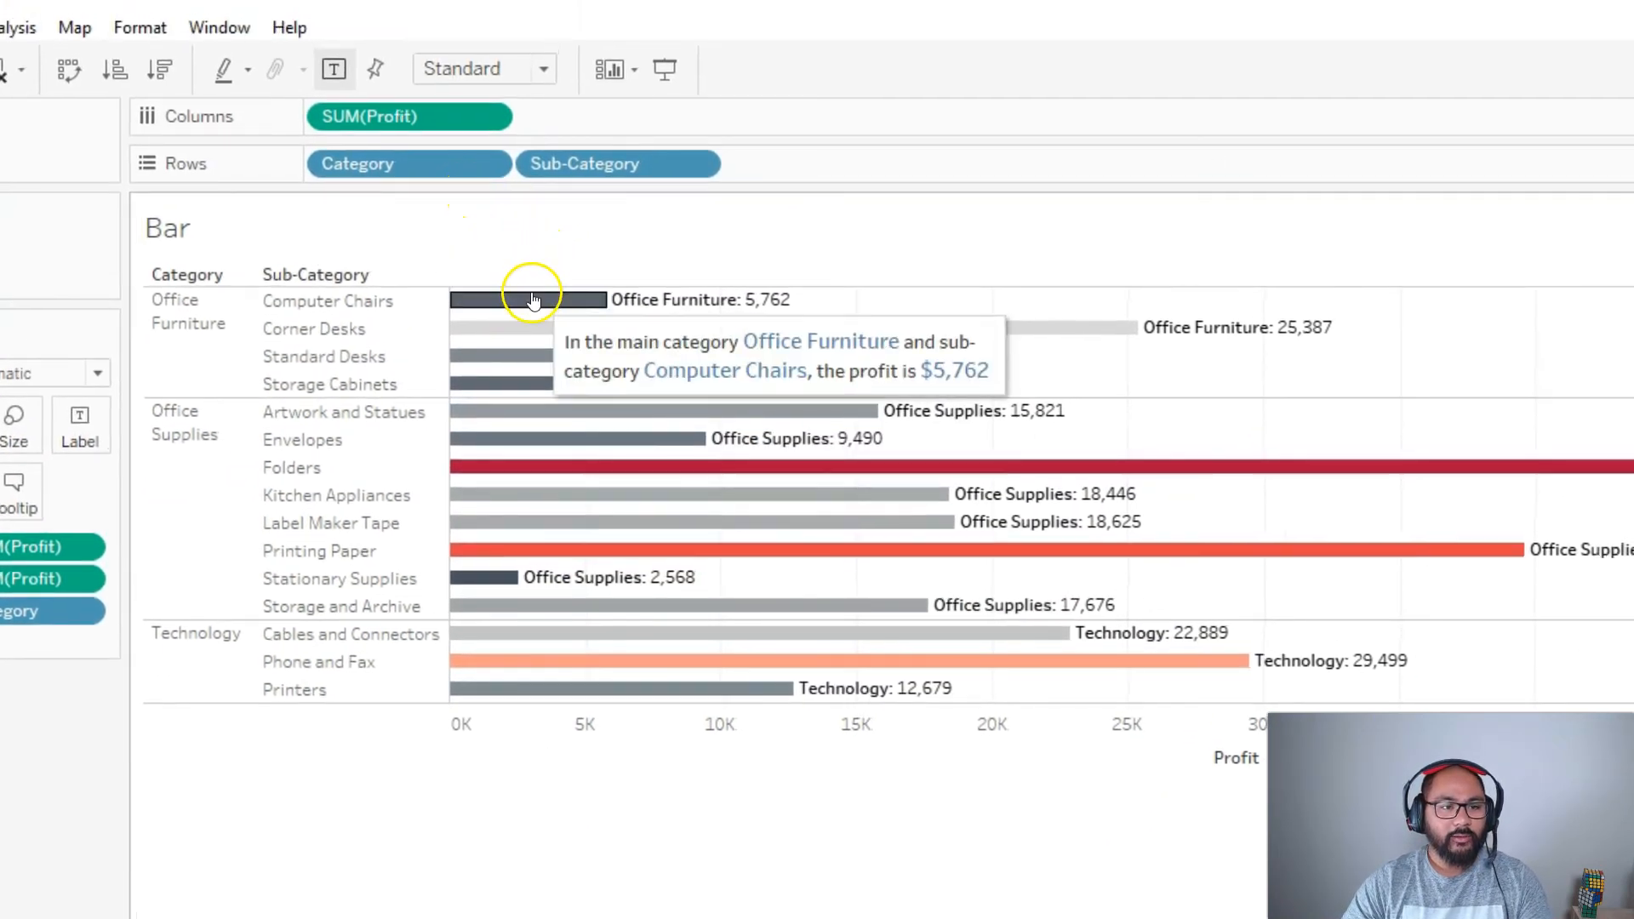
mouse_move(513, 348)
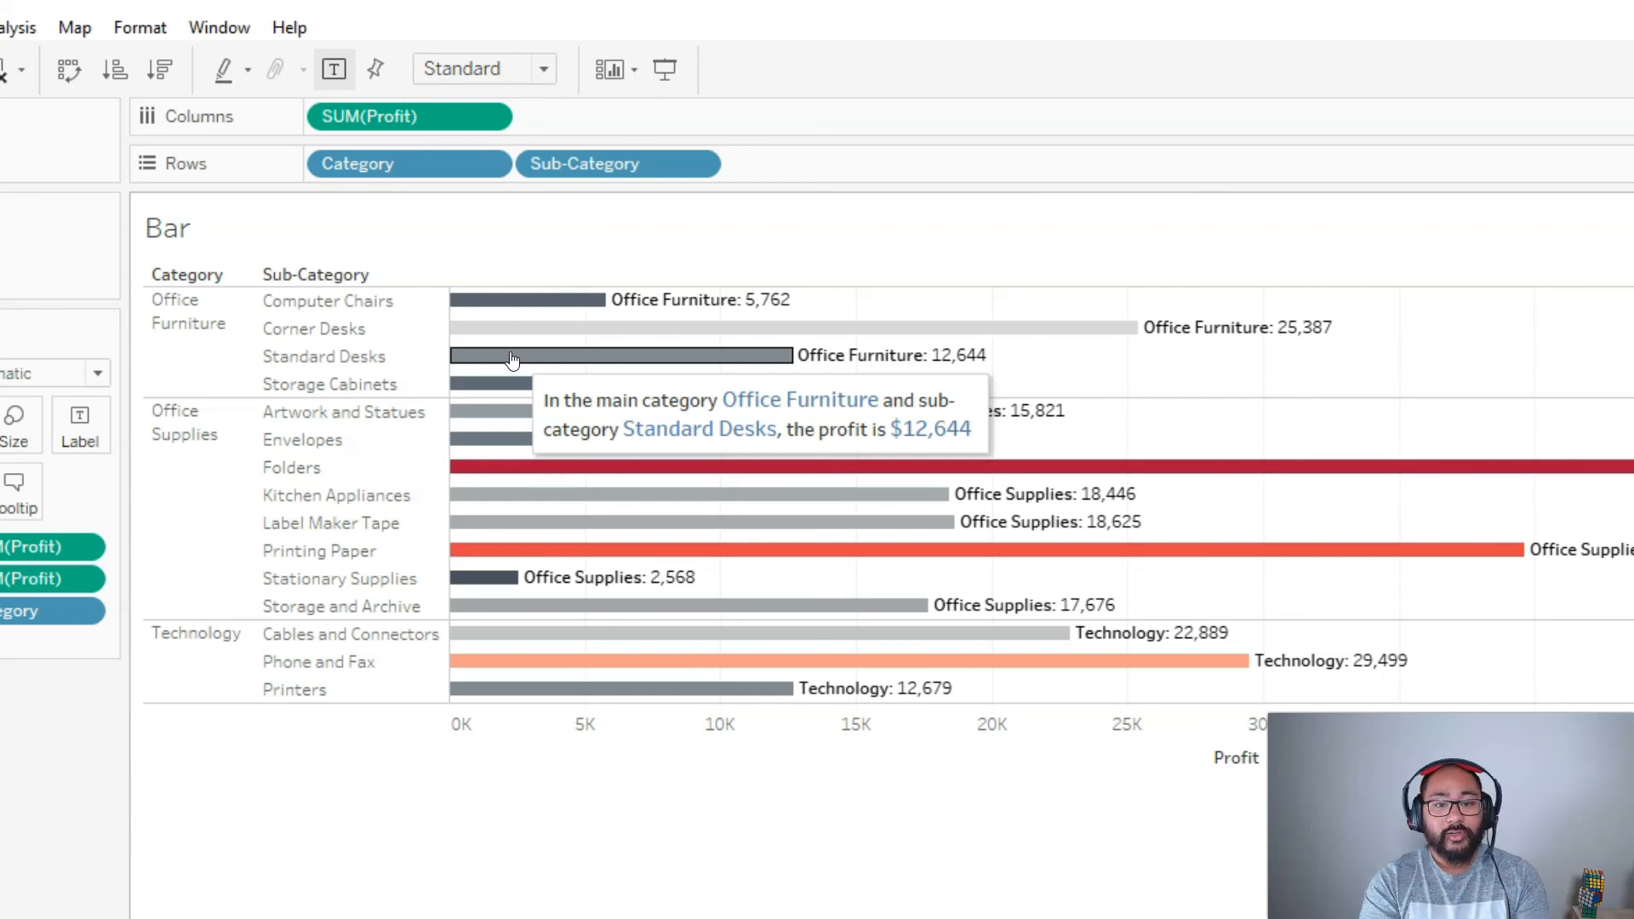
mouse_move(514, 436)
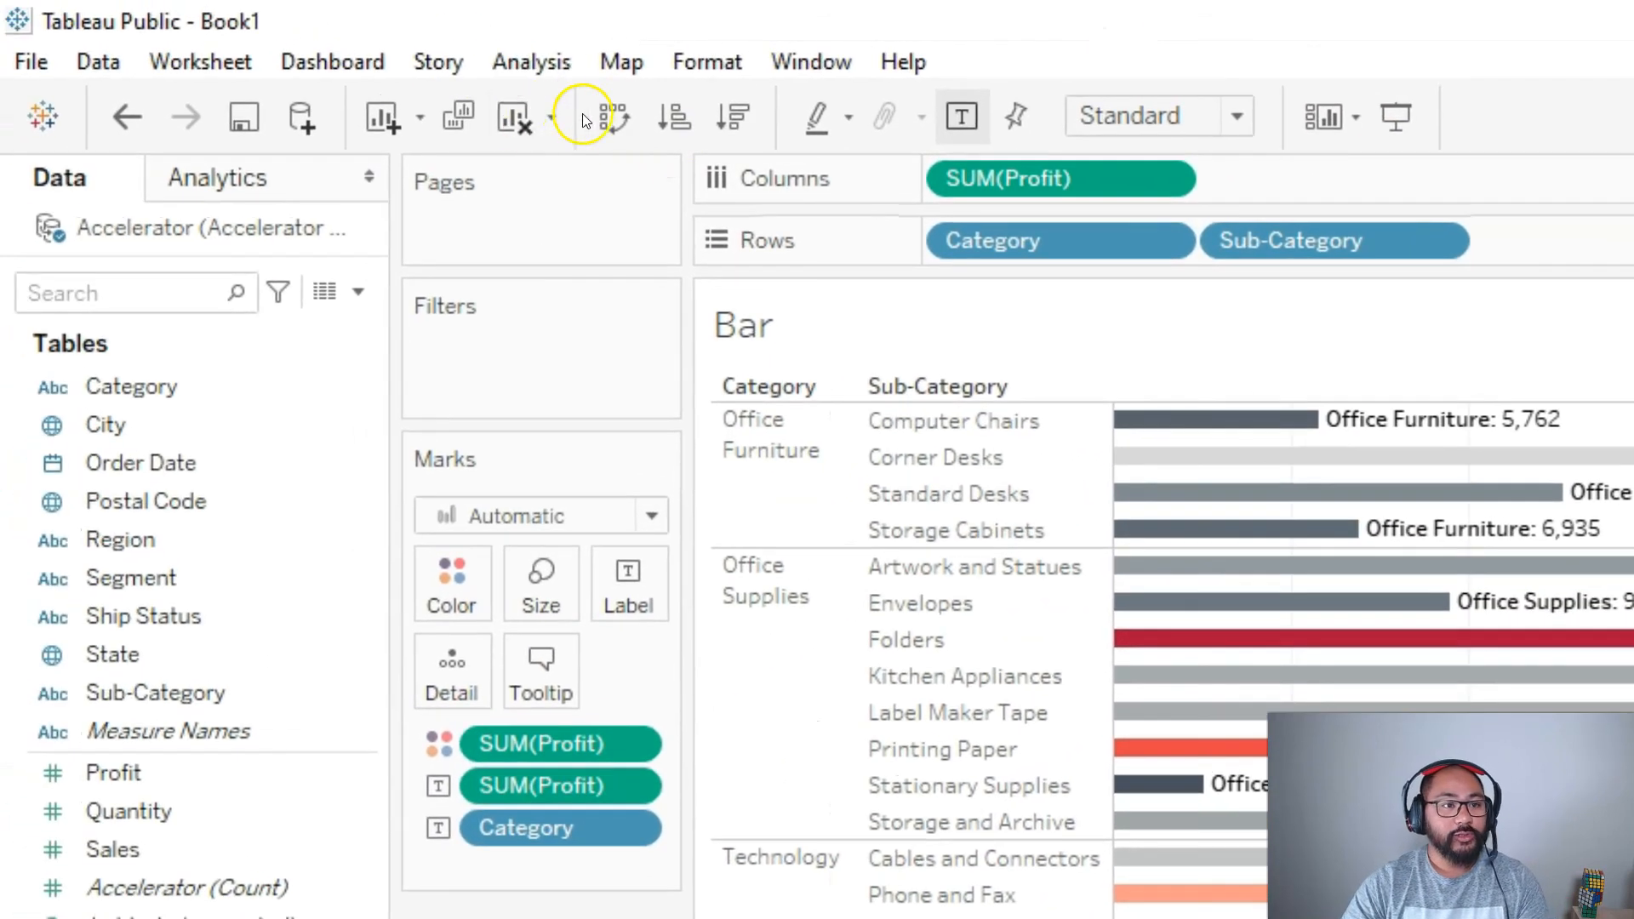
Swap the rows and columns of the Bar worksheet to turn the profit bars vertical
mouse_move(657, 85)
left_mouse_down()
mouse_move(575, 85)
mouse_move(669, 121)
mouse_move(651, 98)
left_mouse_up()
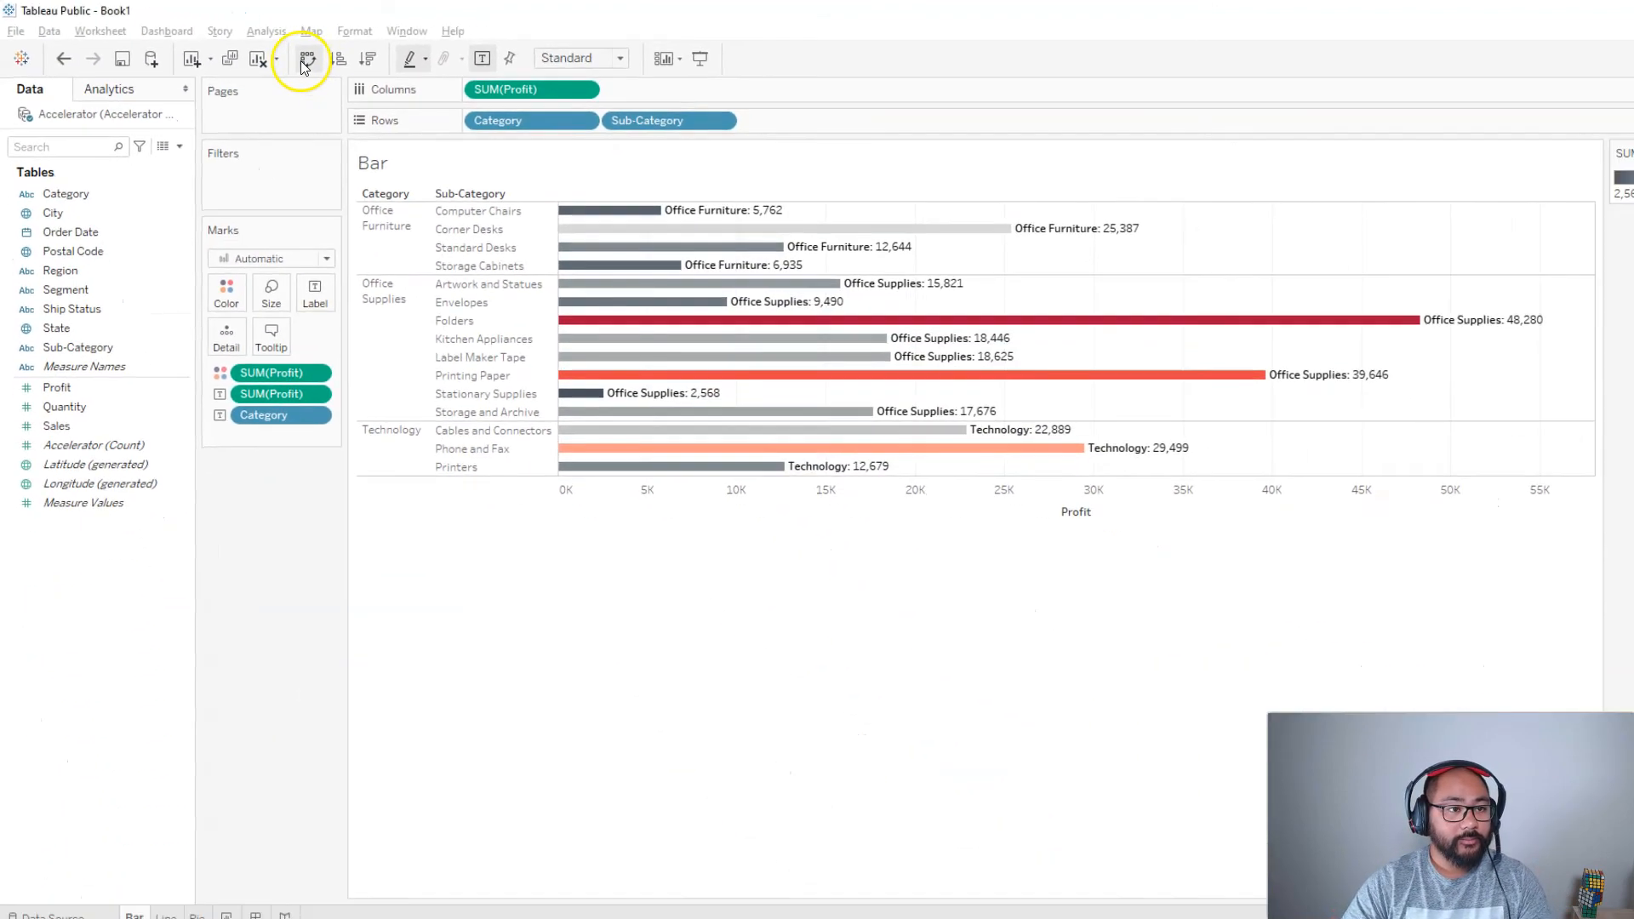
left_click(614, 116)
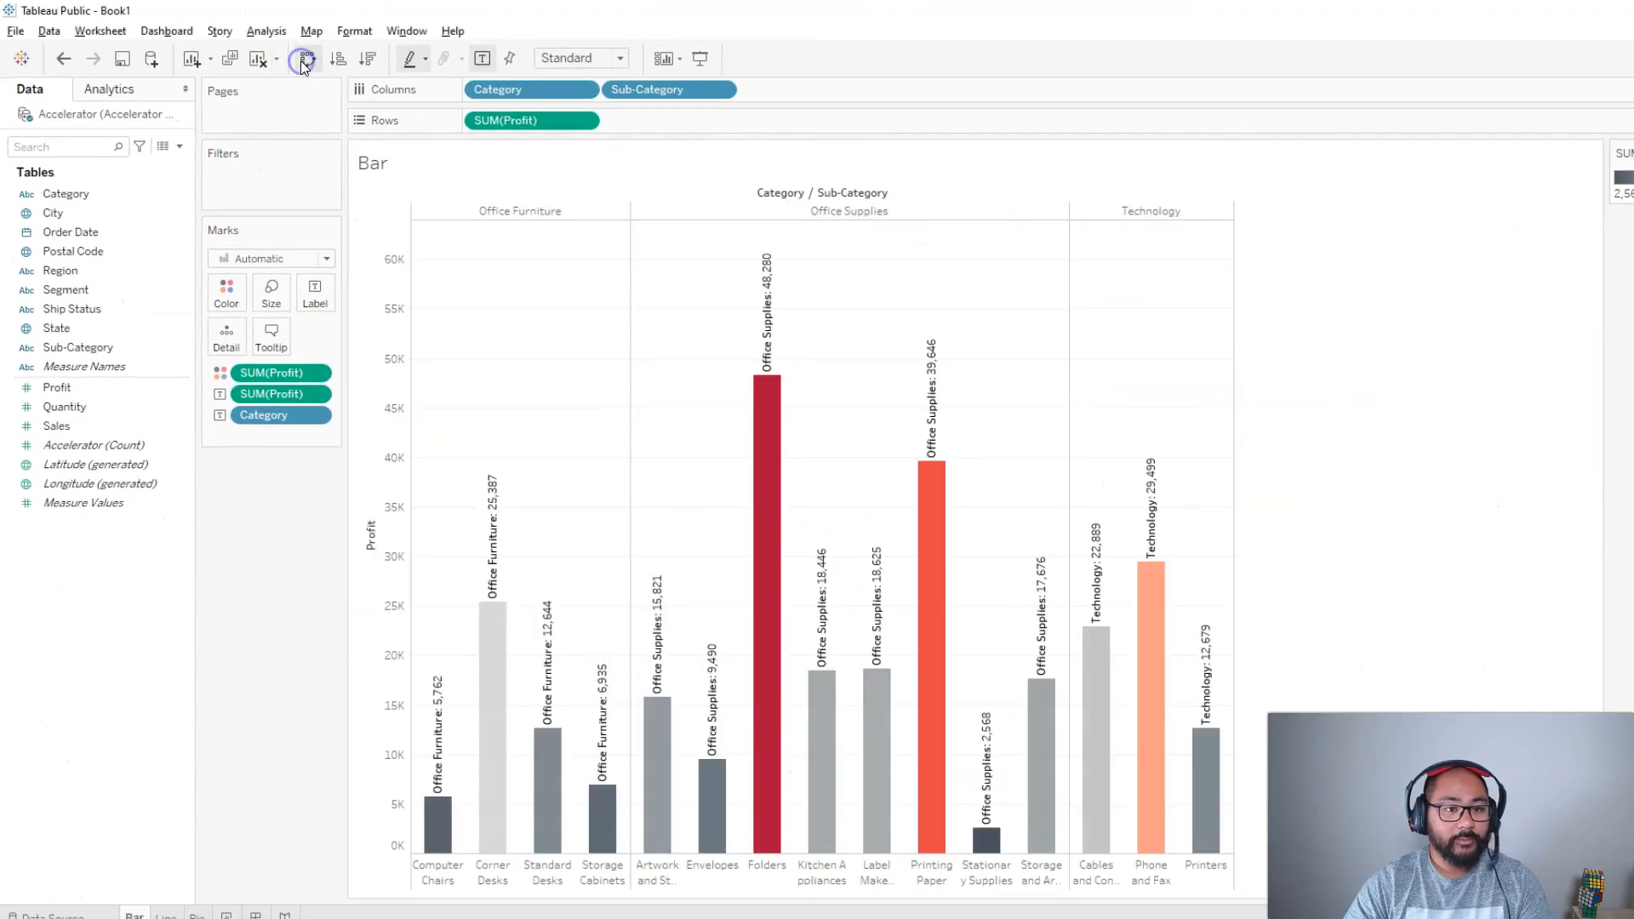
mouse_move(712, 751)
mouse_move(765, 273)
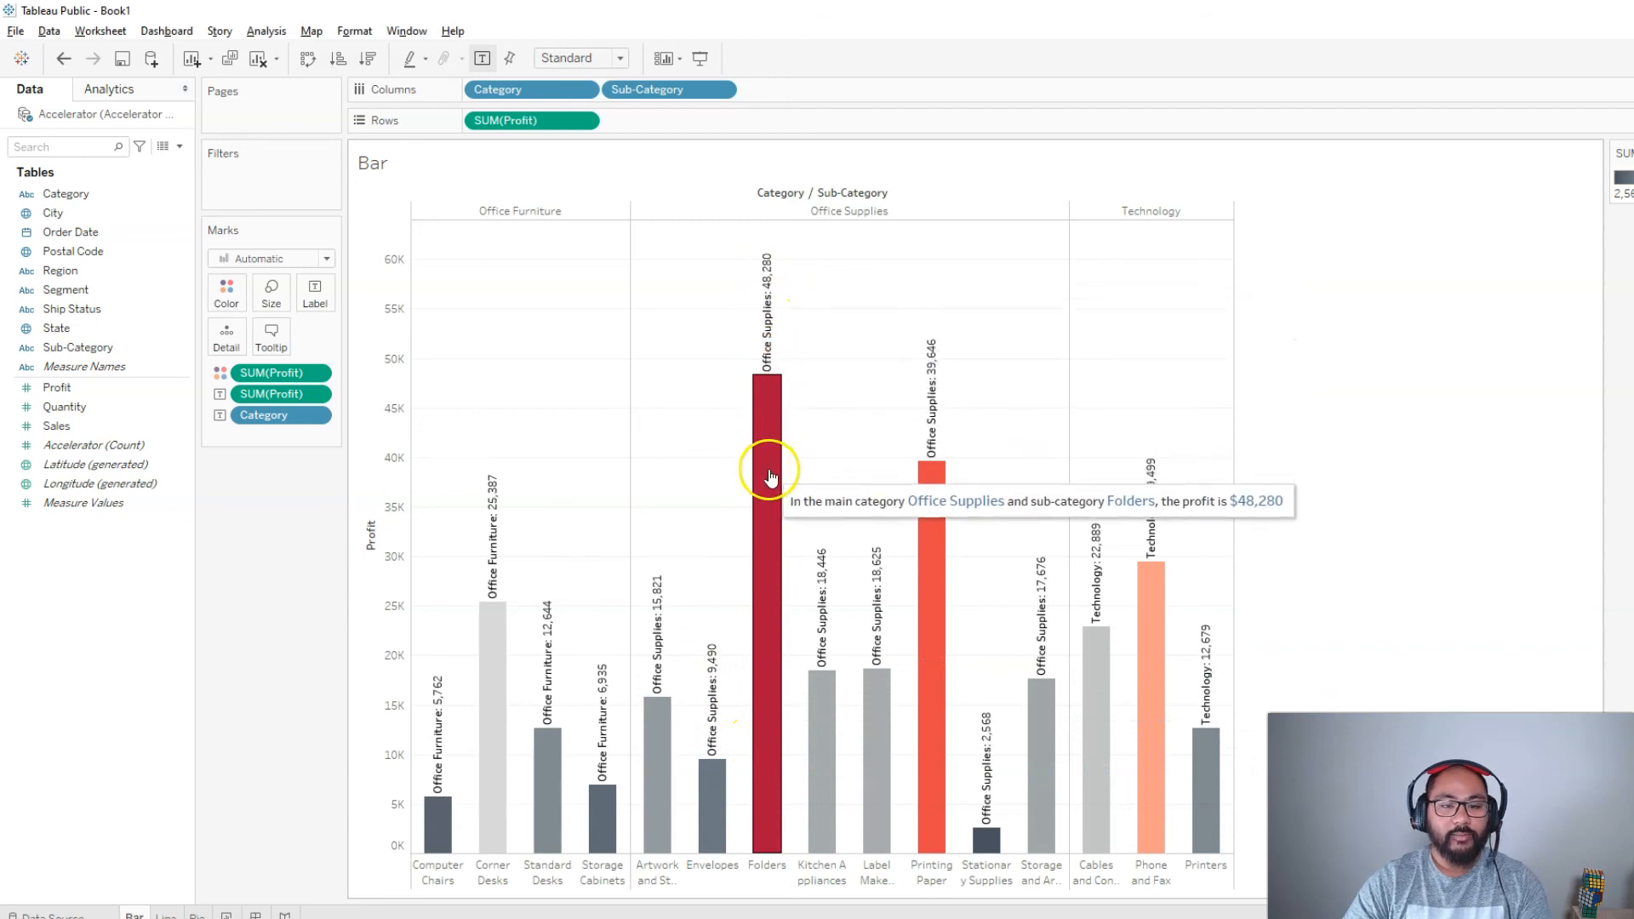